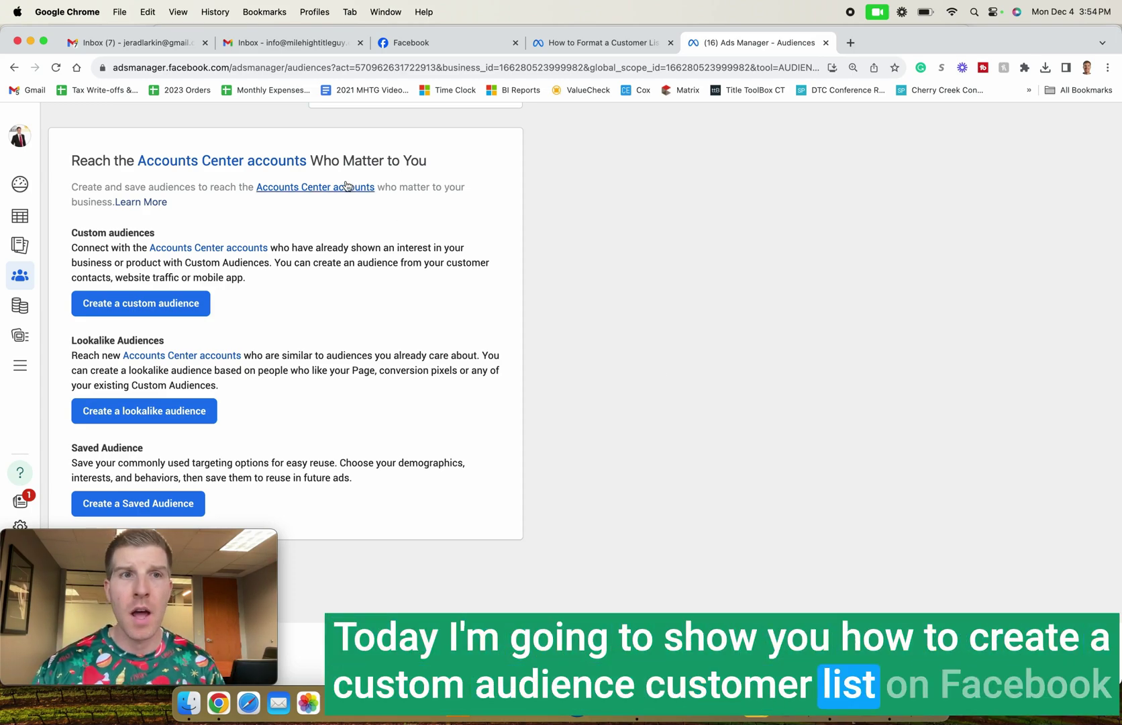
Step: Create a Customer list custom audience and advance to the 'Prepare your customer list' step
{"action": "left_click", "coordinate": [129, 320]}
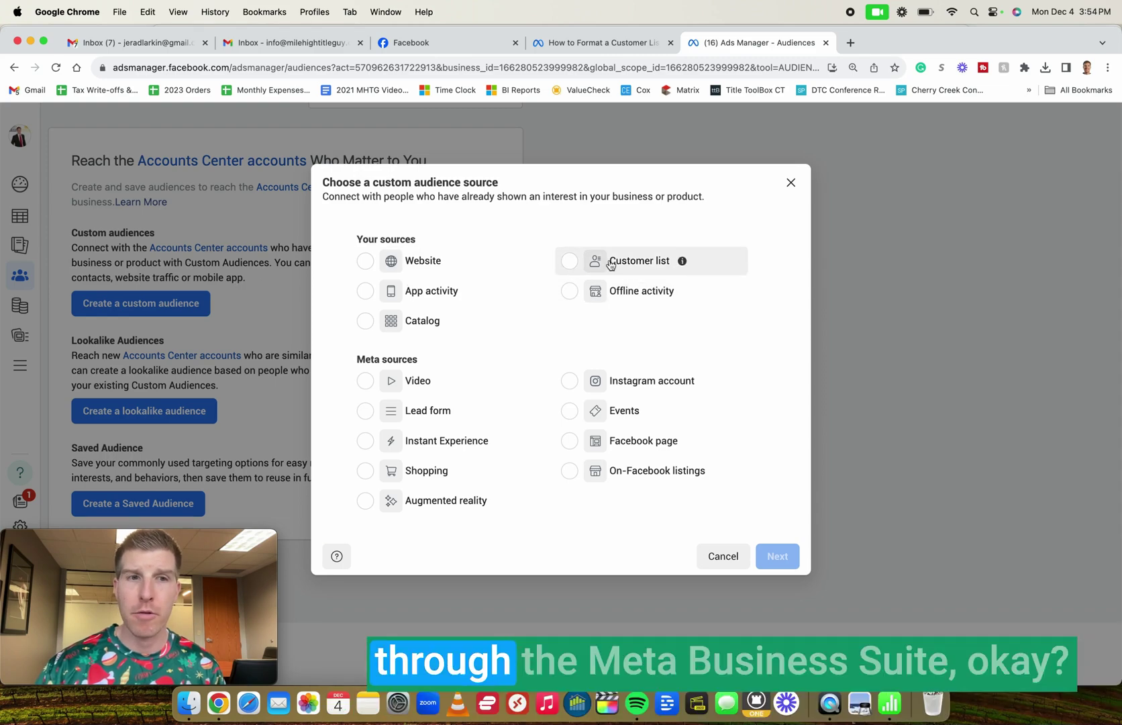
{"action": "left_click", "coordinate": [609, 262]}
{"action": "left_click", "coordinate": [779, 556]}
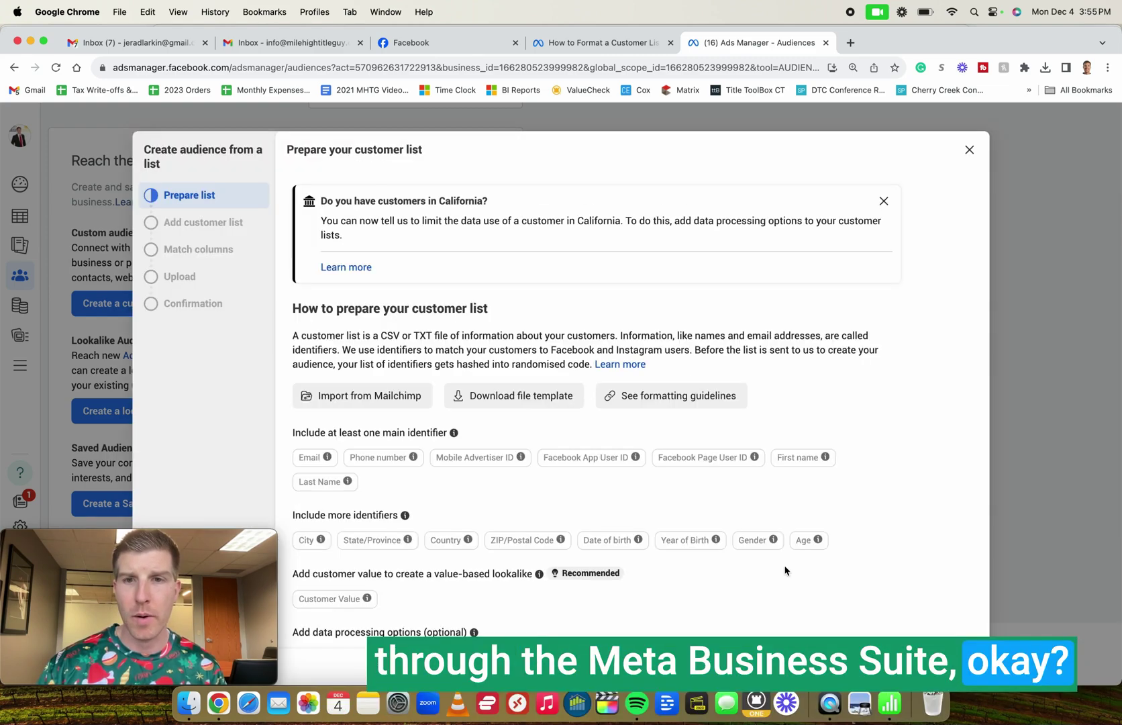
{"action": "scroll", "coordinate": [708, 442], "scroll_direction": "down", "scroll_amount": 1}
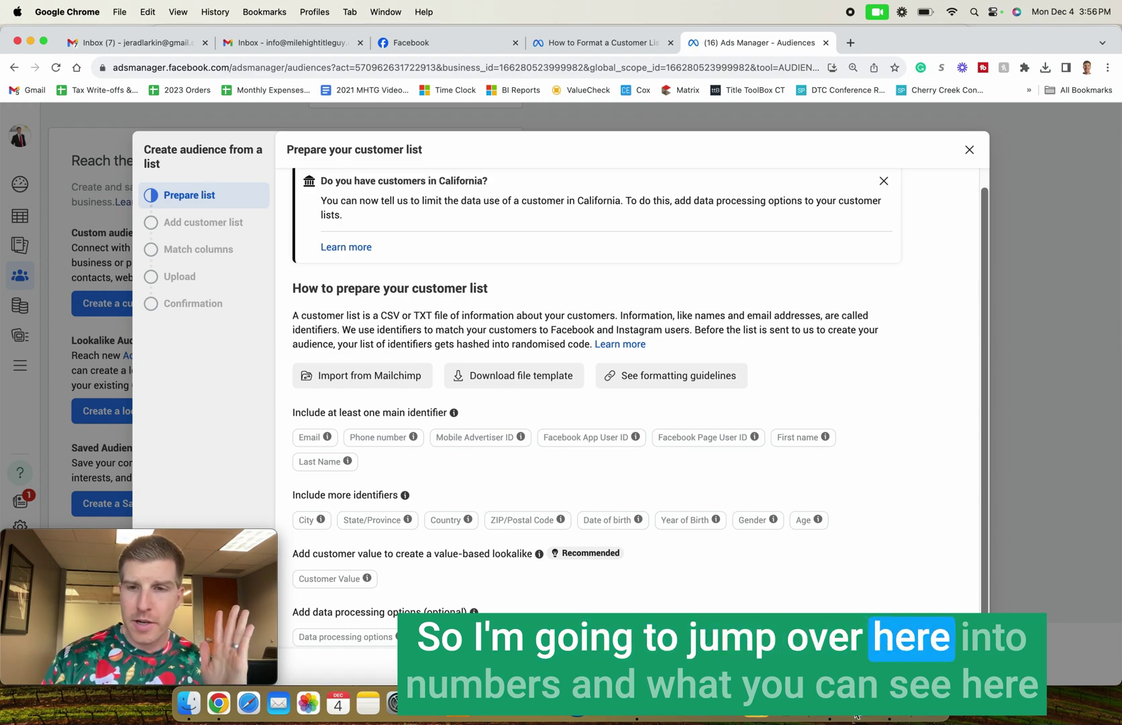
Step: In the contact spreadsheet, title F1 'City' and G1 'State'
{"action": "left_click", "coordinate": [907, 718]}
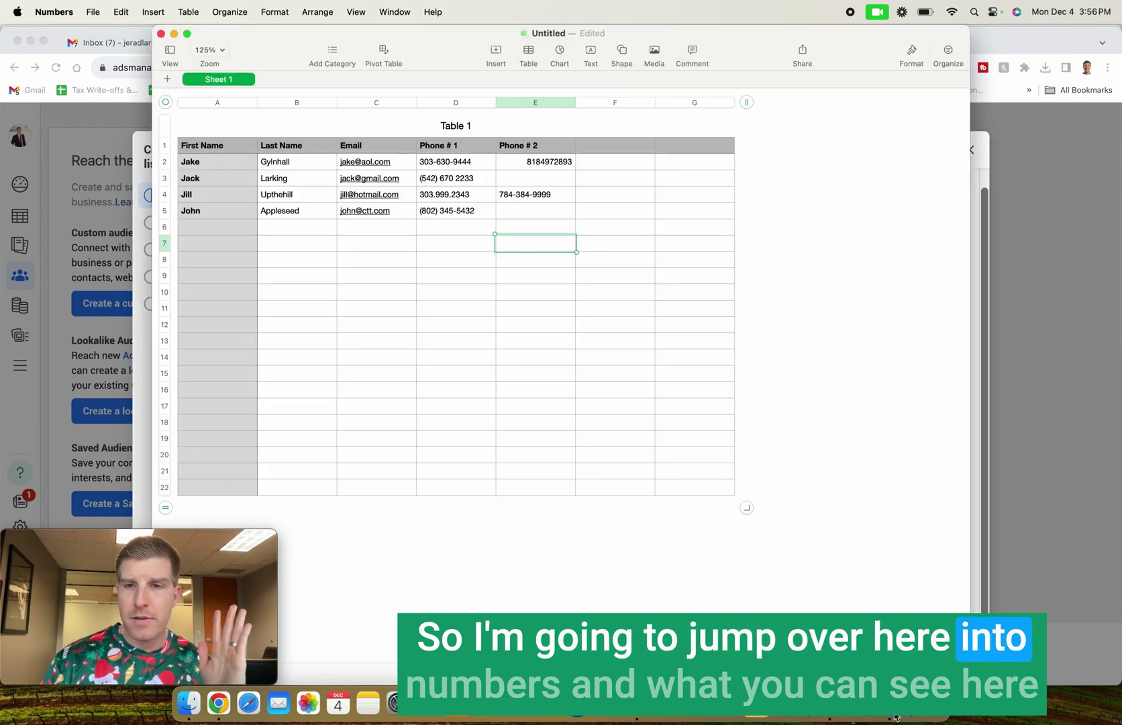
{"action": "left_click", "coordinate": [531, 228]}
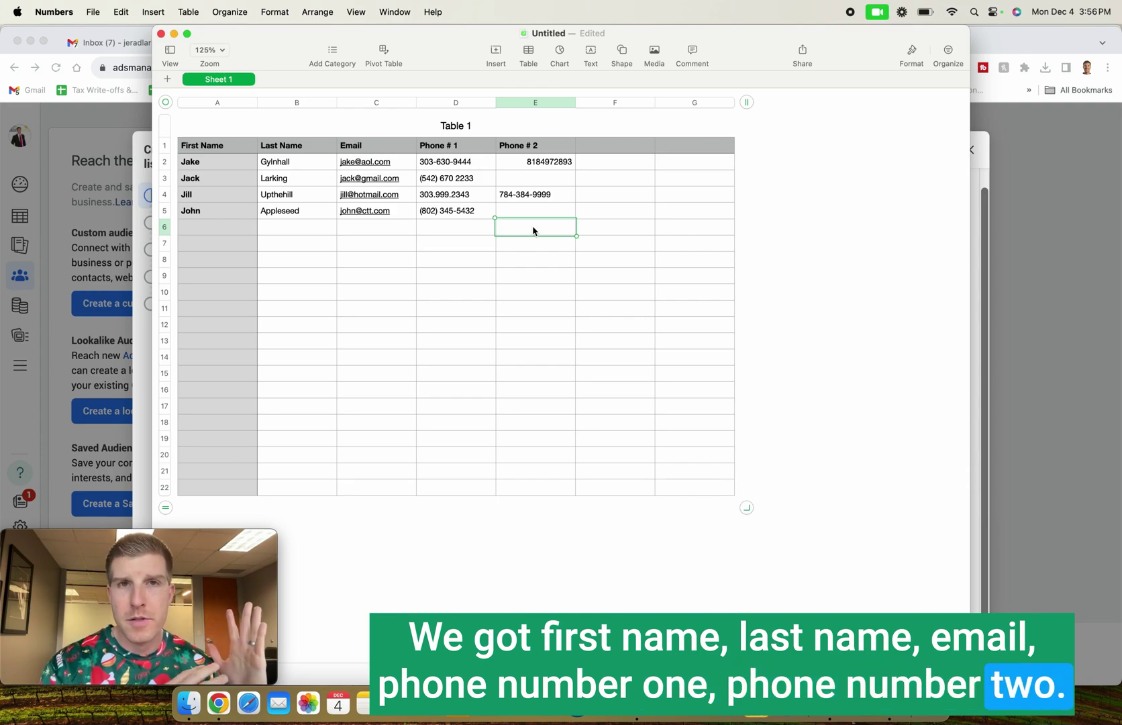
{"action": "left_click", "coordinate": [624, 152]}
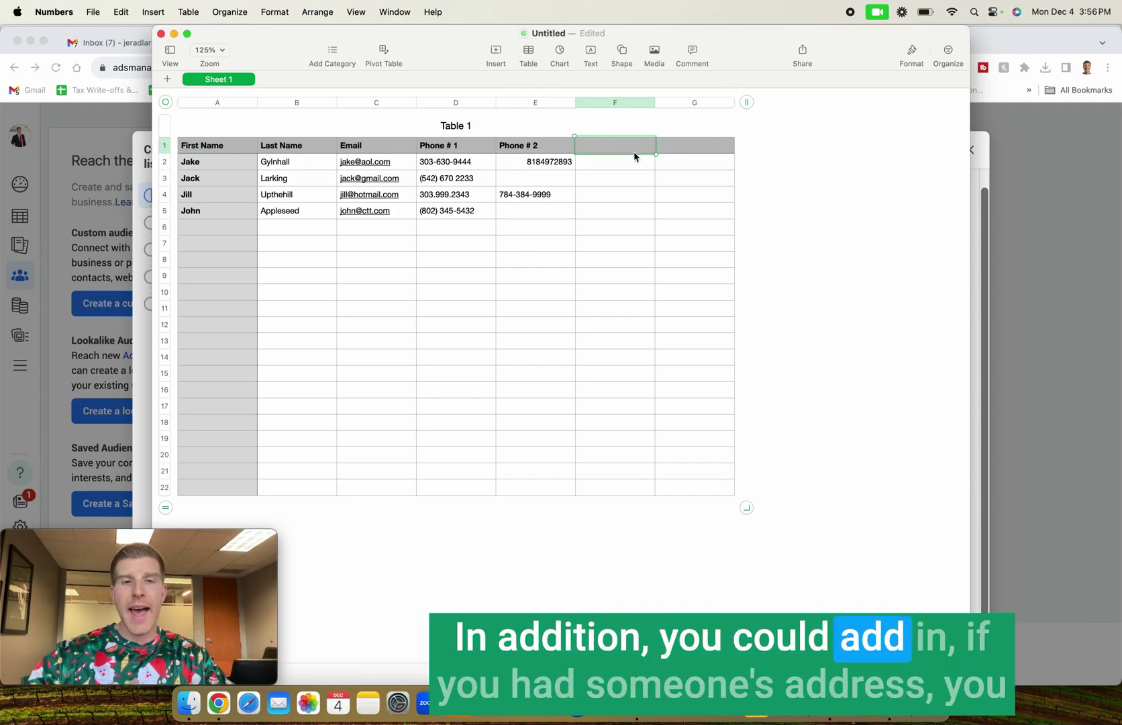
{"action": "type", "text": "City"}
{"action": "key", "text": "Tab"}
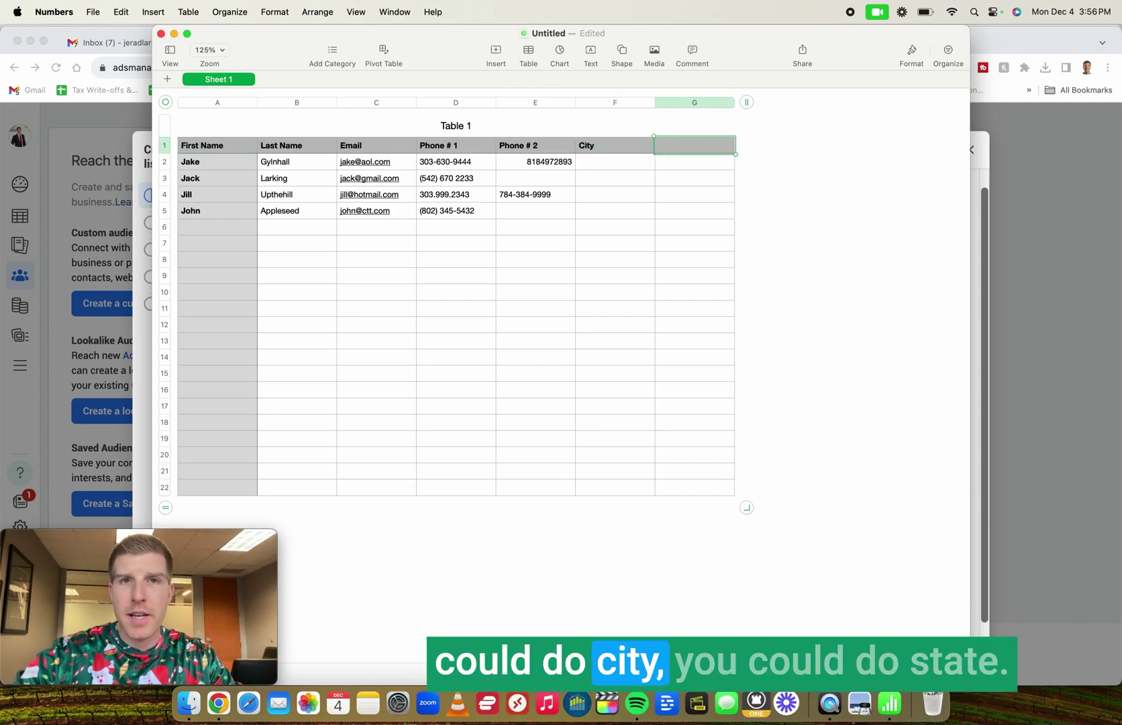
{"action": "type", "text": "State"}
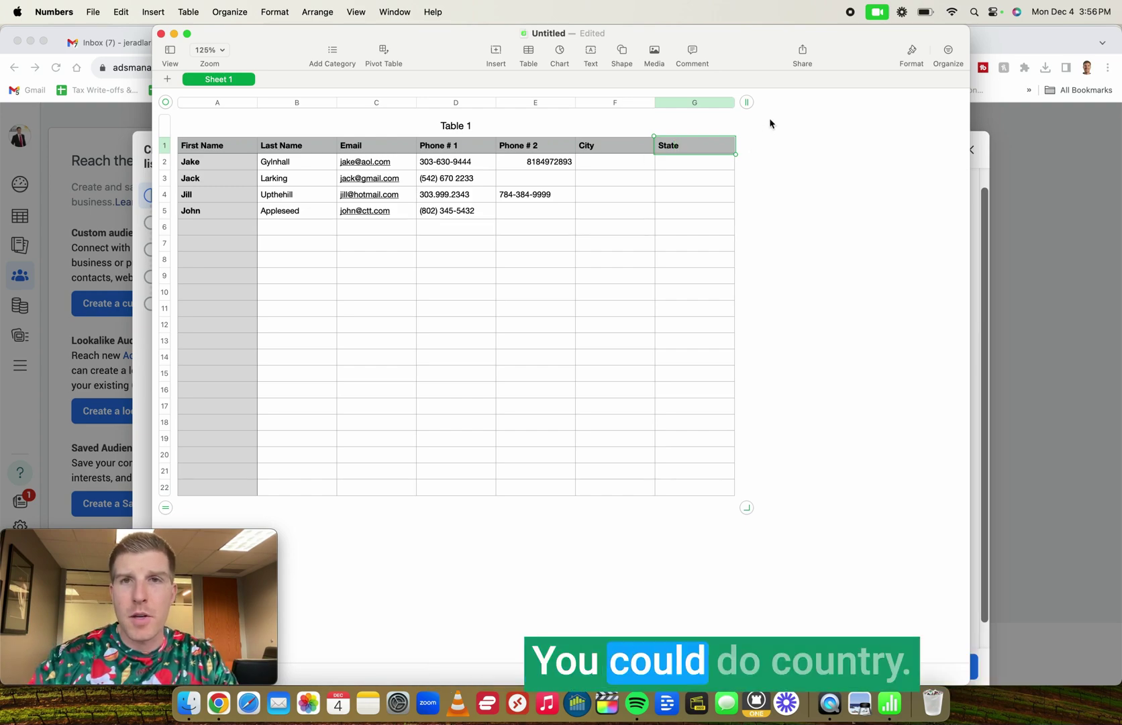
Step: Add column H titled 'Country' and enter US for all four contacts
{"action": "left_click", "coordinate": [746, 102]}
{"action": "left_click", "coordinate": [744, 152]}
{"action": "type", "text": "Count"}
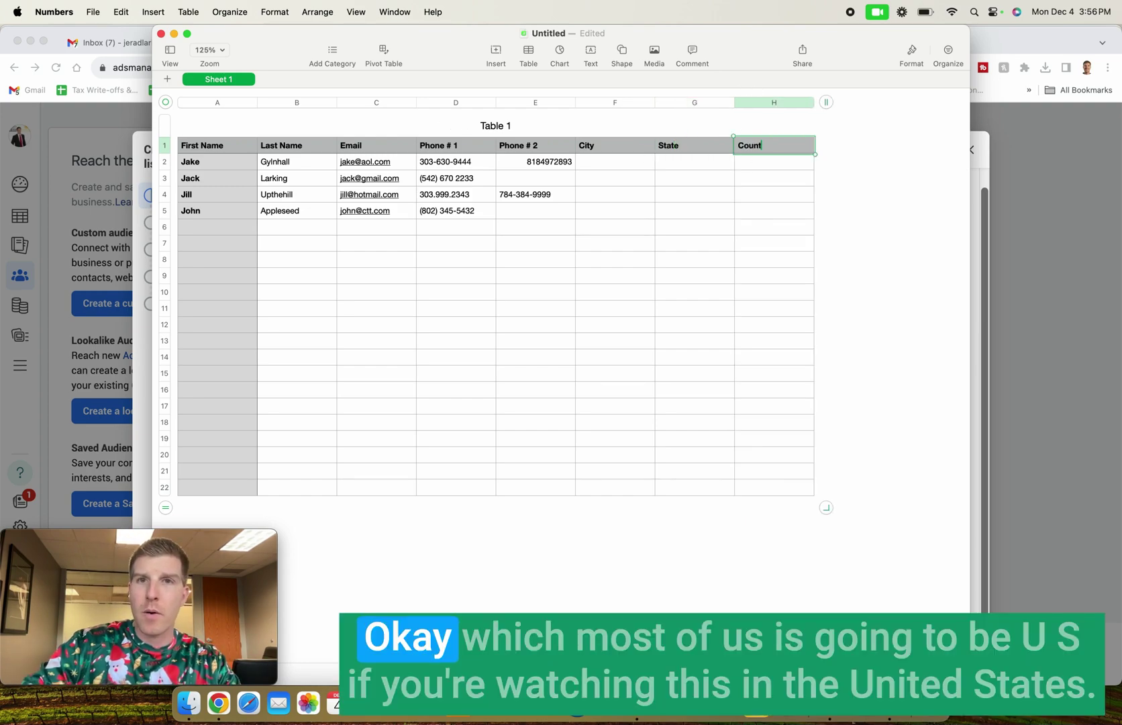
{"action": "type", "text": "US"}
{"action": "key", "text": "Return"}
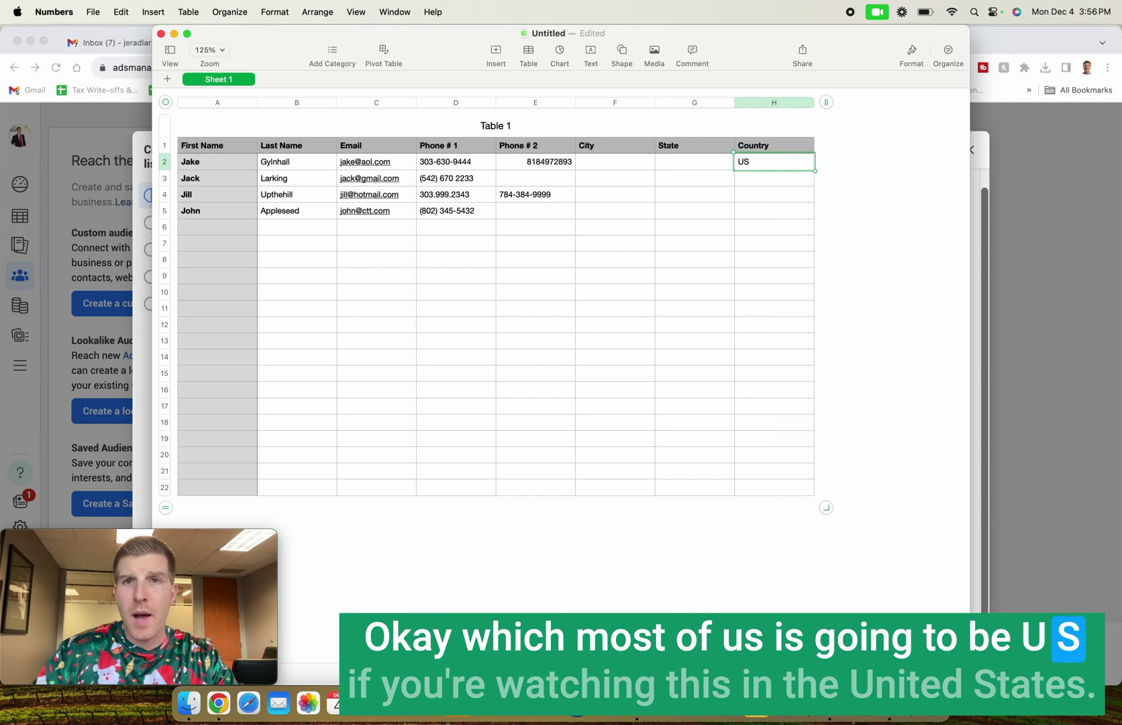
{"action": "key", "text": "Return"}
{"action": "type", "text": "US"}
{"action": "key", "text": "Return"}
{"action": "type", "text": "US"}
{"action": "key", "text": "Return"}
{"action": "type", "text": "US"}
{"action": "left_click", "coordinate": [615, 210]}
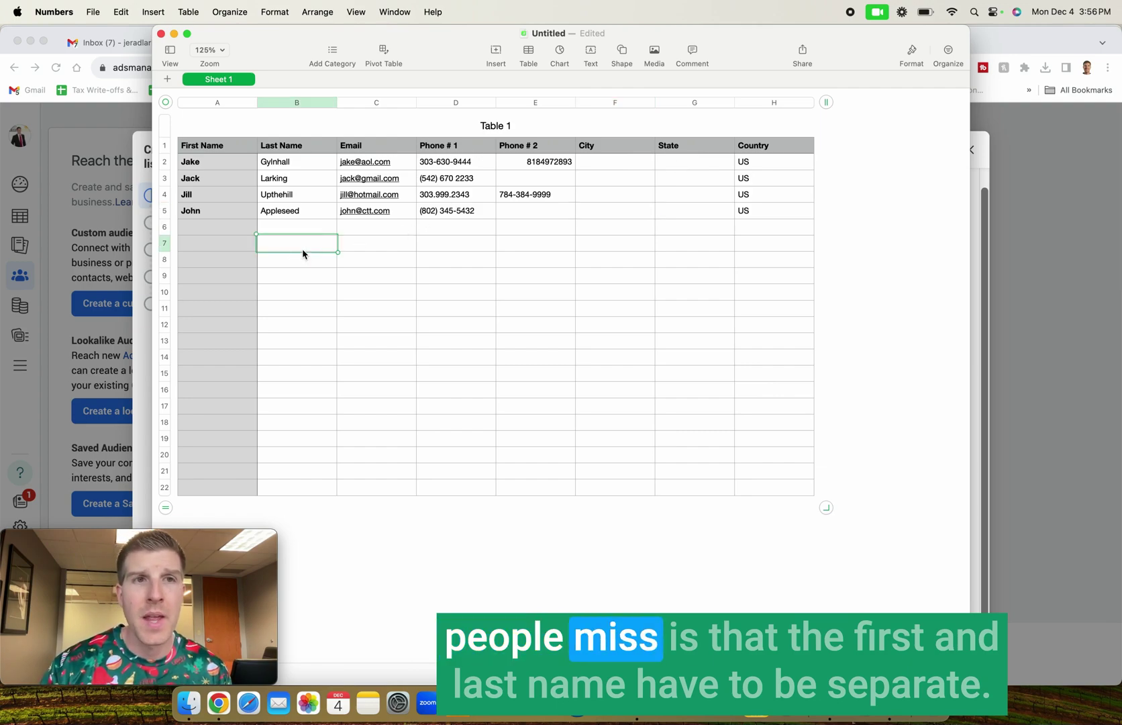
{"action": "left_click_drag", "start_coordinate": [220, 102], "coordinate": [287, 137]}
{"action": "left_click", "coordinate": [244, 260]}
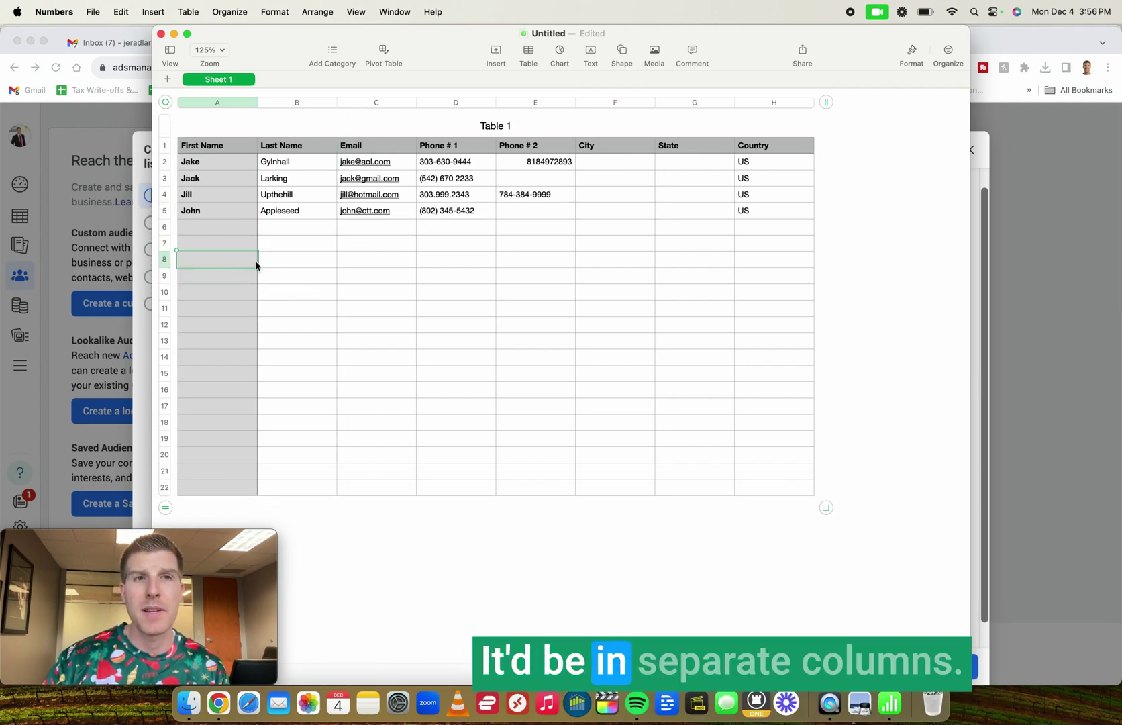
{"action": "left_click", "coordinate": [268, 256]}
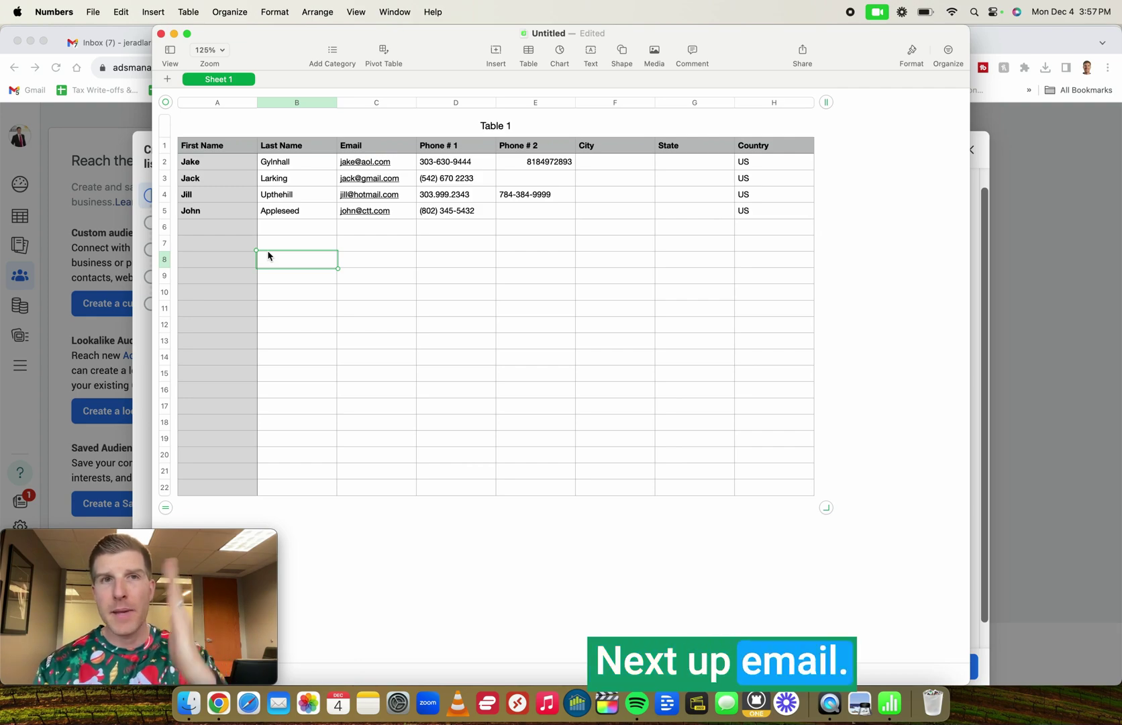
Step: Select columns D and E, Phone # 1 and Phone # 2, together
{"action": "left_click", "coordinate": [514, 277]}
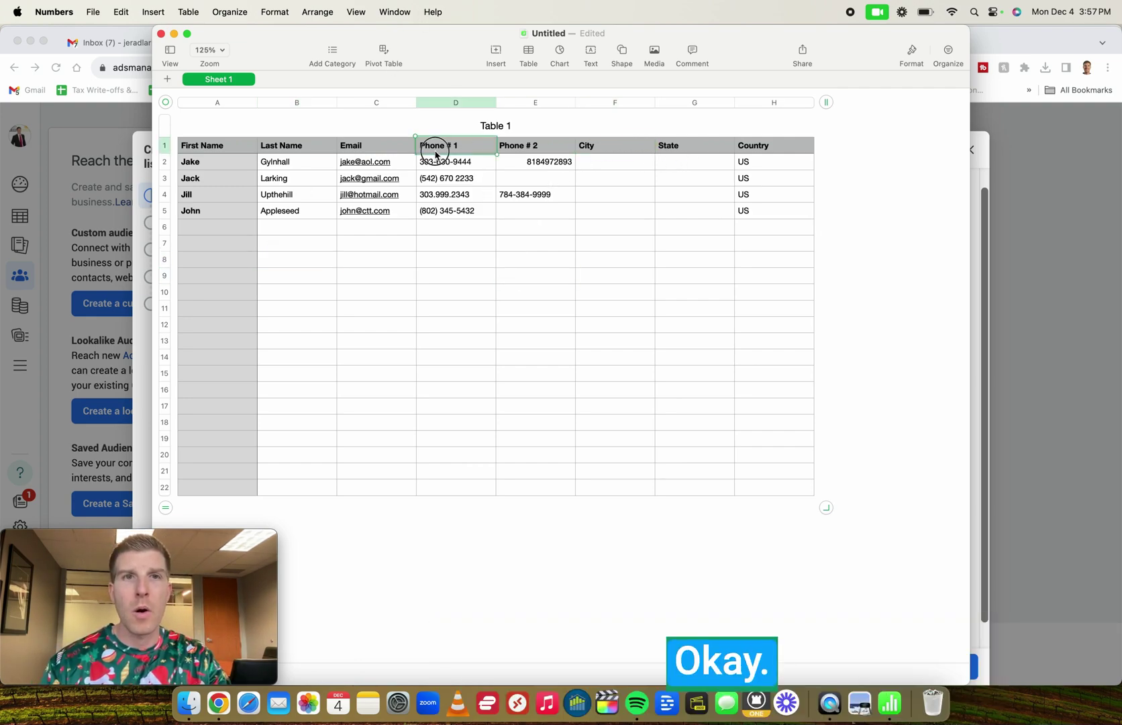
{"action": "left_click", "coordinate": [455, 104]}
{"action": "left_click_drag", "start_coordinate": [456, 106], "coordinate": [527, 109]}
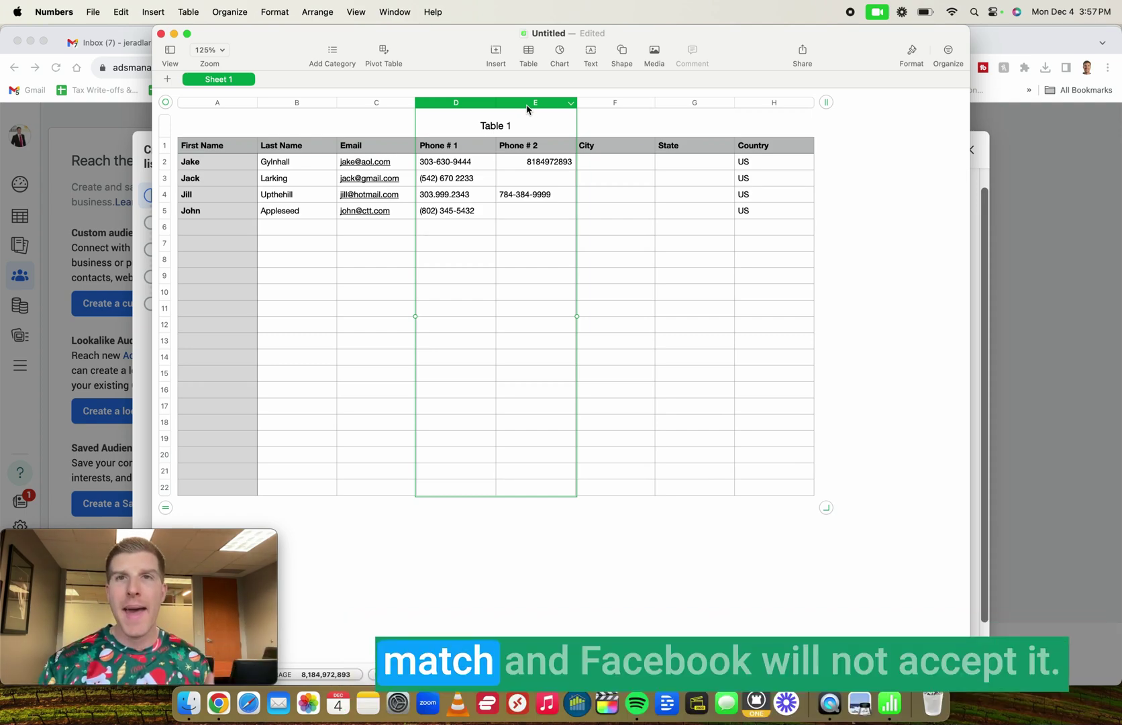
Step: In the customer list formatting help article, find the Phone row and highlight 'country code'
{"action": "left_click", "coordinate": [1071, 52]}
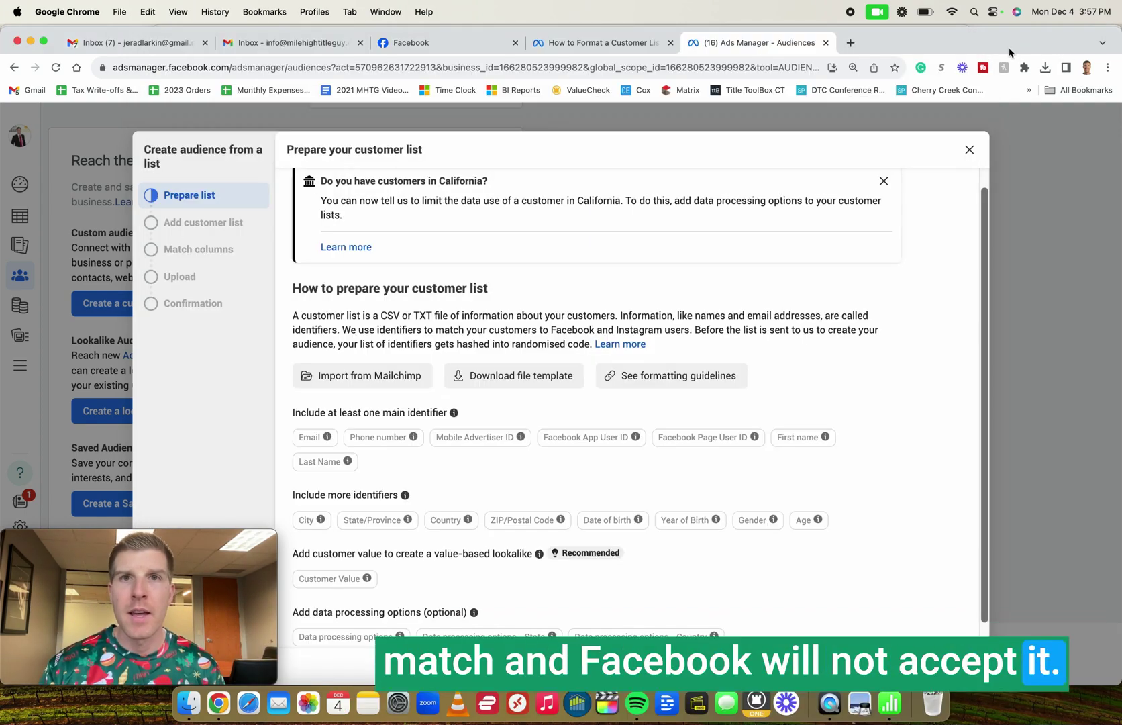
{"action": "left_click", "coordinate": [604, 42]}
{"action": "scroll", "coordinate": [690, 395], "scroll_direction": "down", "scroll_amount": 1}
{"action": "scroll", "coordinate": [690, 394], "scroll_direction": "down", "scroll_amount": 3}
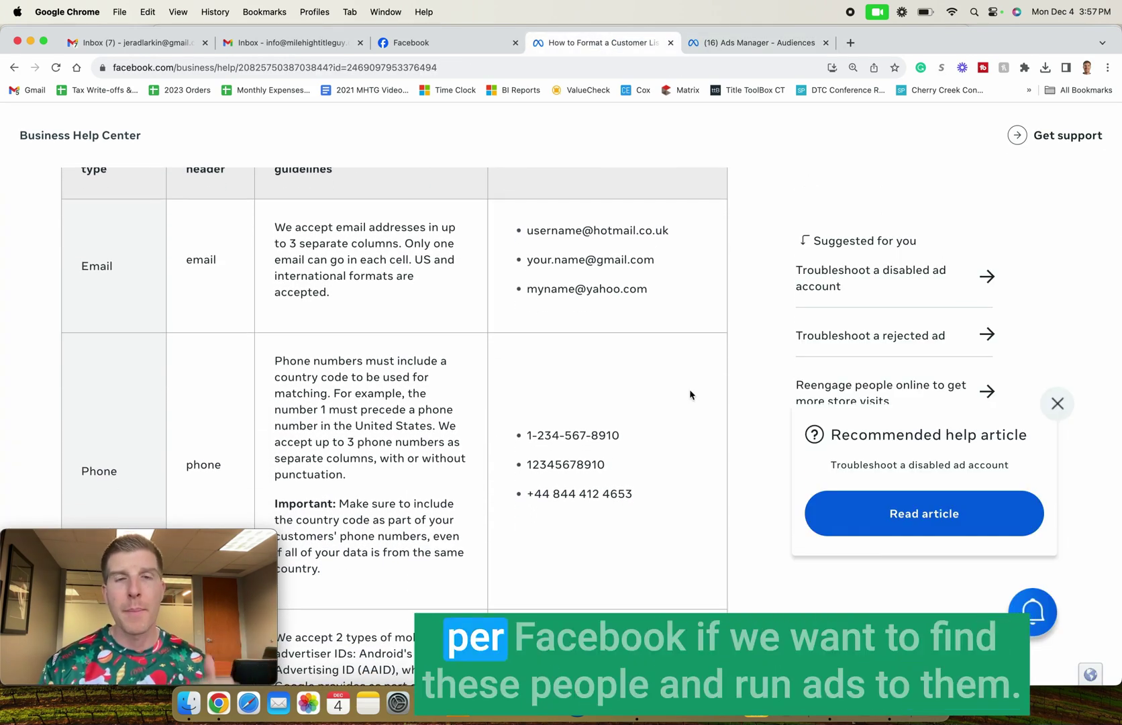
{"action": "scroll", "coordinate": [690, 395], "scroll_direction": "down", "scroll_amount": 1}
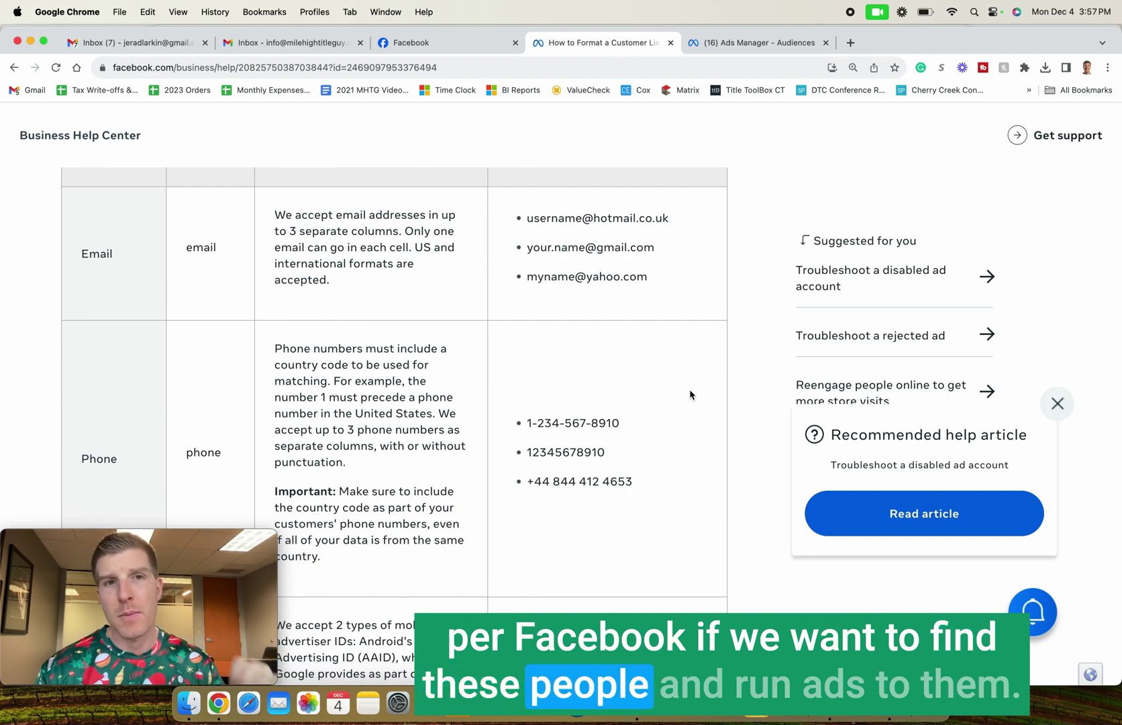
{"action": "scroll", "coordinate": [688, 388], "scroll_direction": "down", "scroll_amount": 3}
{"action": "triple_click", "coordinate": [561, 318]}
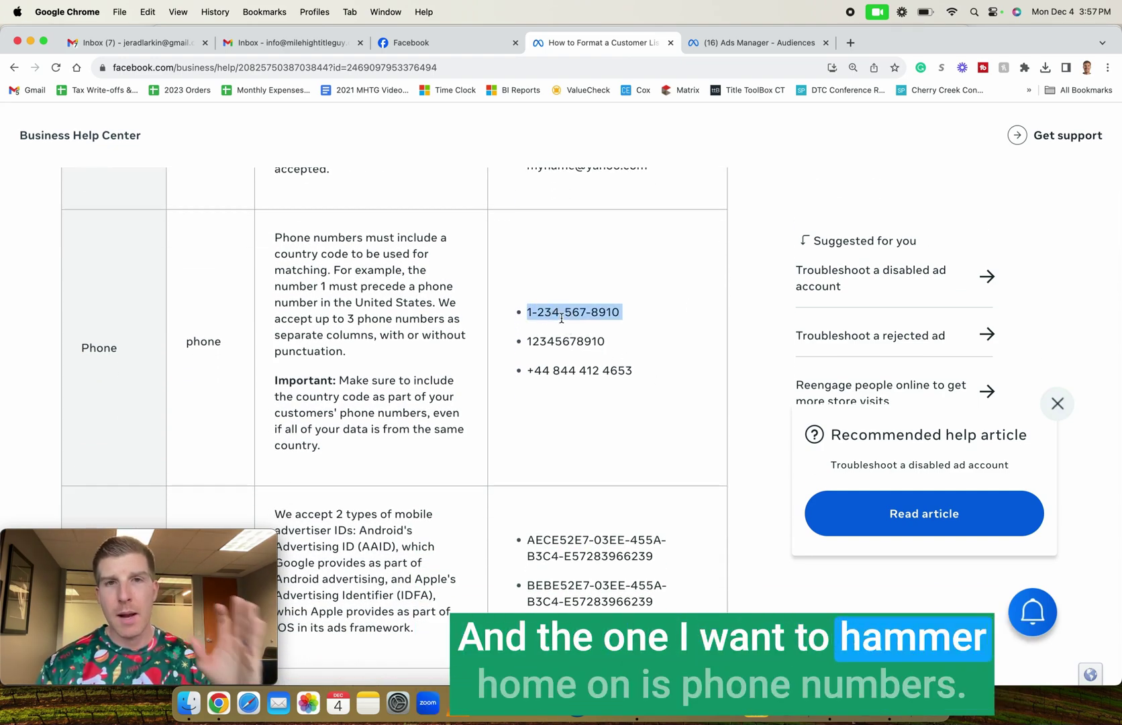
{"action": "left_click", "coordinate": [546, 319]}
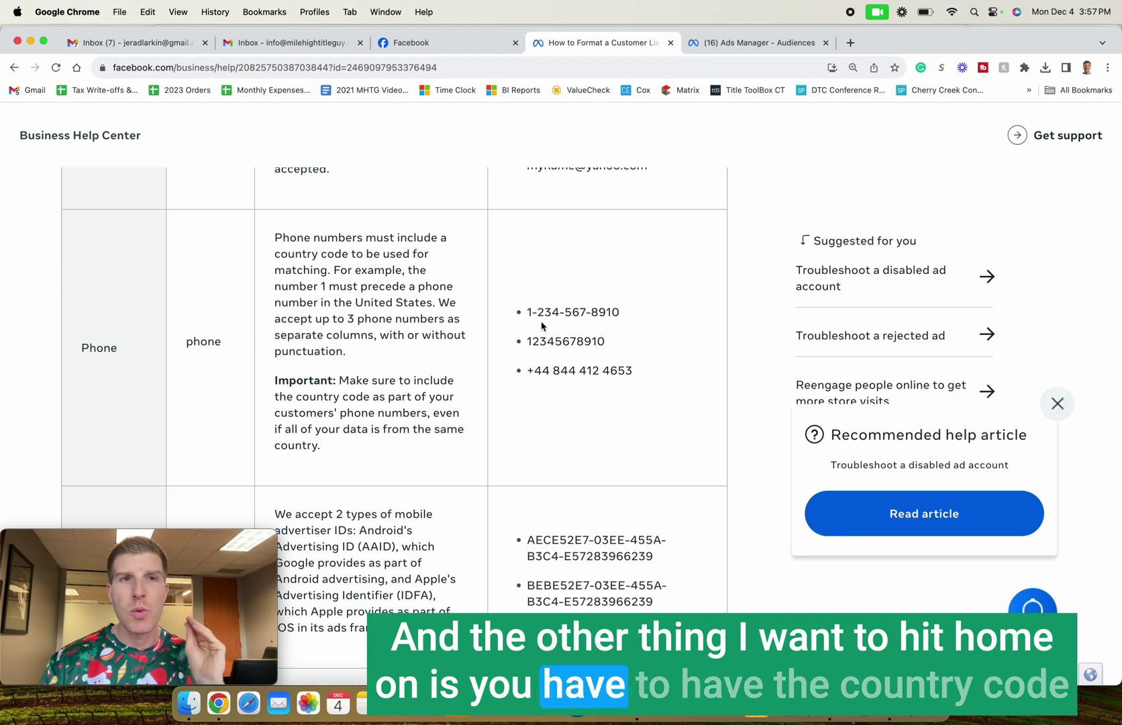
{"action": "left_click_drag", "start_coordinate": [326, 393], "coordinate": [365, 395]}
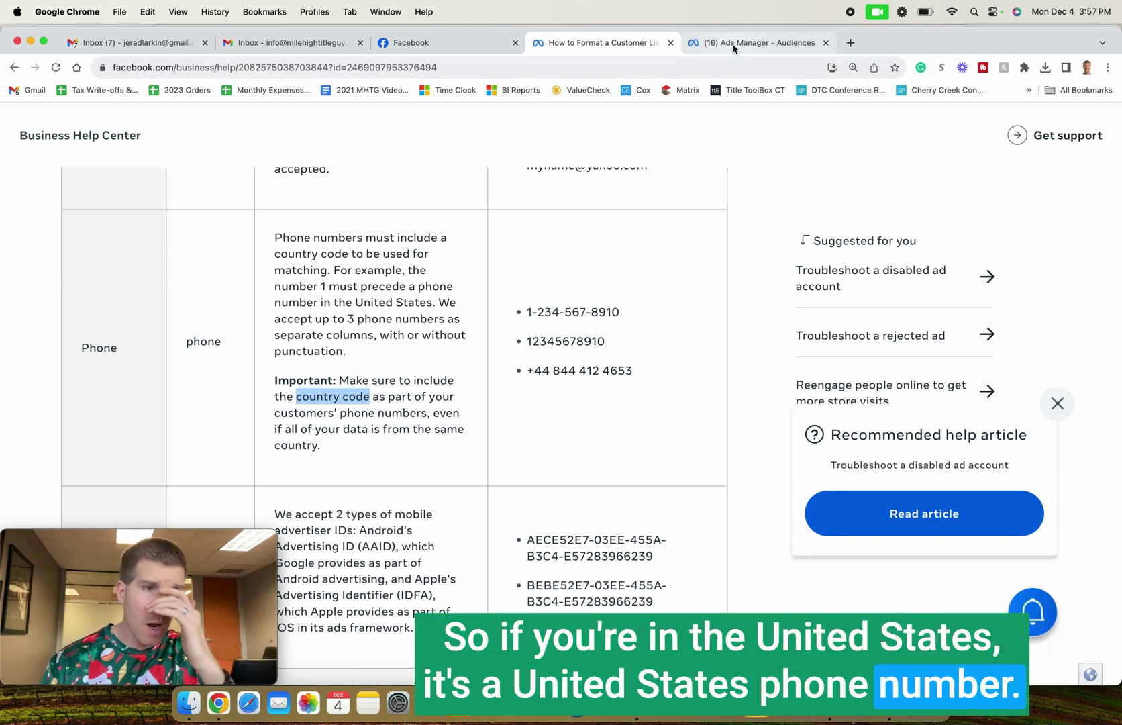
Step: Return to the Numbers contact spreadsheet
{"action": "left_click", "coordinate": [734, 49]}
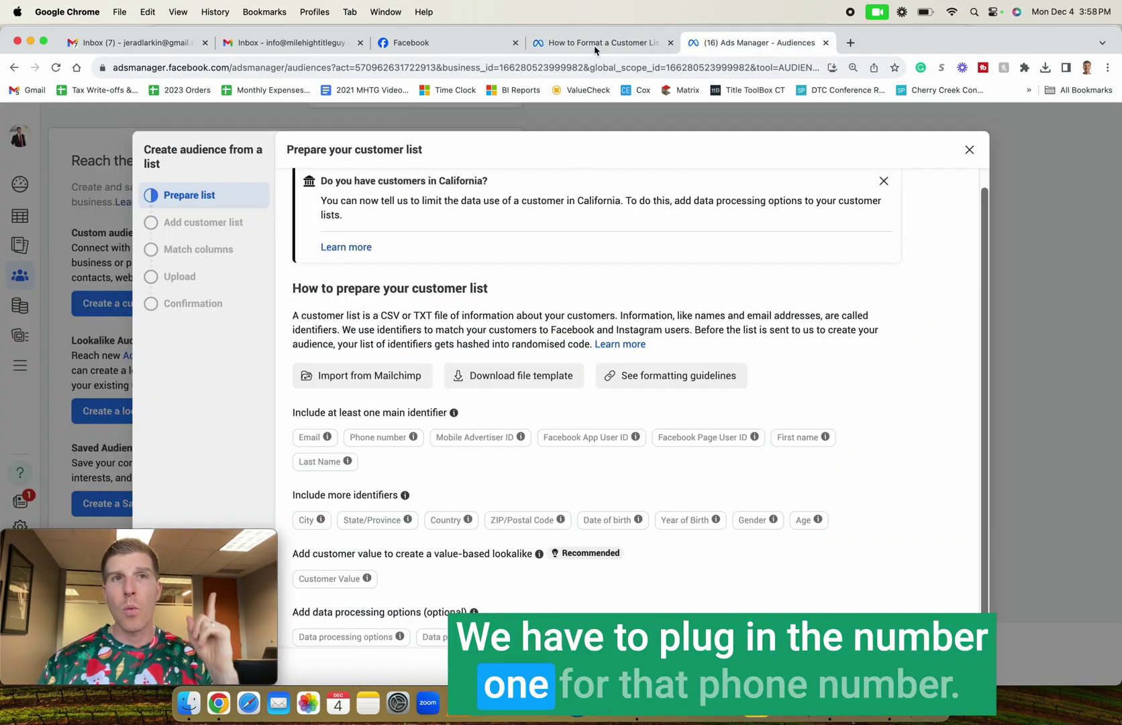
{"action": "mouse_move", "coordinate": [10, 22]}
{"action": "left_click", "coordinate": [225, 333]}
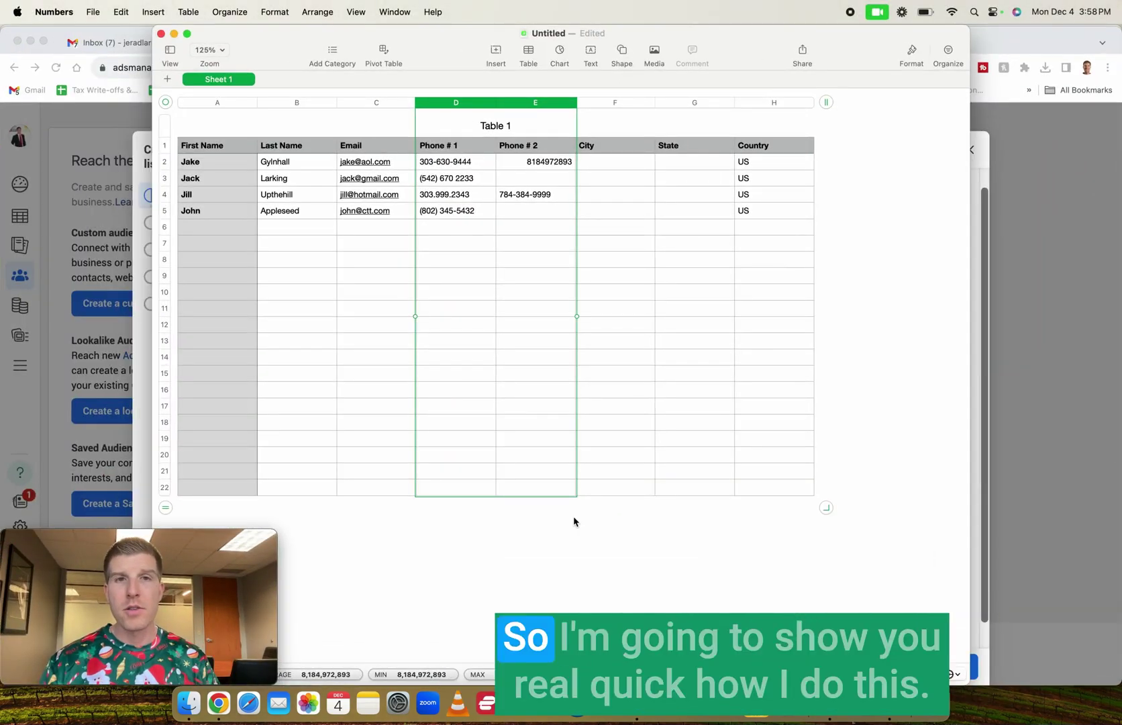
Step: Select the Phone # 1 and Phone # 2 columns together
{"action": "left_click", "coordinate": [534, 242]}
{"action": "left_click", "coordinate": [432, 258]}
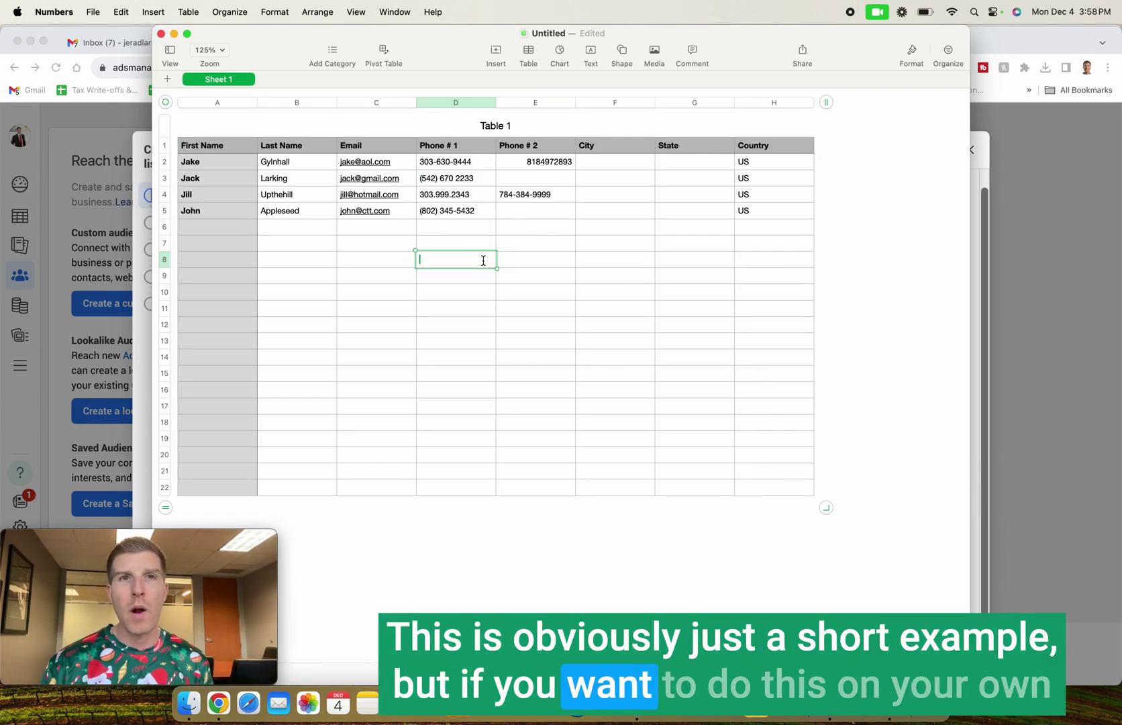
{"action": "left_click", "coordinate": [504, 342]}
{"action": "left_click", "coordinate": [451, 275]}
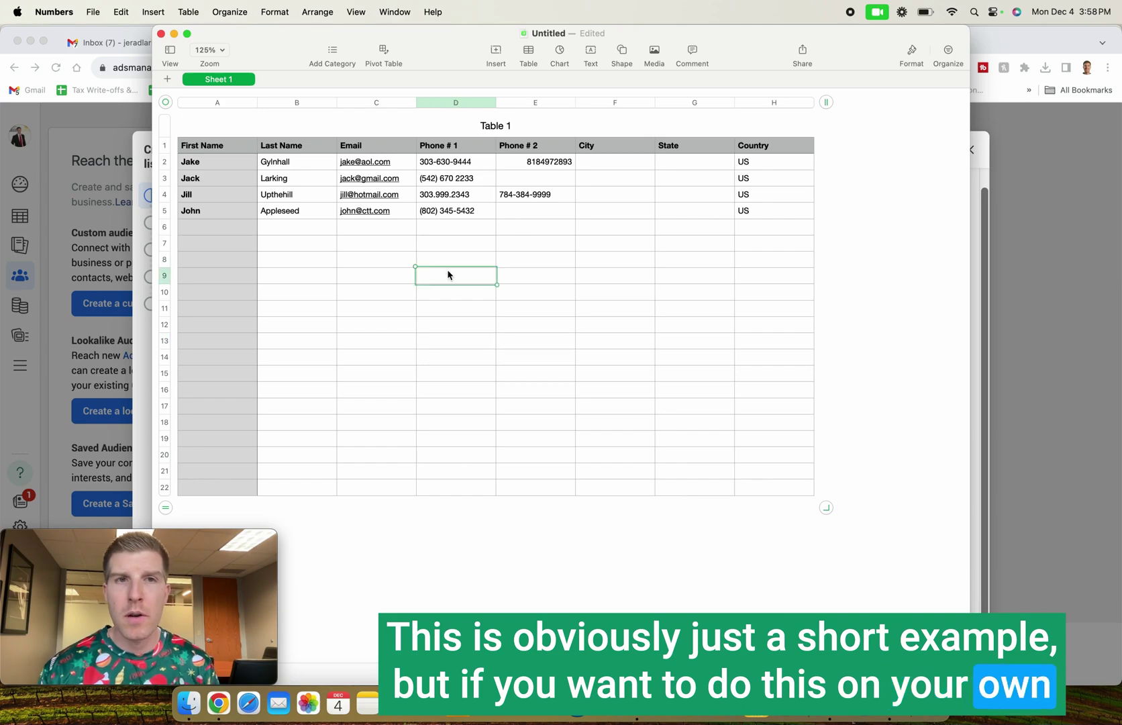
{"action": "left_click", "coordinate": [456, 106]}
{"action": "left_click", "coordinate": [529, 105], "text": "shift"}
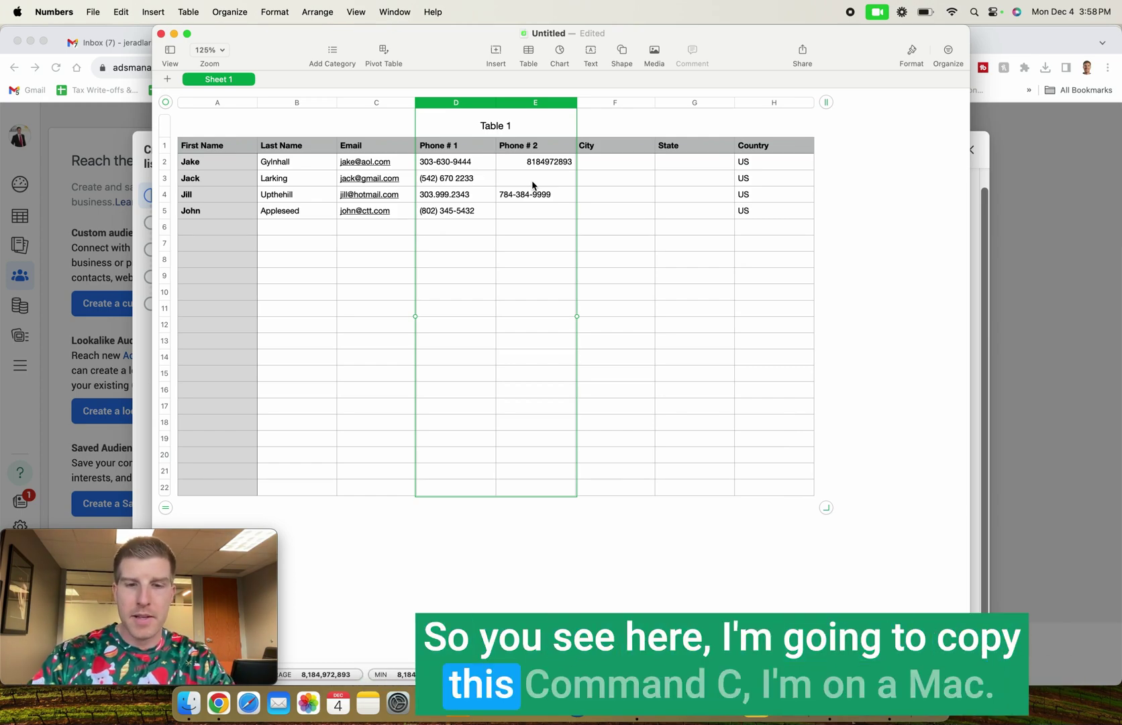
Step: Paste the copied phone columns into A1 of a new blank spreadsheet, Untitled 2
{"action": "key", "text": "super+n"}
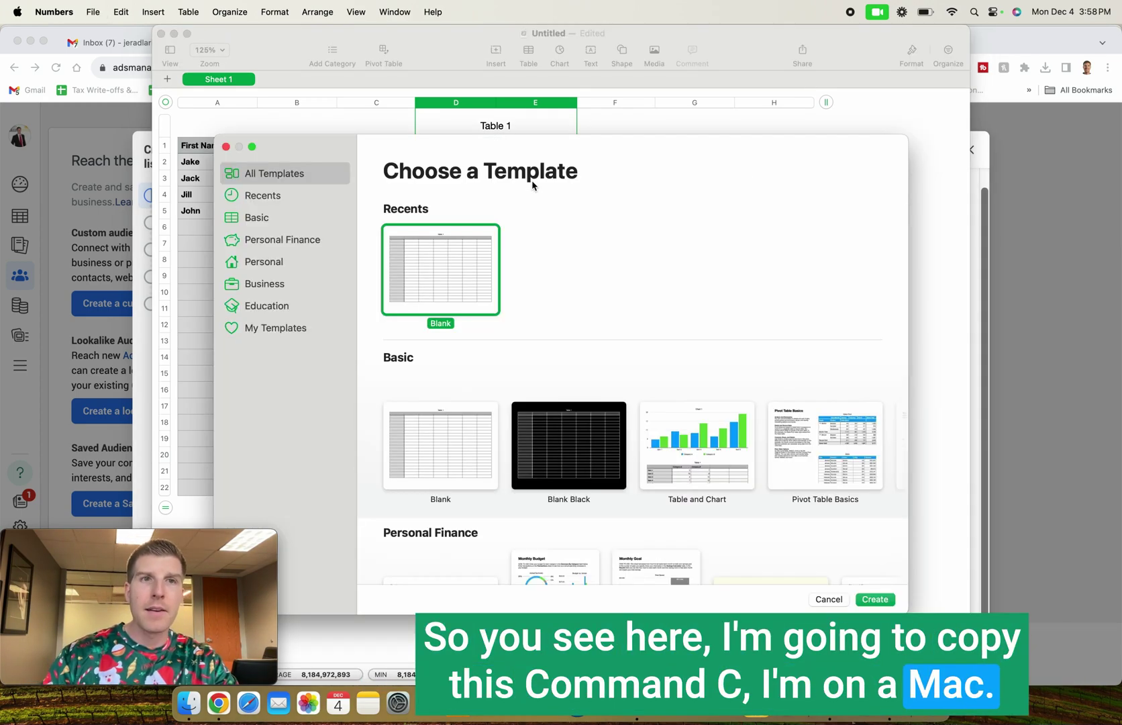
{"action": "double_click", "coordinate": [448, 252]}
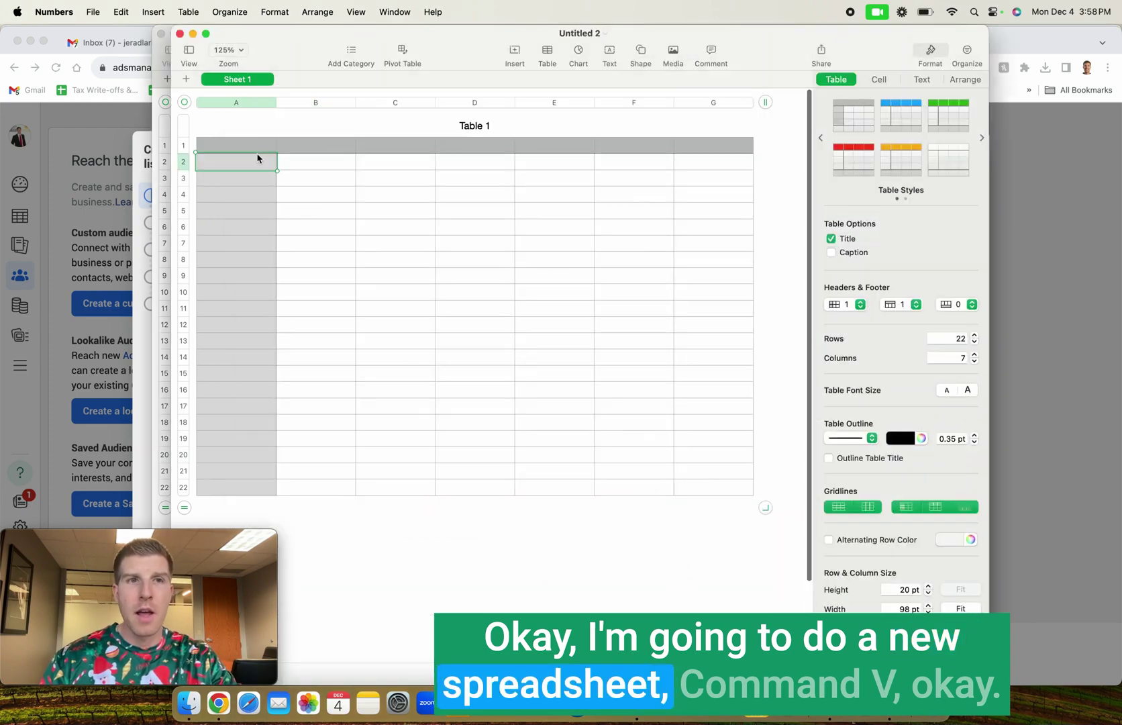
{"action": "left_click", "coordinate": [246, 142]}
{"action": "key", "text": "super+v"}
{"action": "left_click", "coordinate": [425, 240]}
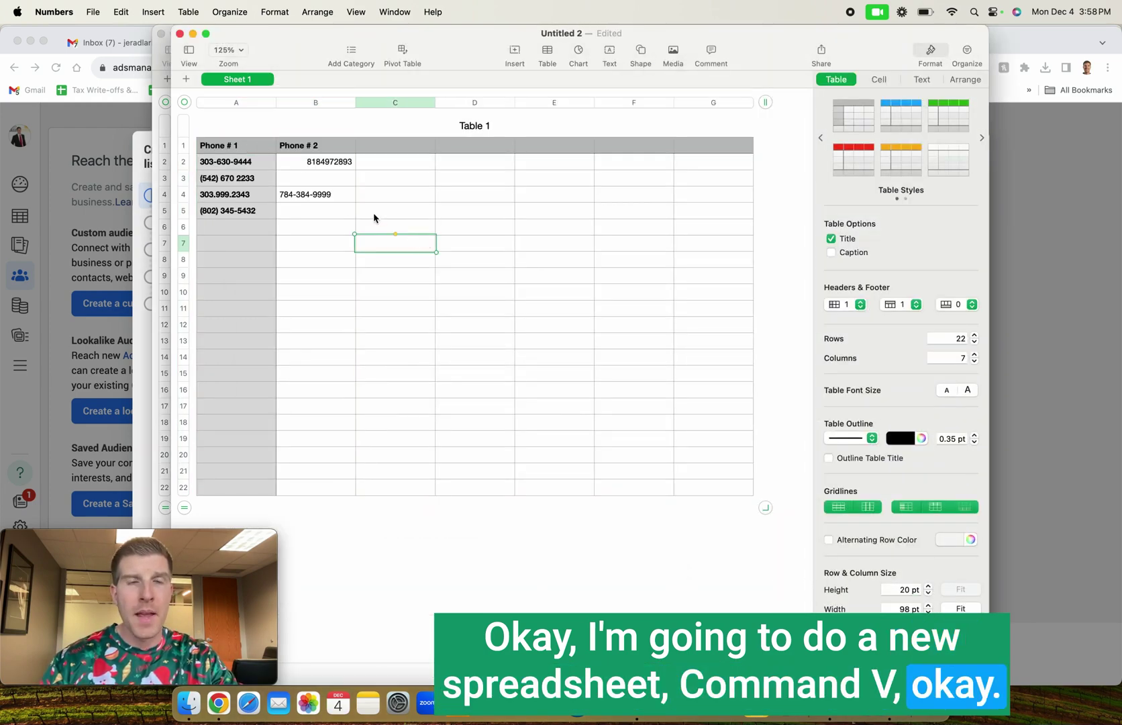
{"action": "left_click_drag", "start_coordinate": [225, 161], "coordinate": [379, 292]}
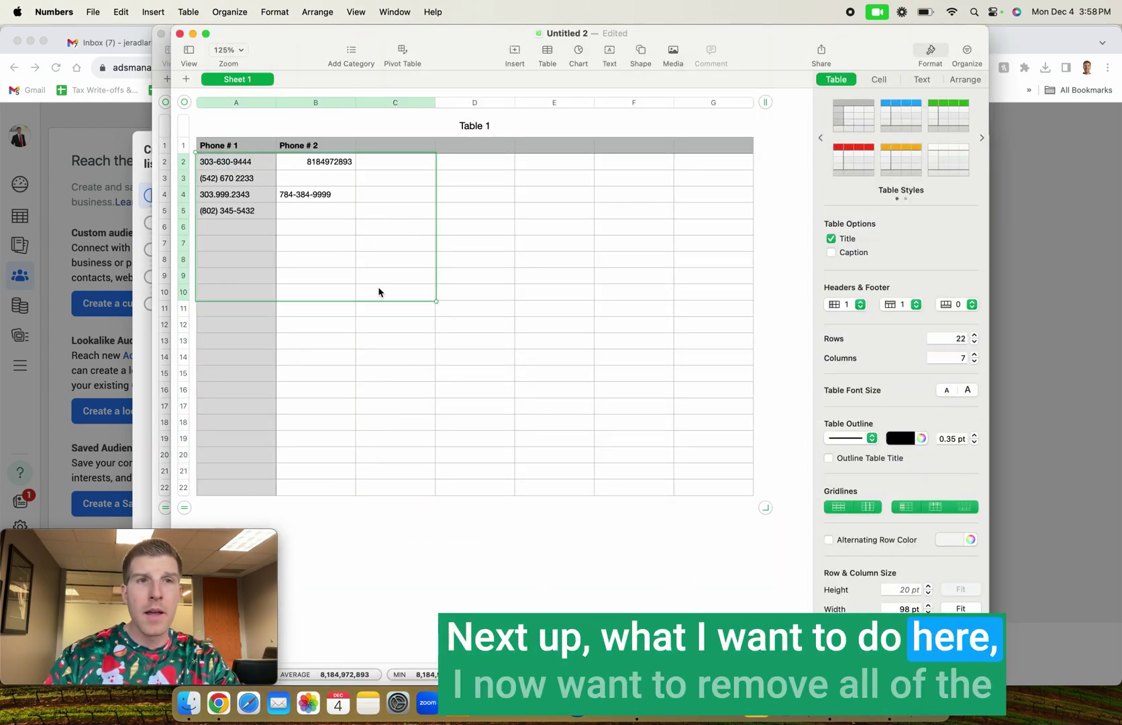
{"action": "left_click", "coordinate": [440, 313]}
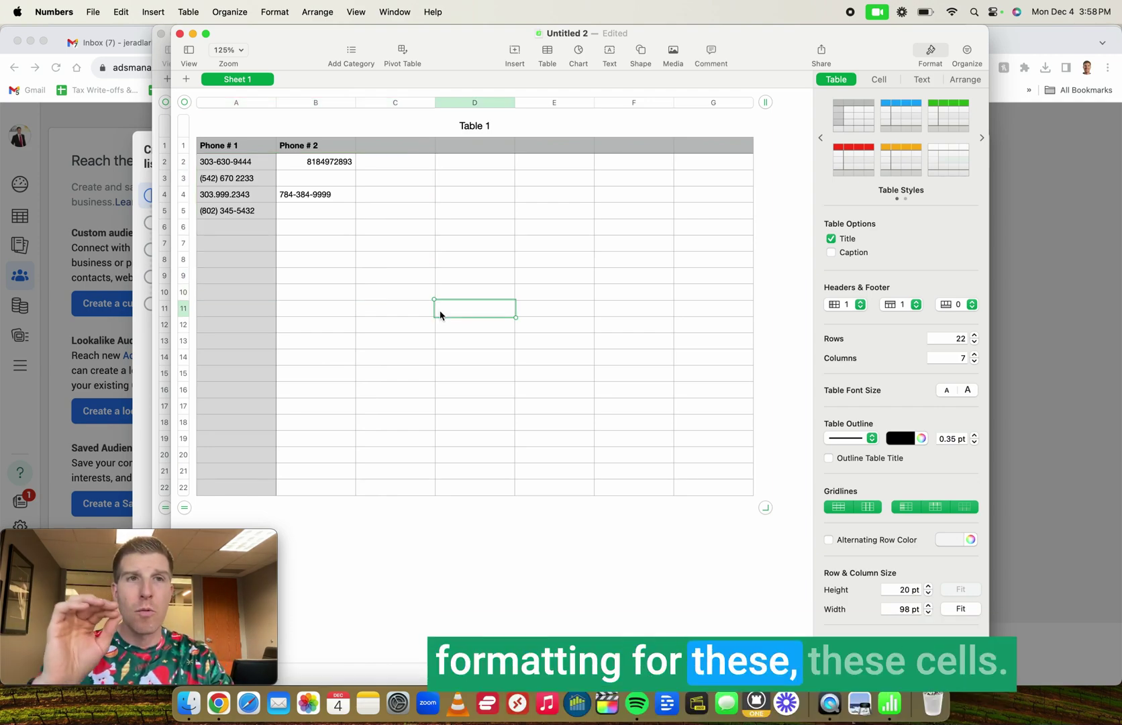
Step: Open Find & Replace (Cmd+F) and position it over the phone table
{"action": "left_click", "coordinate": [399, 276]}
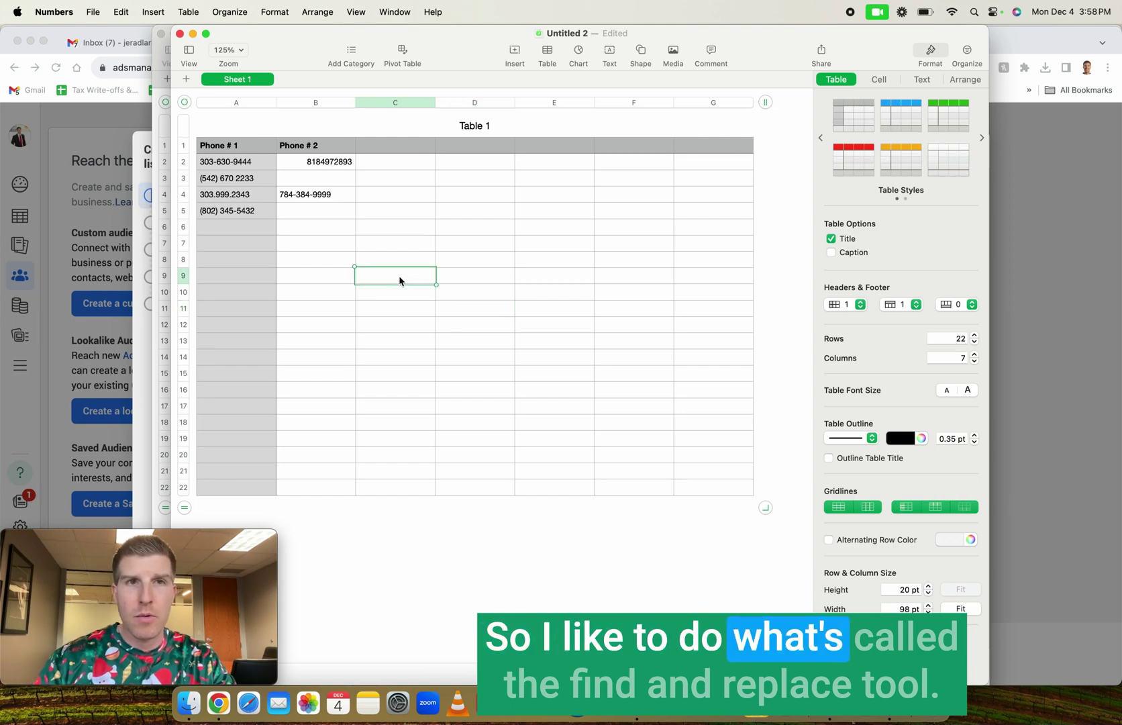
{"action": "key", "text": "super+shift+slash"}
{"action": "type", "text": "f"}
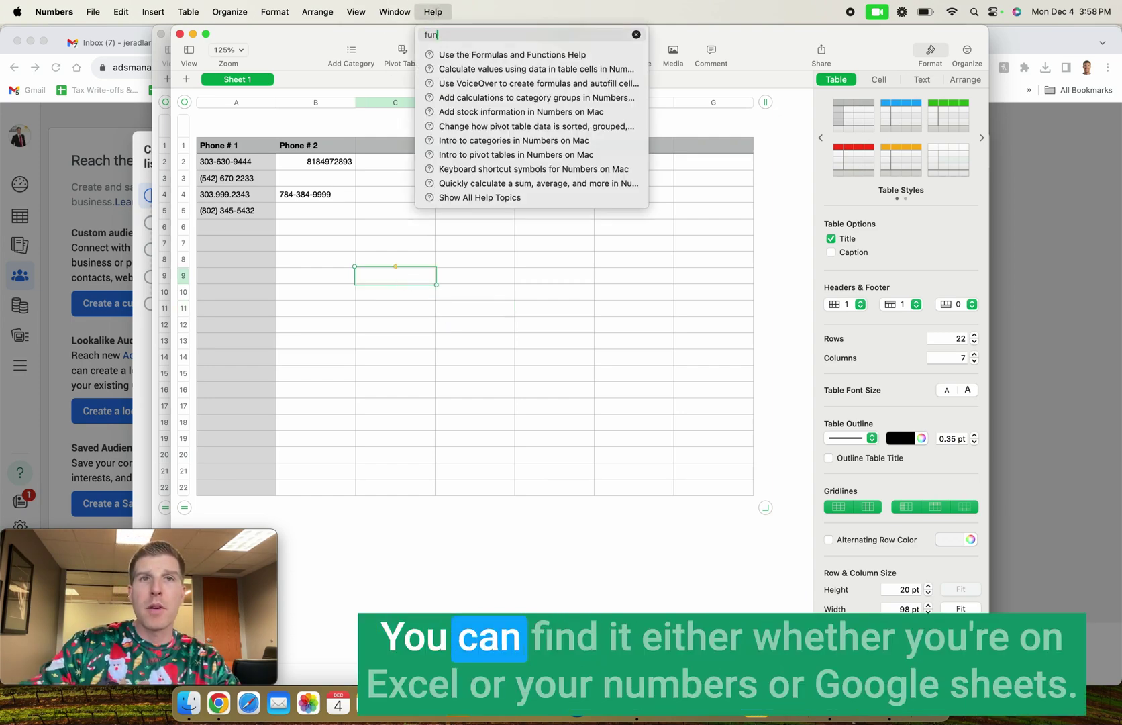
{"action": "type", "text": "ind"}
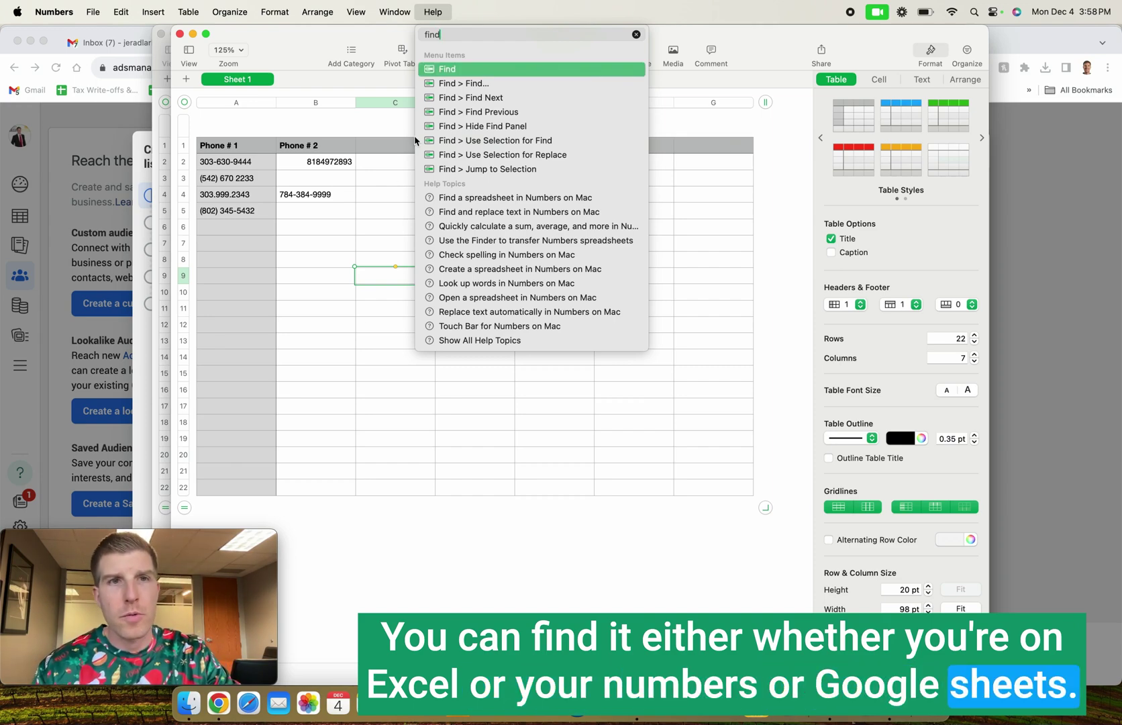
{"action": "key", "text": "Escape"}
{"action": "left_click", "coordinate": [400, 228]}
{"action": "key", "text": "super+f"}
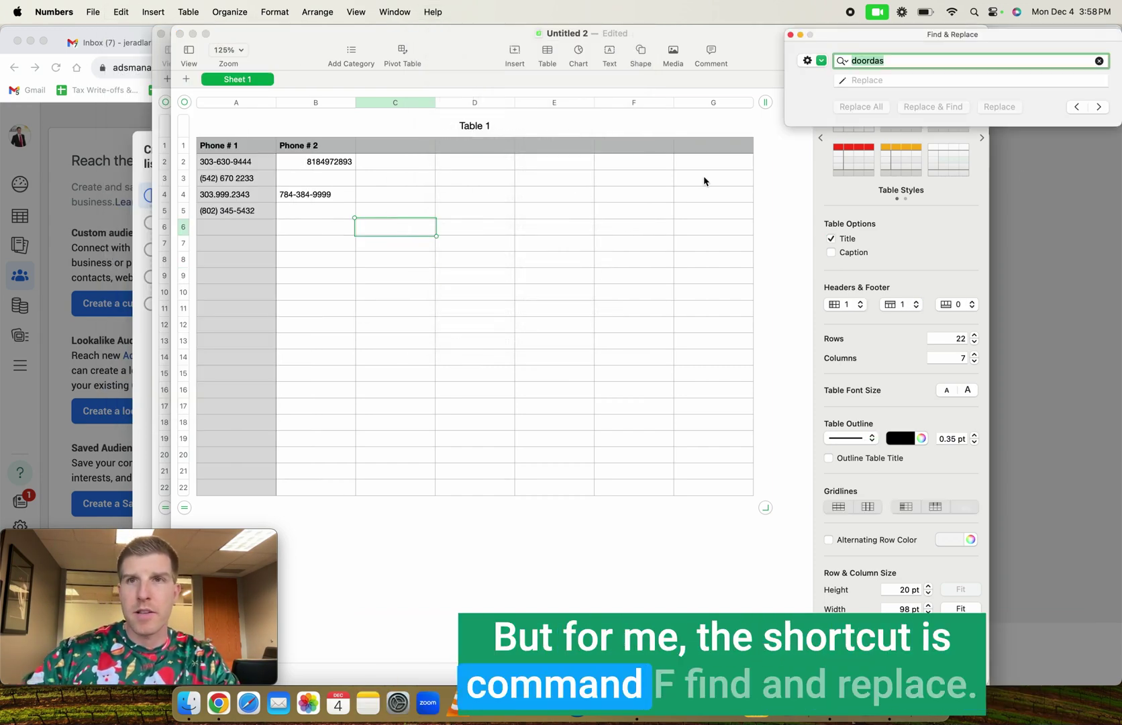
{"action": "left_click_drag", "start_coordinate": [936, 29], "coordinate": [635, 130]}
Step: Replace All dashes '-' and dots '.' with nothing
{"action": "type", "text": "-"}
{"action": "key", "text": "Tab"}
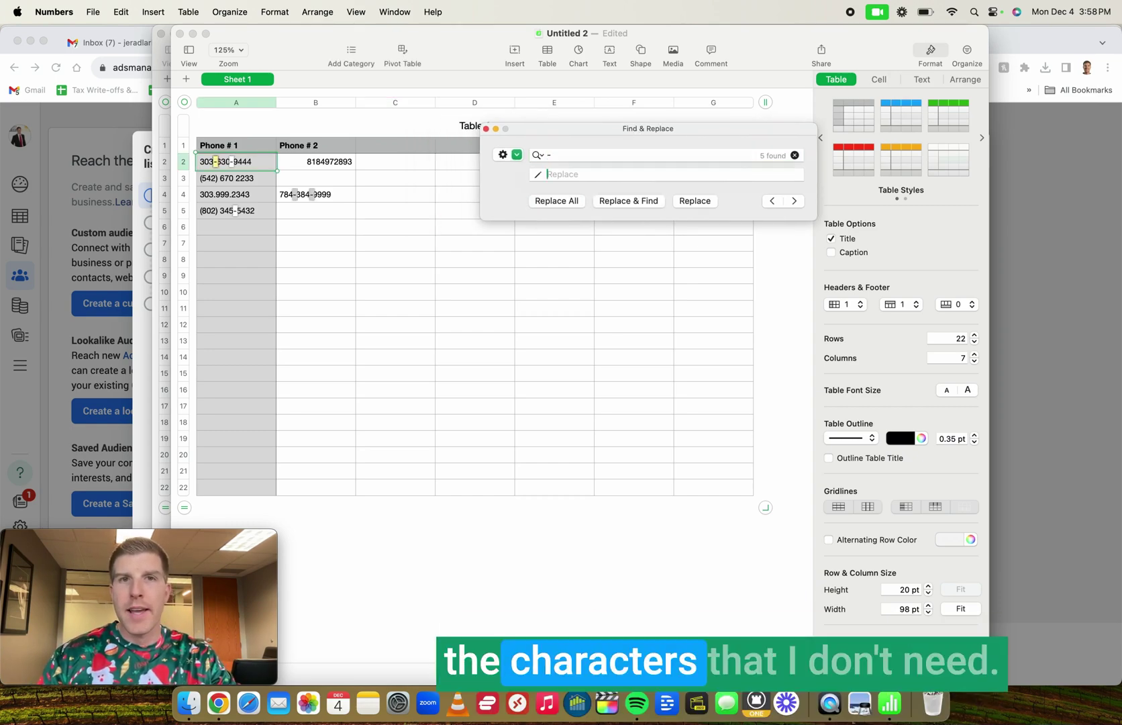
{"action": "key", "text": "shift+Tab"}
{"action": "type", "text": "-"}
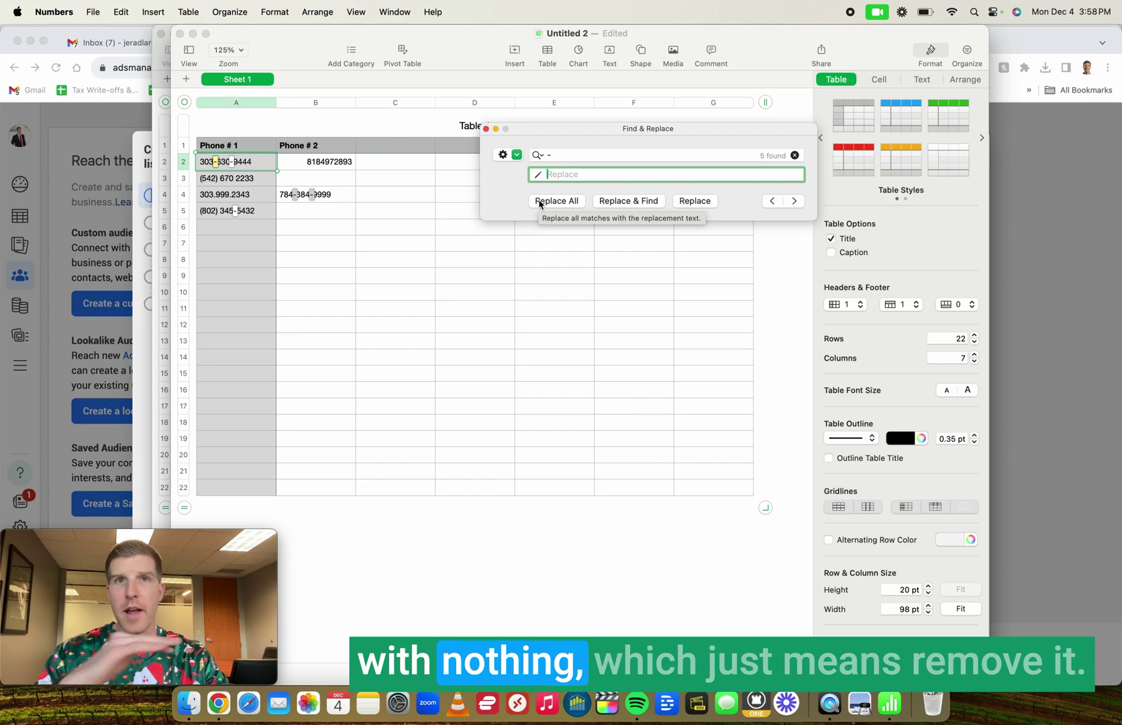
{"action": "left_click", "coordinate": [540, 201]}
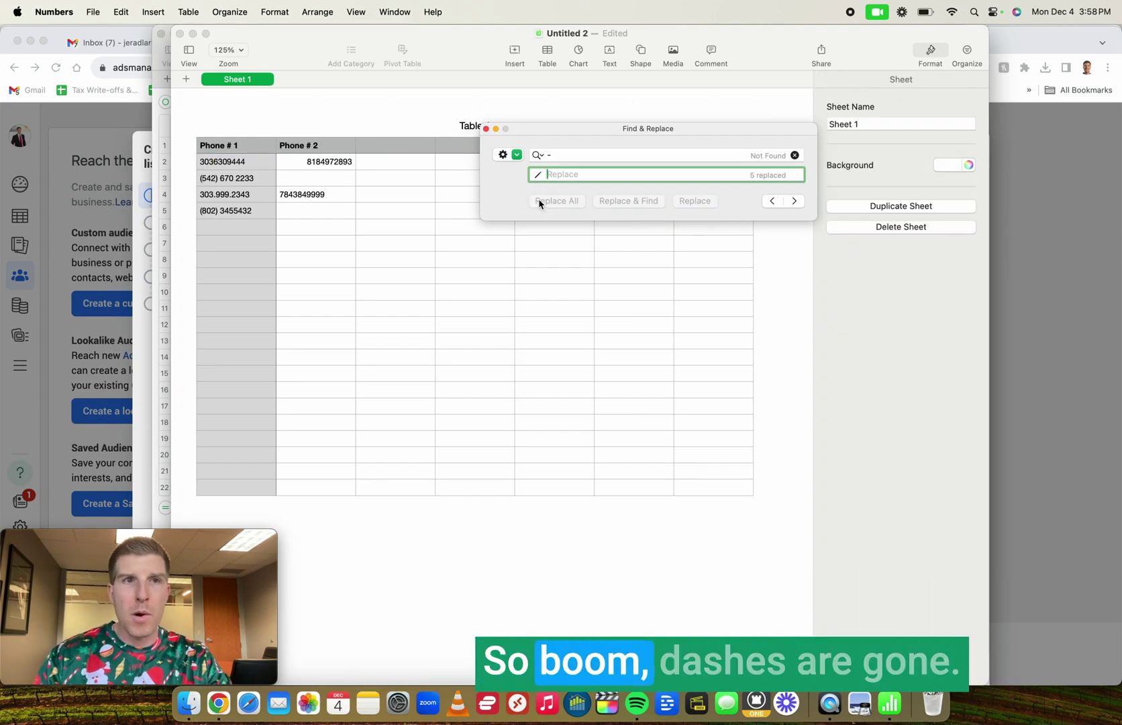
{"action": "left_click", "coordinate": [562, 153]}
{"action": "type", "text": "."}
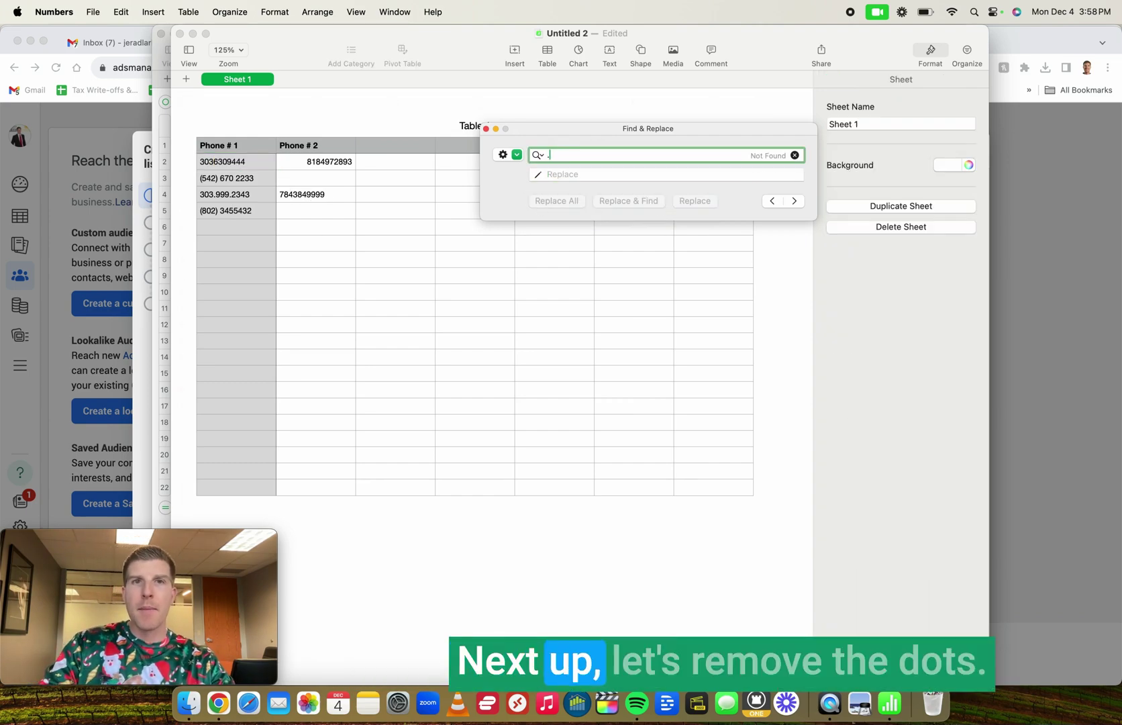
{"action": "left_click", "coordinate": [558, 174]}
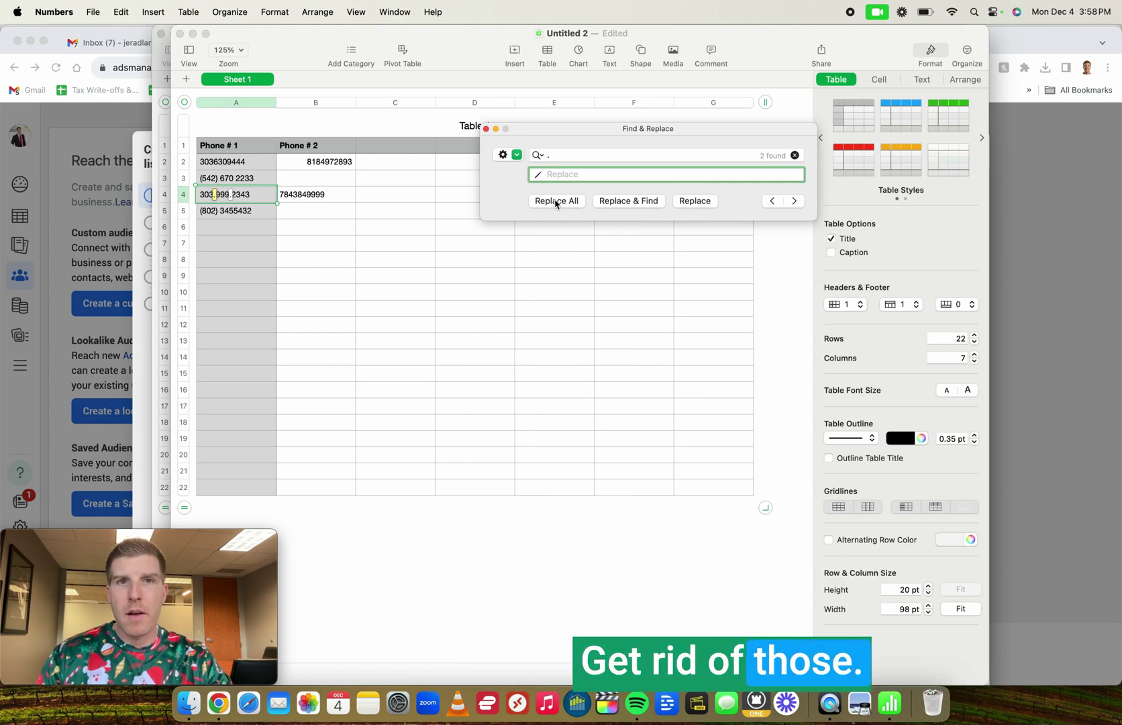
{"action": "left_click", "coordinate": [555, 202]}
Step: Replace All opening '(' and closing ')' parentheses with nothing
{"action": "left_click", "coordinate": [564, 155]}
{"action": "key", "text": "BackSpace"}
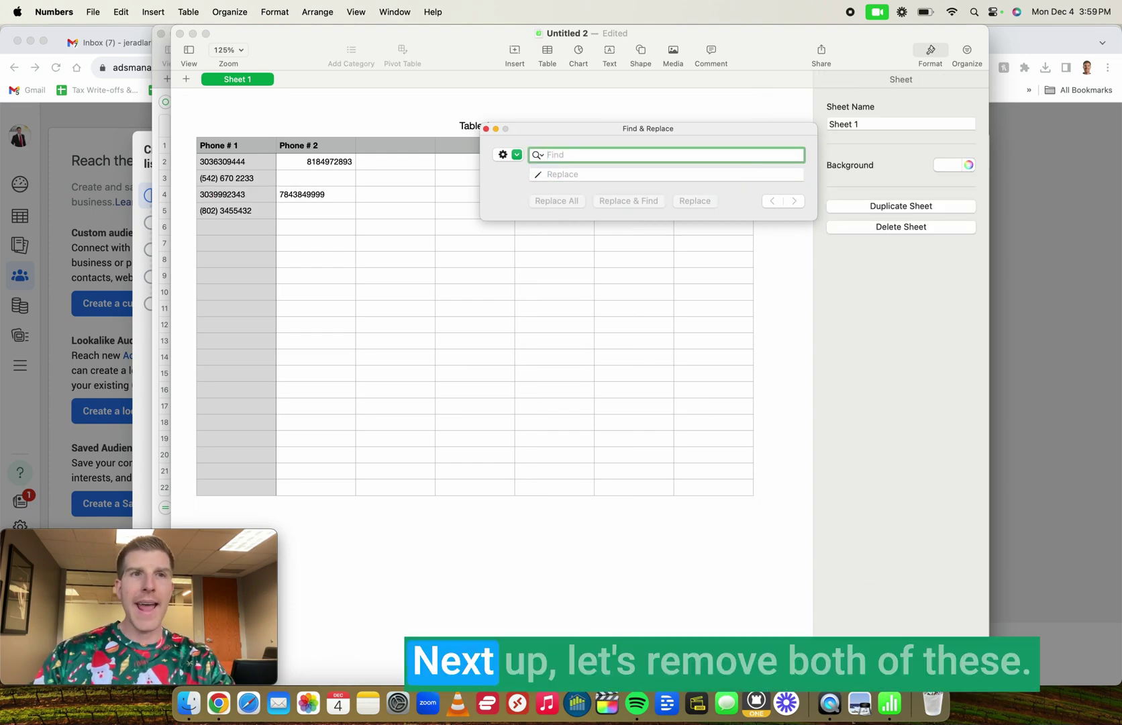
{"action": "type", "text": "("}
{"action": "left_click", "coordinate": [556, 201]}
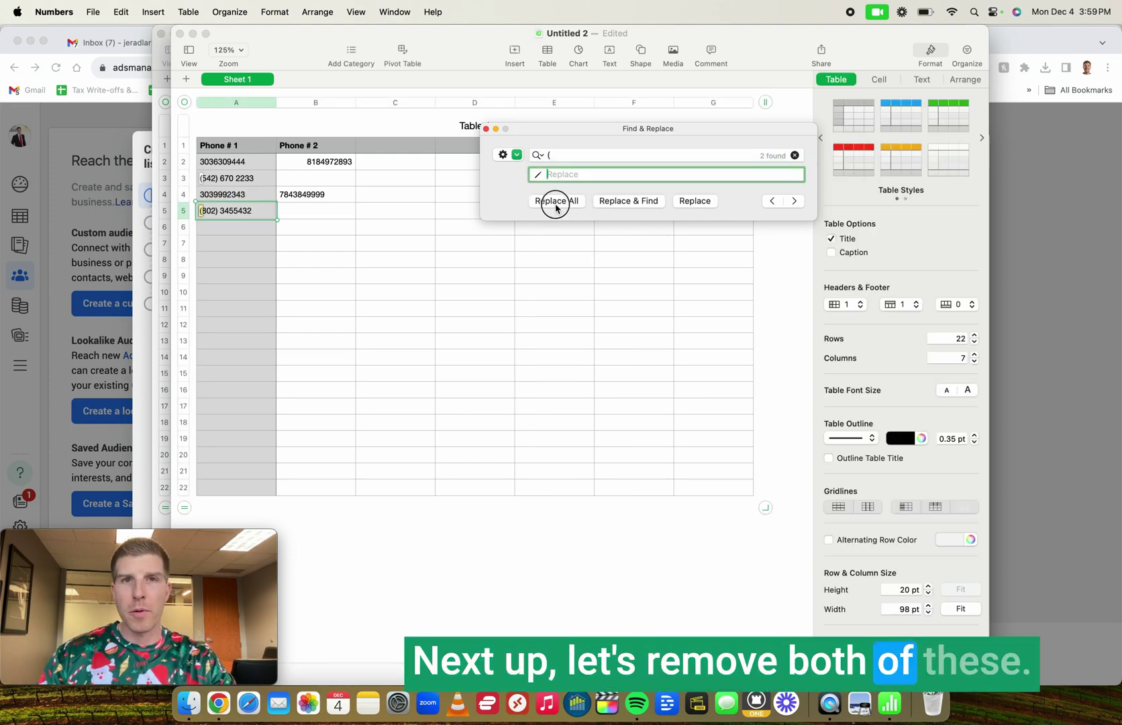
{"action": "left_click", "coordinate": [563, 155]}
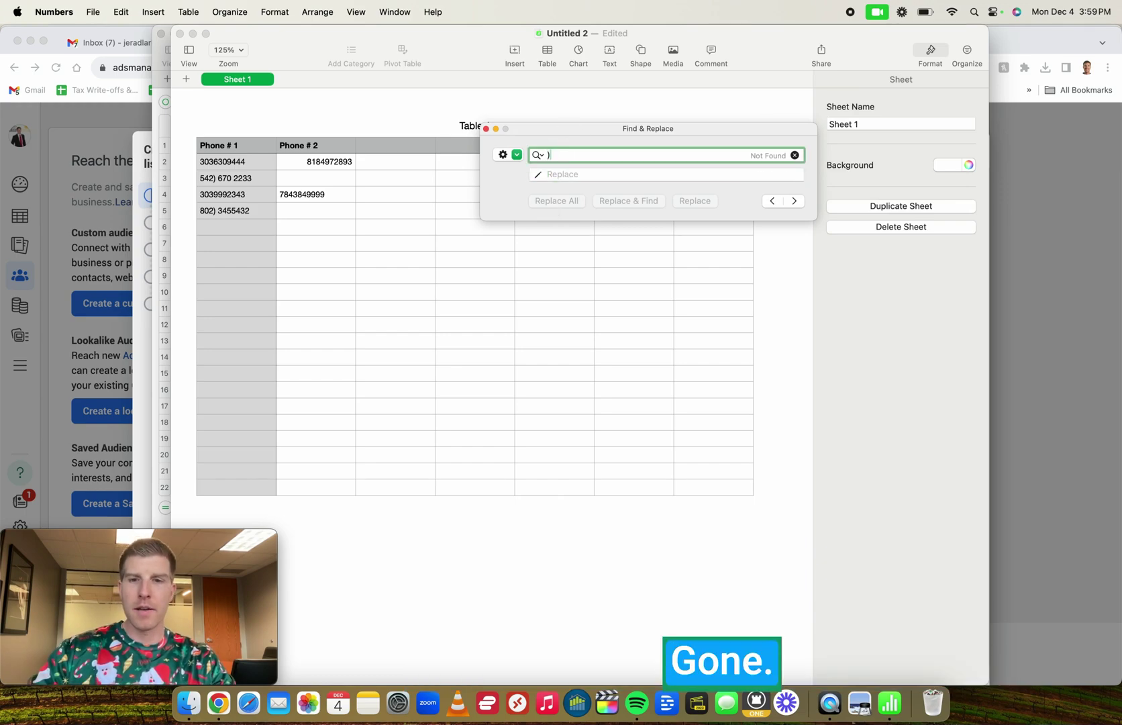
{"action": "type", "text": ")"}
{"action": "left_click", "coordinate": [546, 174]}
{"action": "left_click", "coordinate": [553, 200]}
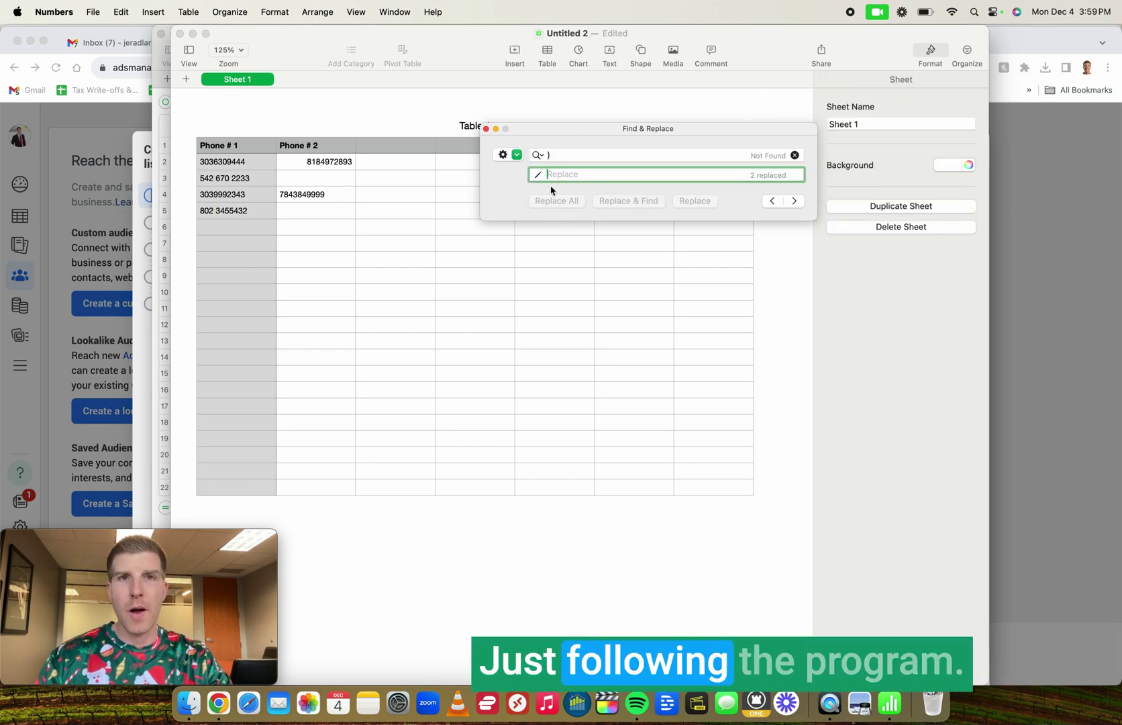
Step: Remove all spaces from the phone cells and close Find & Replace
{"action": "left_click", "coordinate": [575, 155]}
{"action": "key", "text": "BackSpace"}
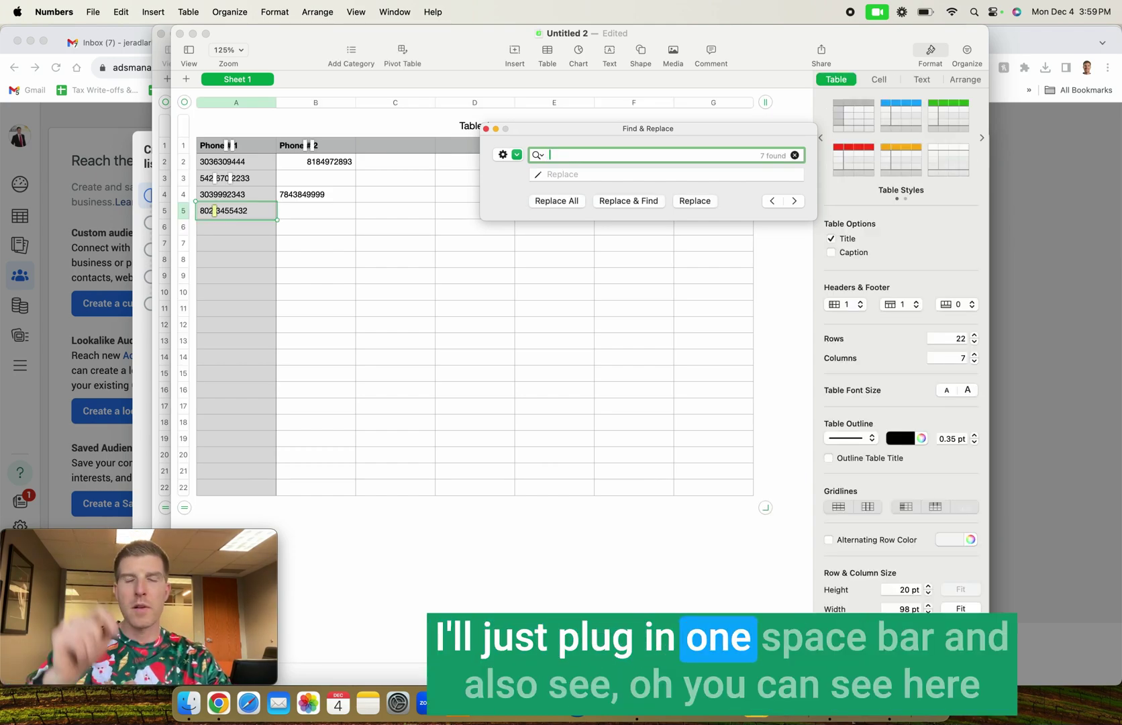
{"action": "left_click", "coordinate": [547, 174]}
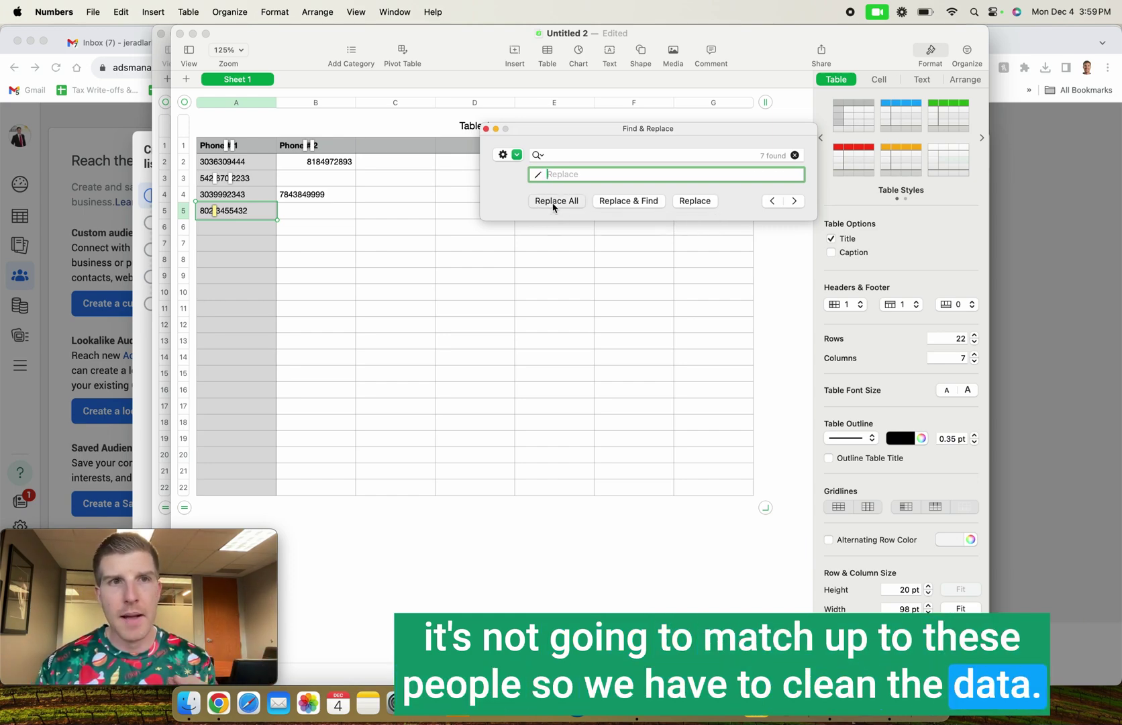
{"action": "left_click", "coordinate": [553, 202]}
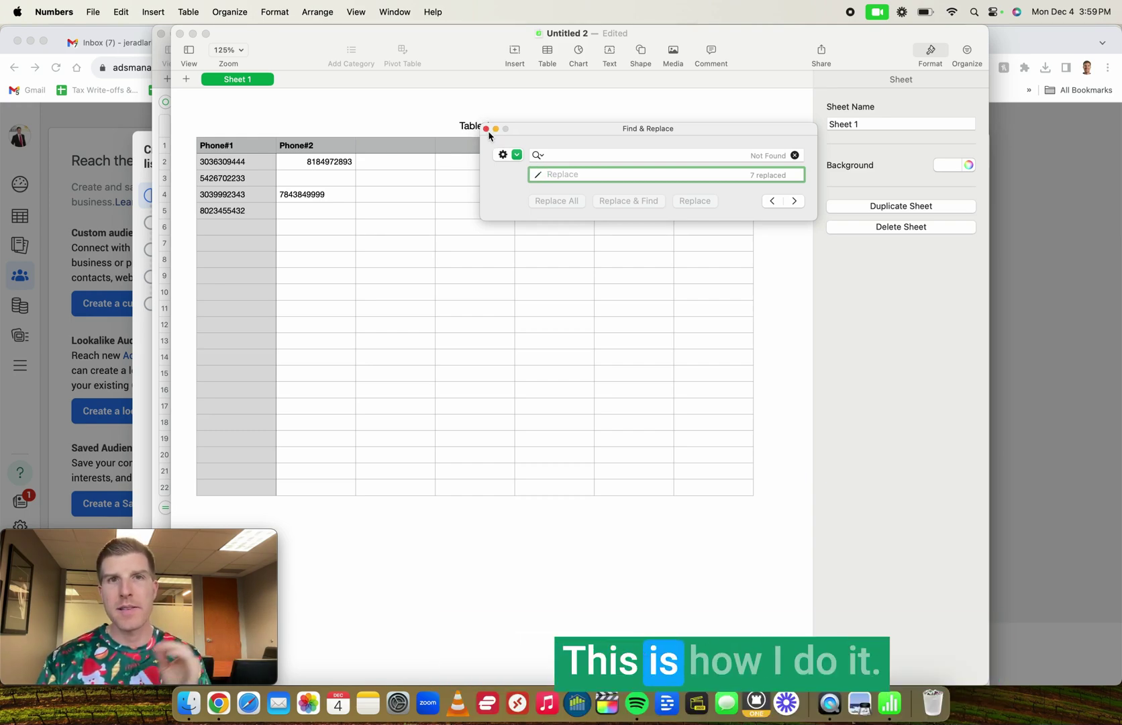
{"action": "left_click", "coordinate": [486, 129]}
{"action": "left_click", "coordinate": [398, 148]}
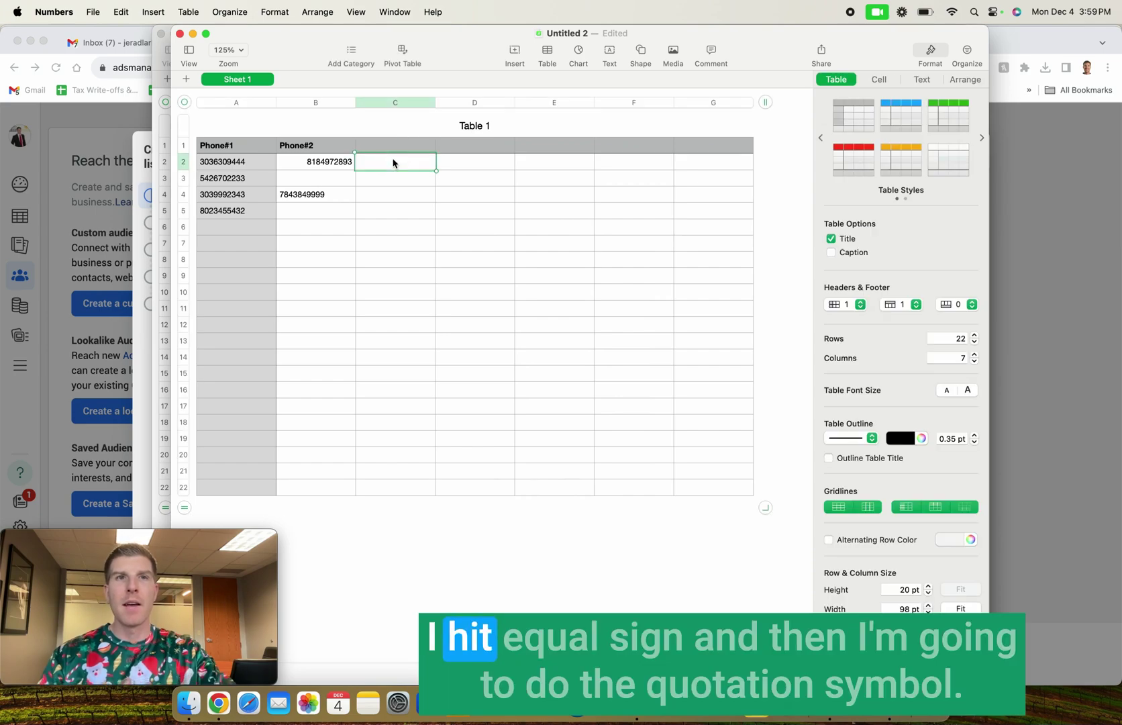
{"action": "type", "text": "="}
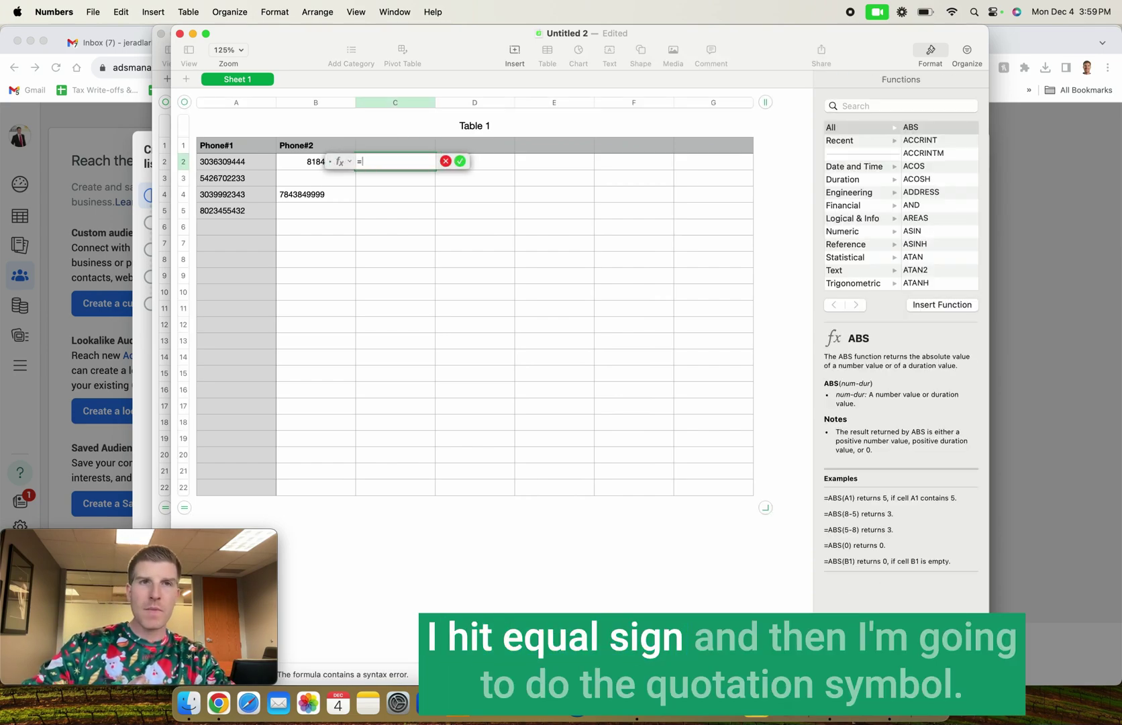
{"action": "type", "text": "\""}
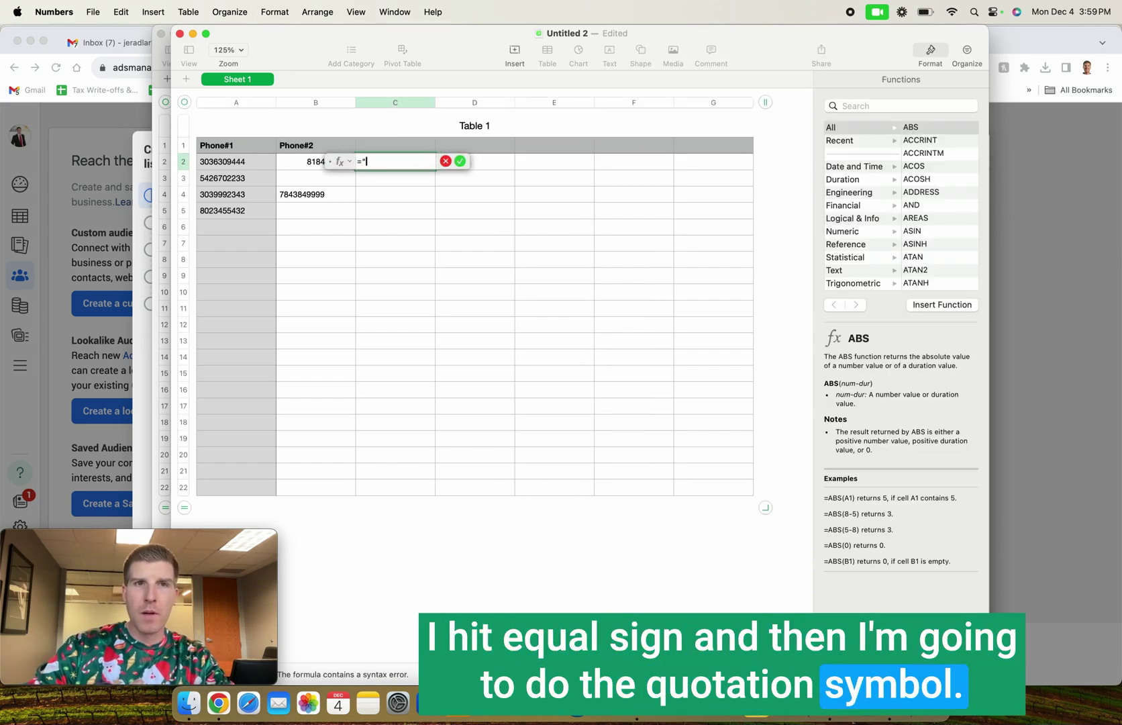
{"action": "type", "text": "1"}
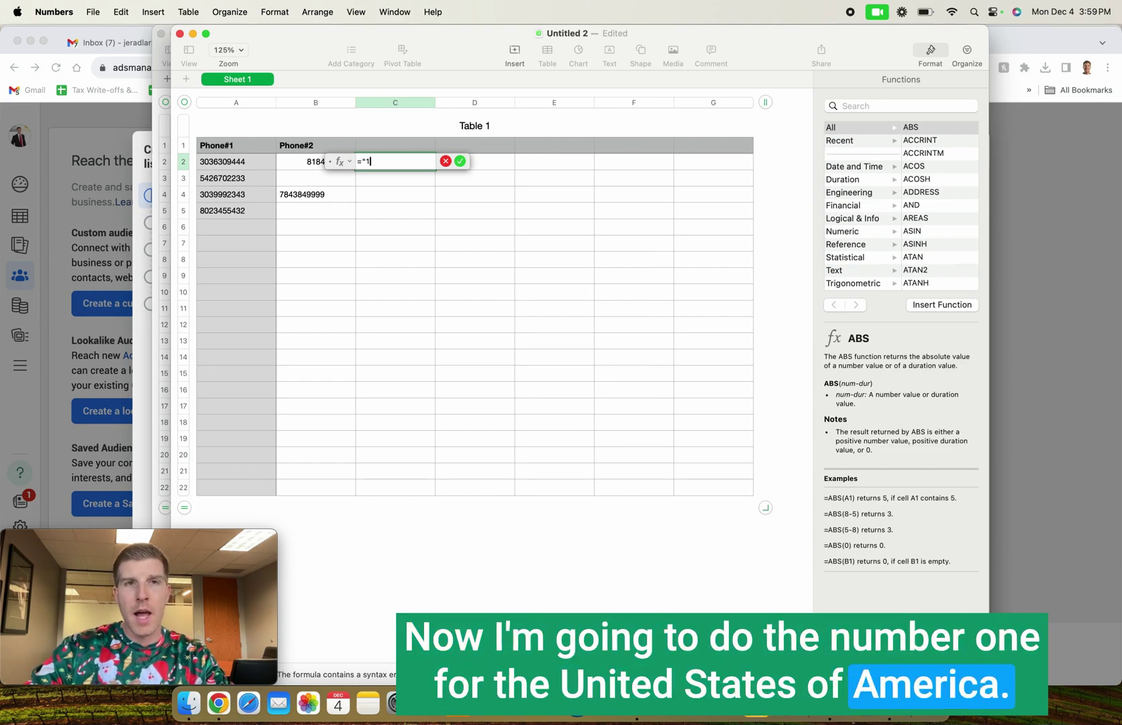
{"action": "type", "text": "\"&"}
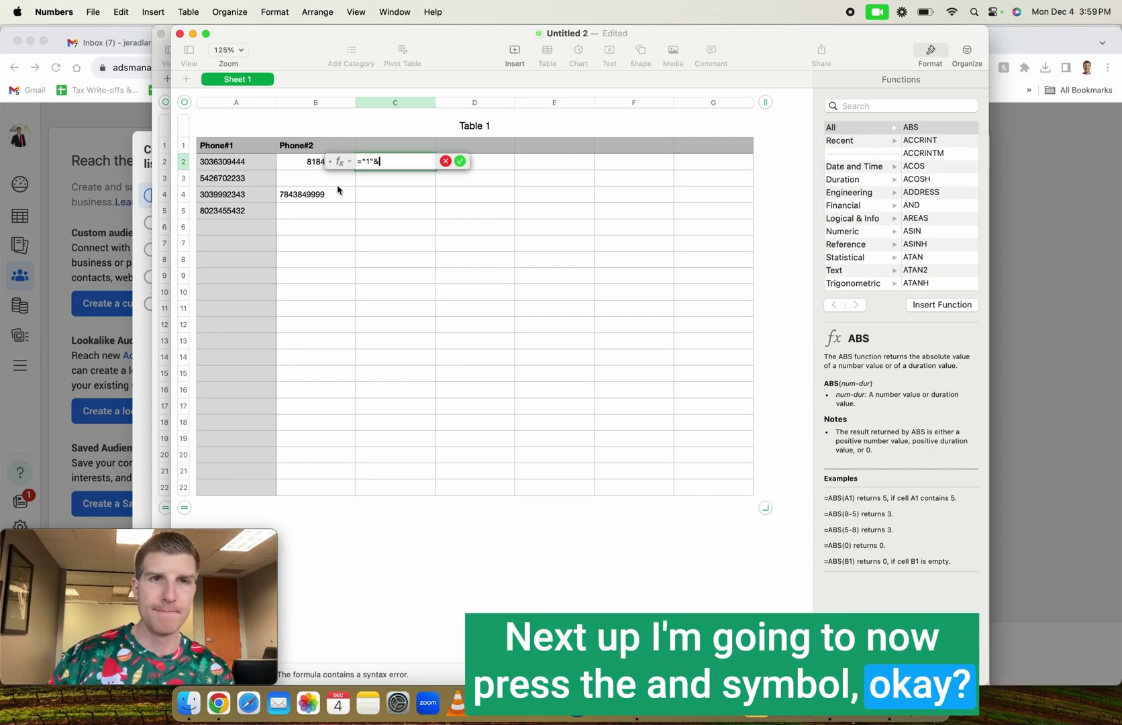
{"action": "left_click", "coordinate": [214, 161]}
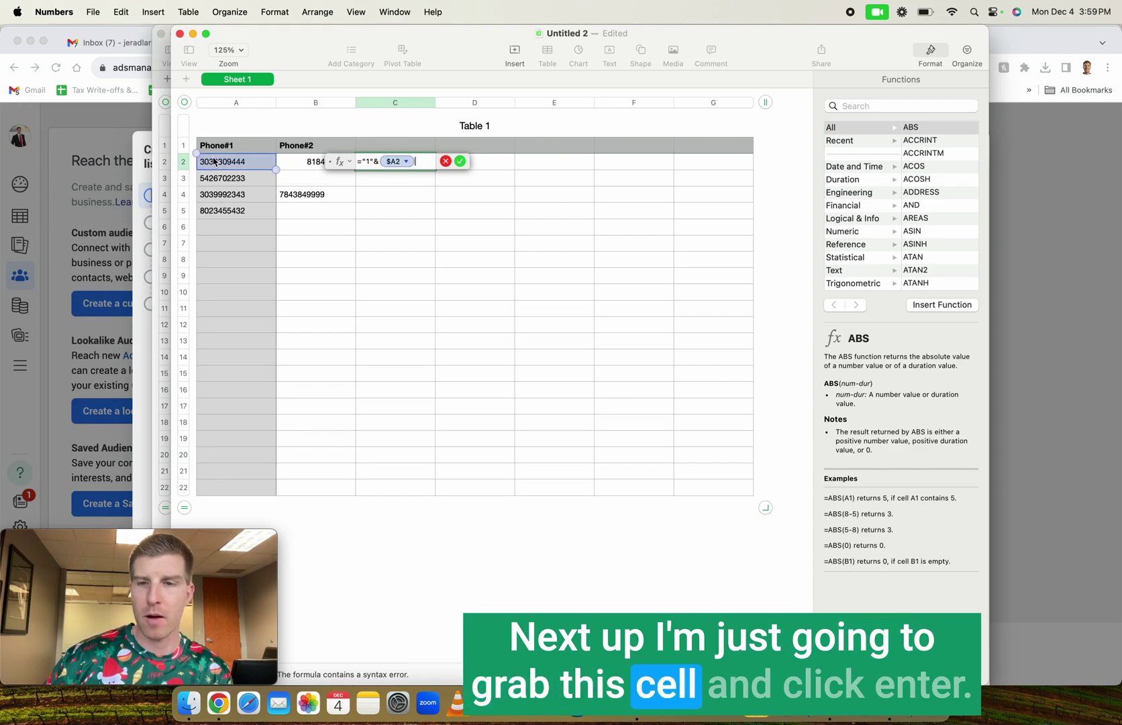
{"action": "key", "text": "Return"}
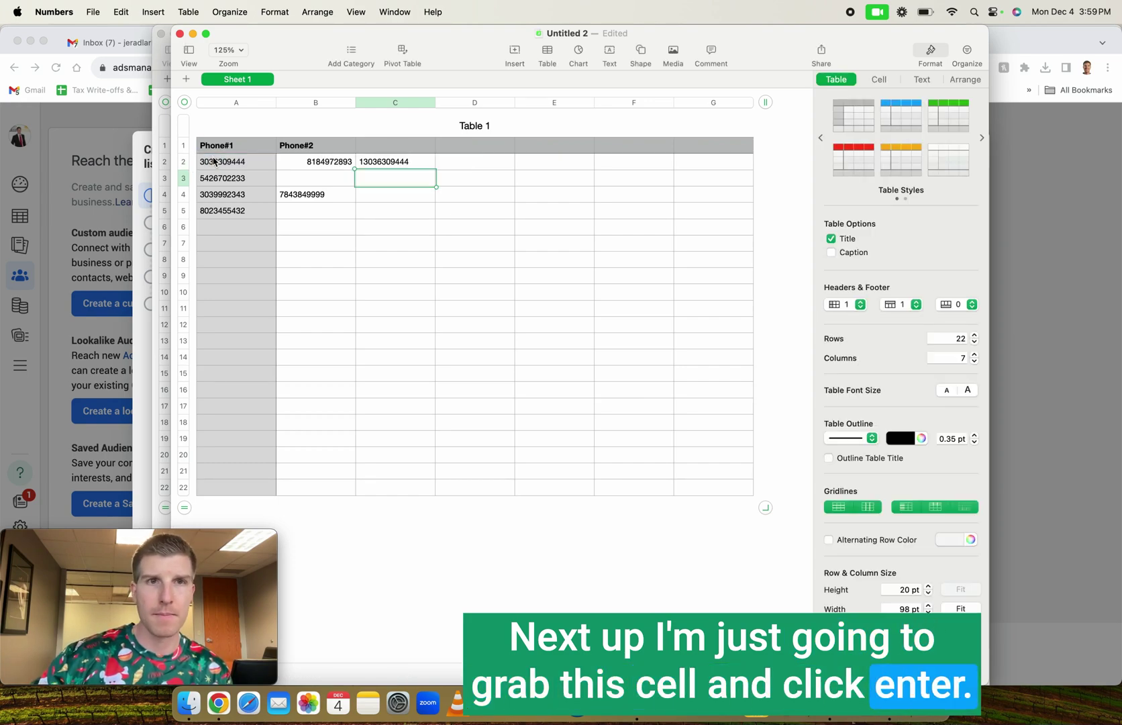
Step: Copy the A1:B1 headers Phone#1 and Phone#2 into C1:D1
{"action": "left_click", "coordinate": [392, 165]}
{"action": "left_click", "coordinate": [254, 149]}
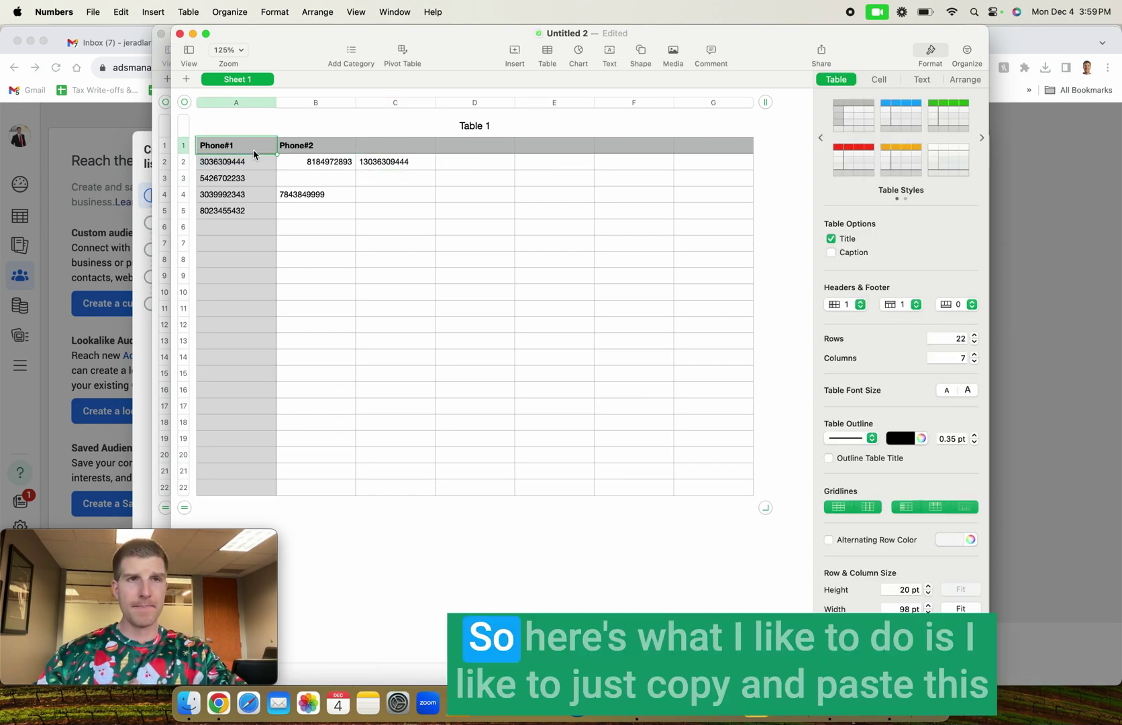
{"action": "key", "text": "shift+Right"}
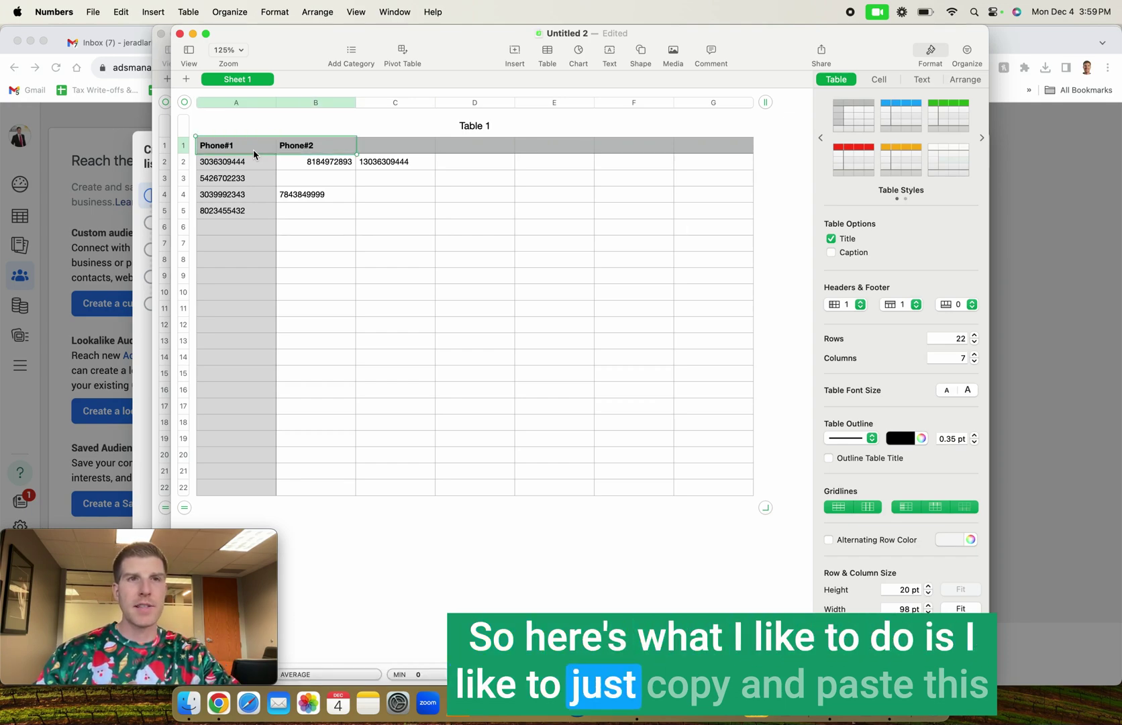
{"action": "key", "text": "super+c"}
{"action": "key", "text": "Right"}
{"action": "key", "text": "Right"}
{"action": "key", "text": "super+v"}
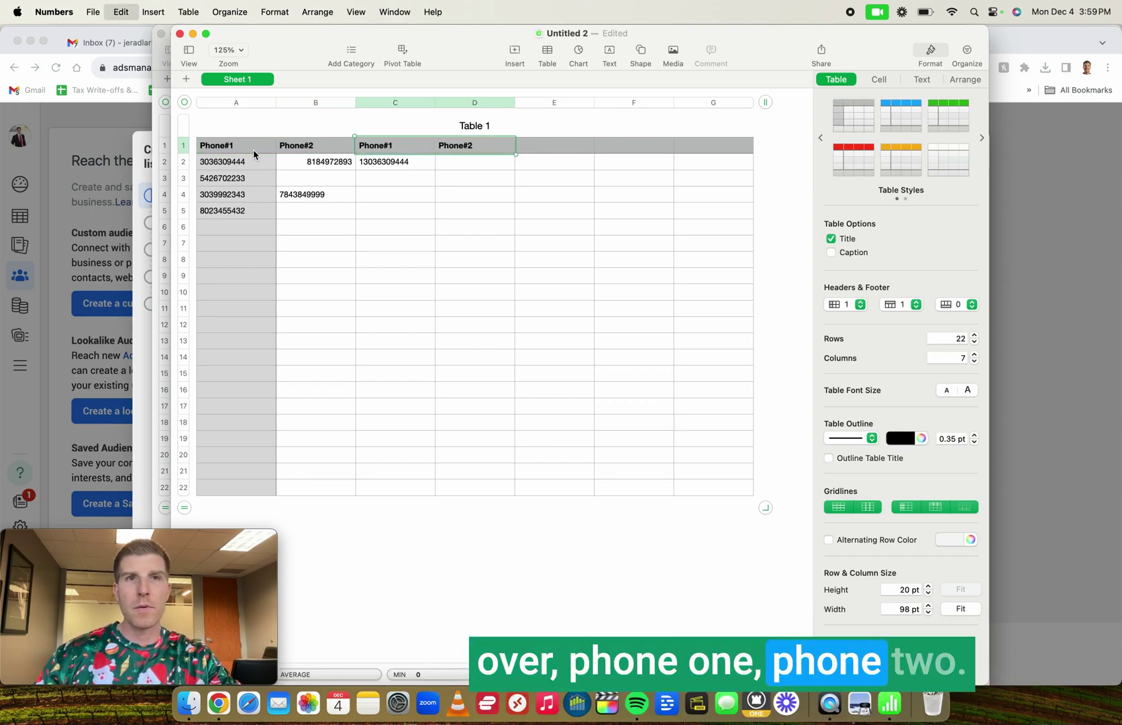
Step: Fill C2's formula down to C5 and check the formula in C4
{"action": "left_click", "coordinate": [370, 190]}
{"action": "left_click", "coordinate": [386, 165]}
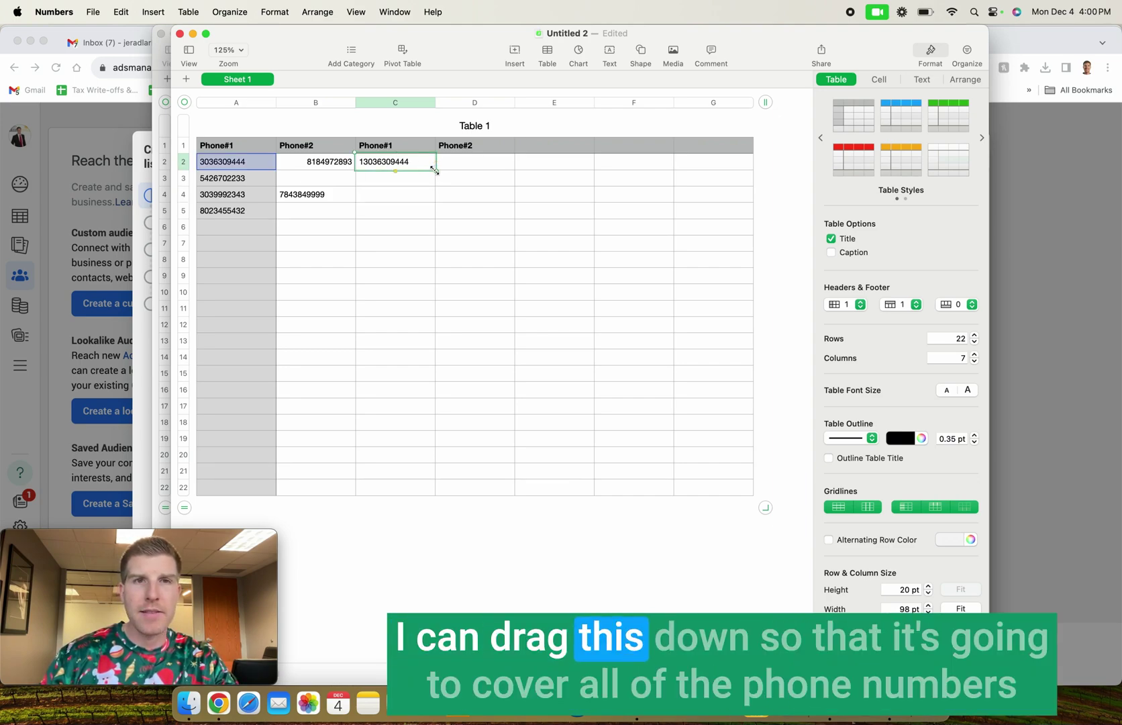
{"action": "left_click_drag", "start_coordinate": [395, 172], "coordinate": [393, 211]}
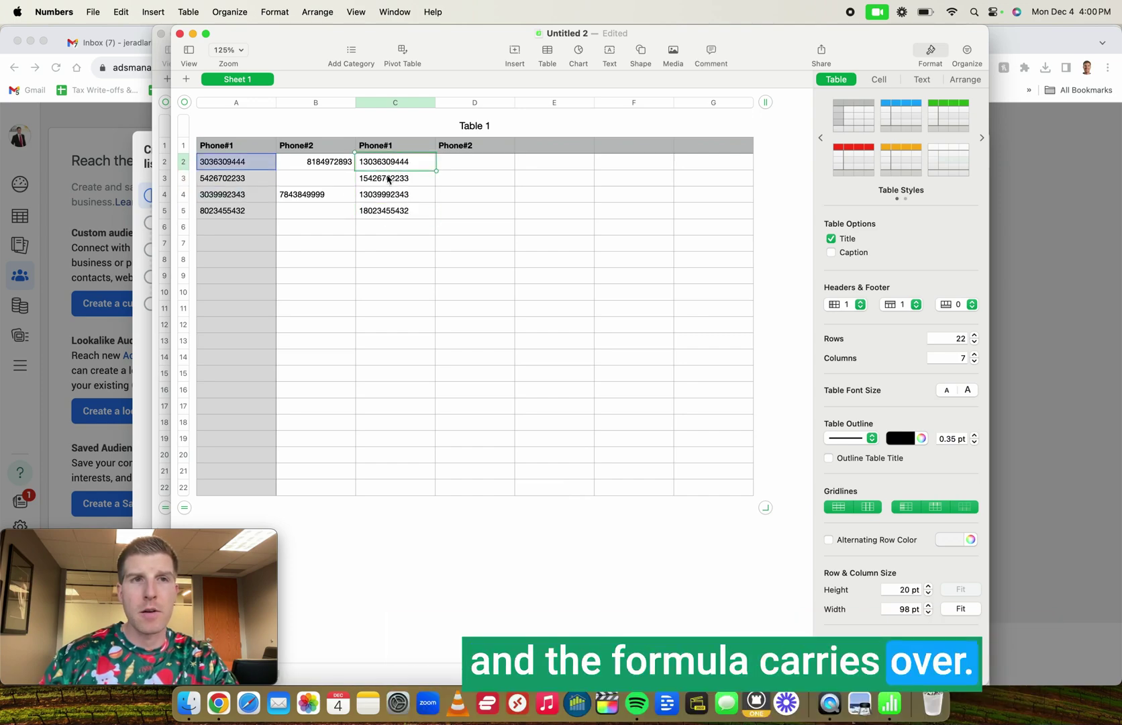
{"action": "left_click", "coordinate": [383, 195]}
{"action": "double_click", "coordinate": [382, 194]}
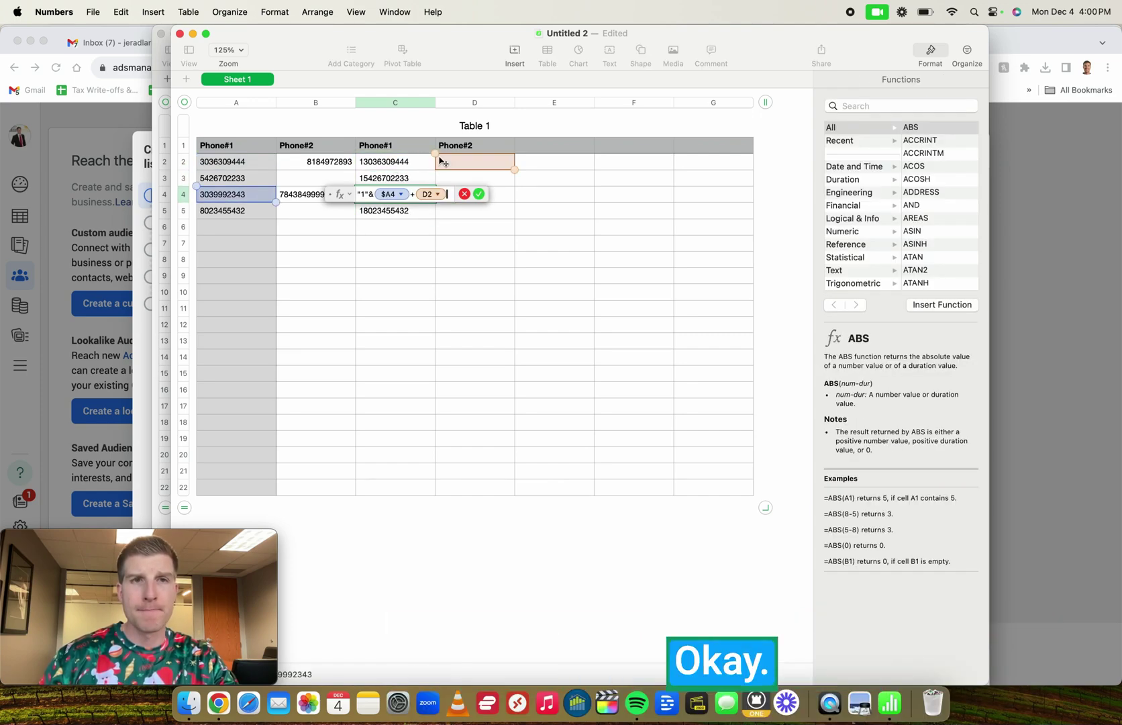
{"action": "key", "text": "Return"}
{"action": "left_click", "coordinate": [413, 161]}
Step: Enter the formula ="1"&B2 in cell D2
{"action": "key", "text": "Right"}
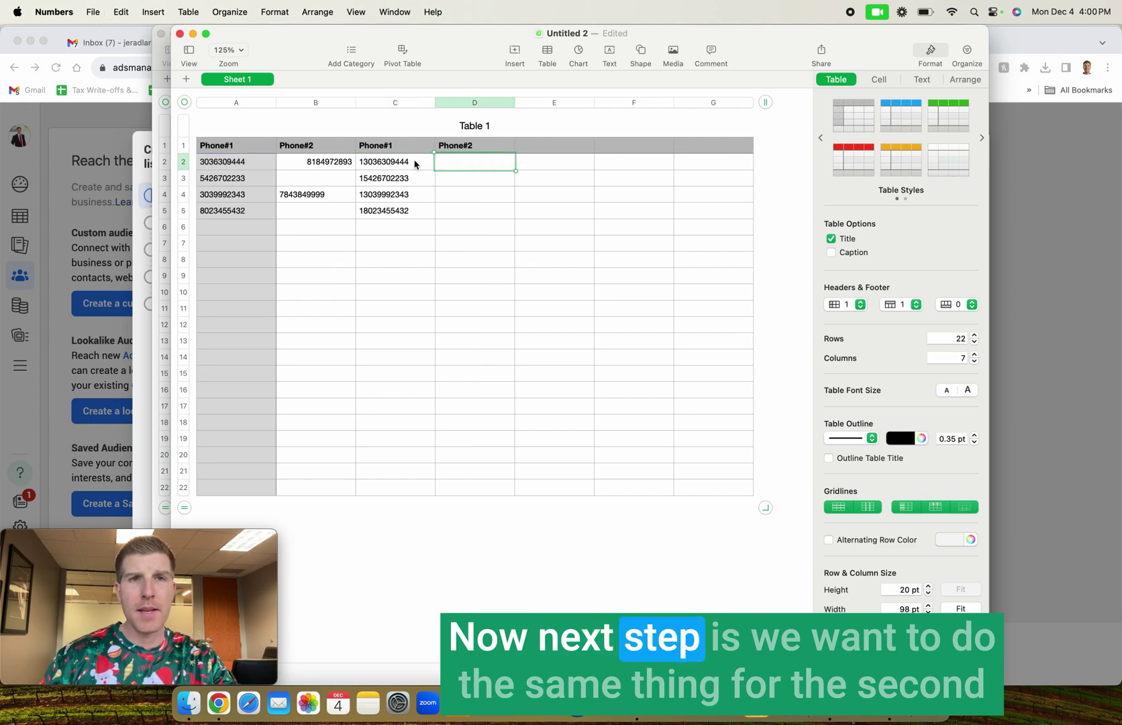
{"action": "key", "text": "="}
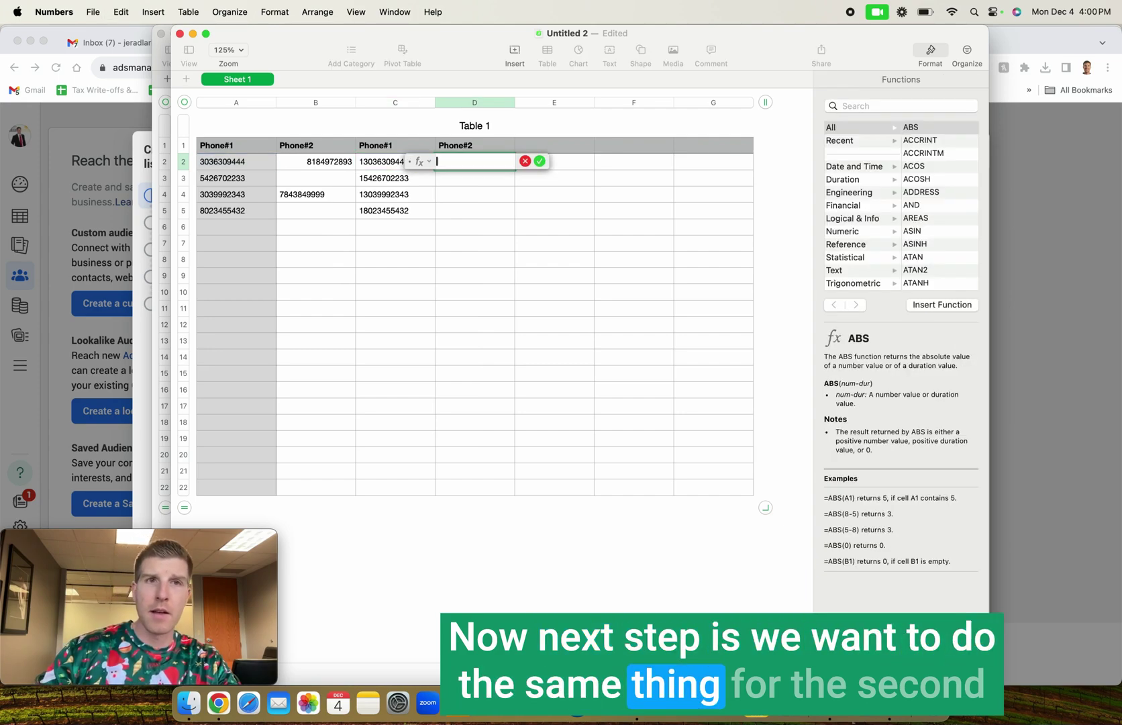
{"action": "type", "text": "\"1\""}
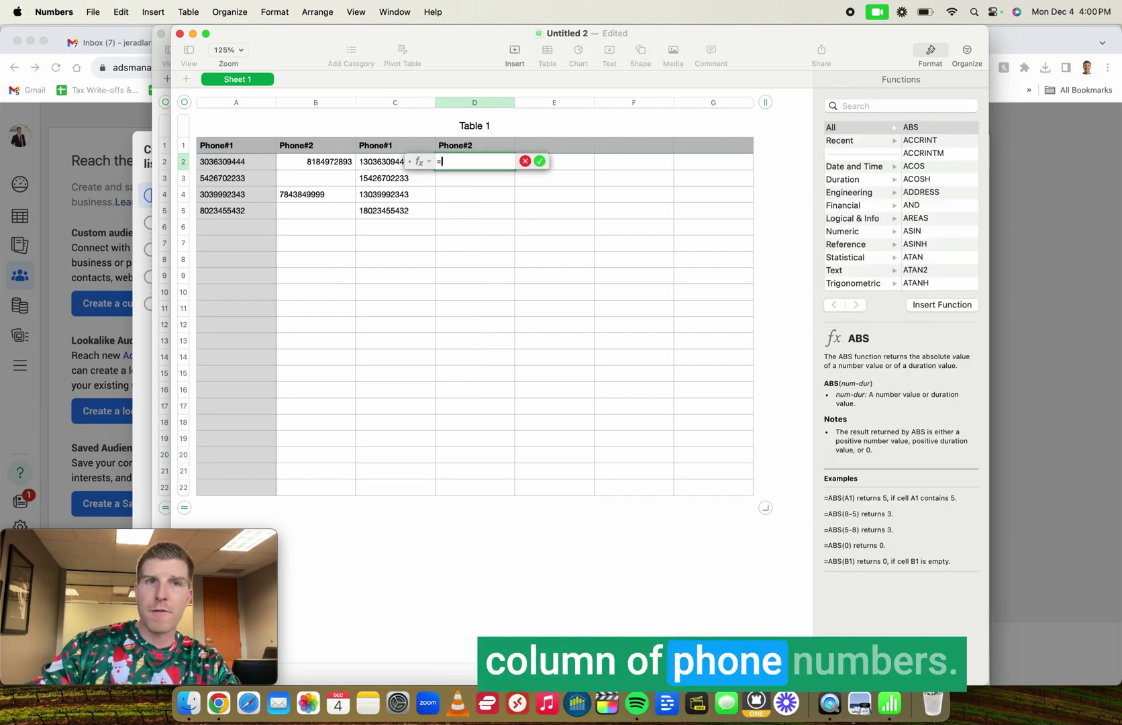
{"action": "type", "text": "&"}
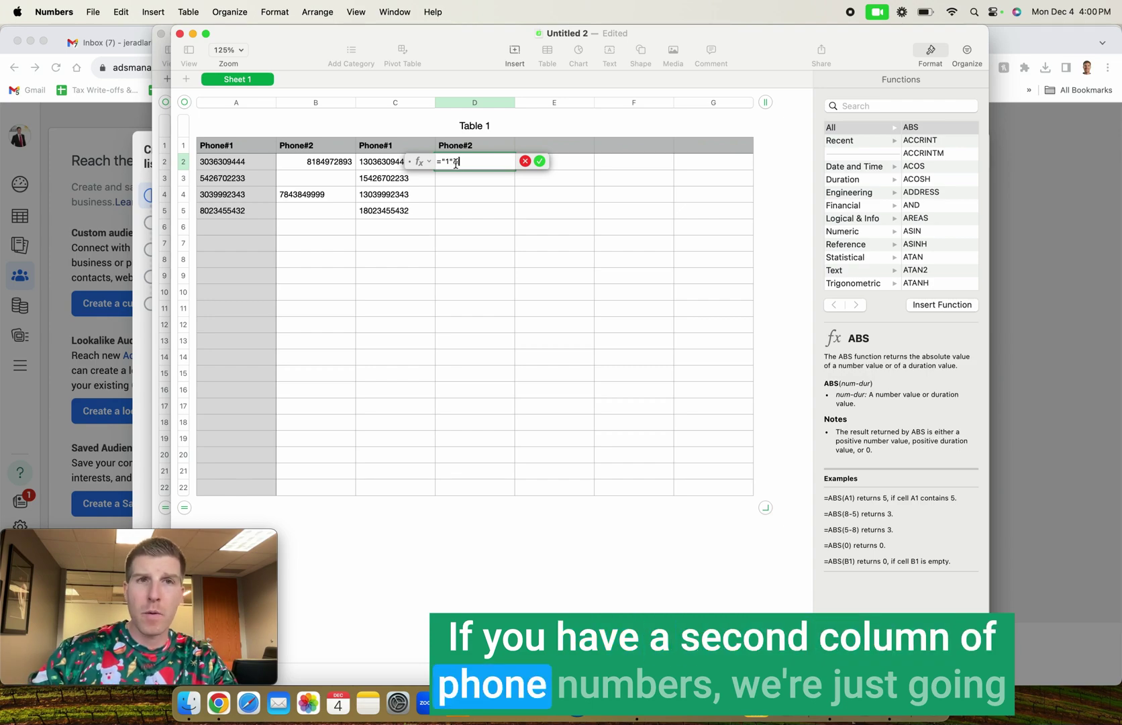
{"action": "left_click", "coordinate": [342, 170]}
{"action": "key", "text": "Return"}
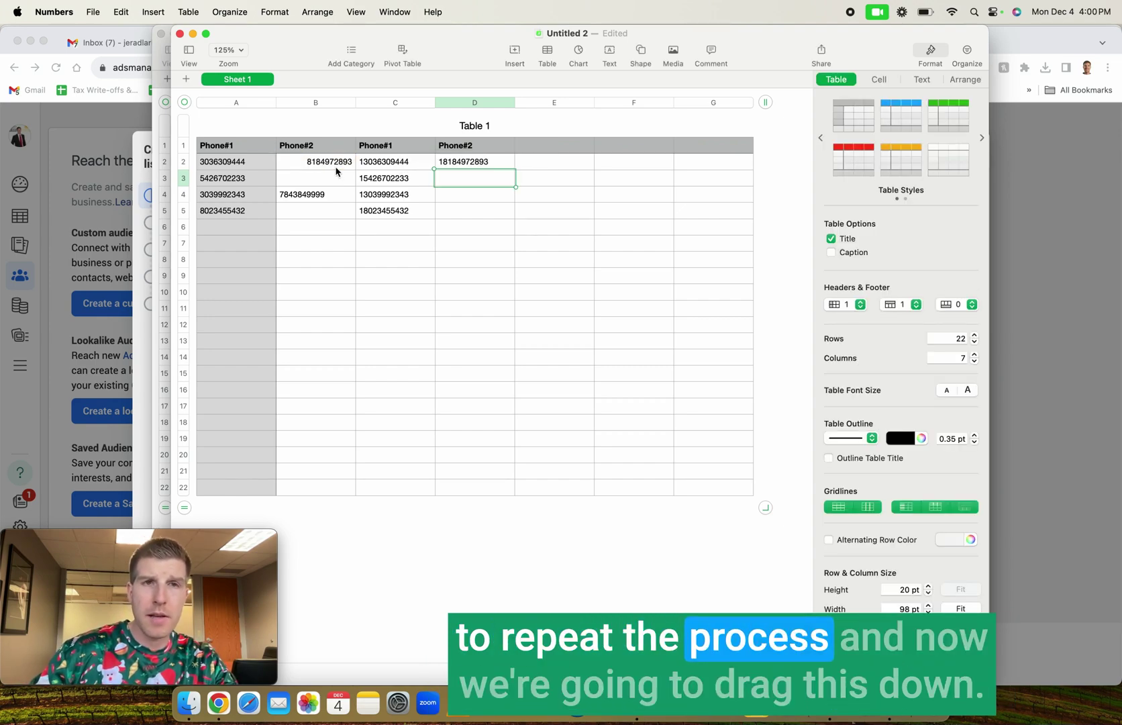
Step: Fill D2's formula down to D5 and check the results in D3, D5 and C4
{"action": "mouse_move", "coordinate": [476, 172]}
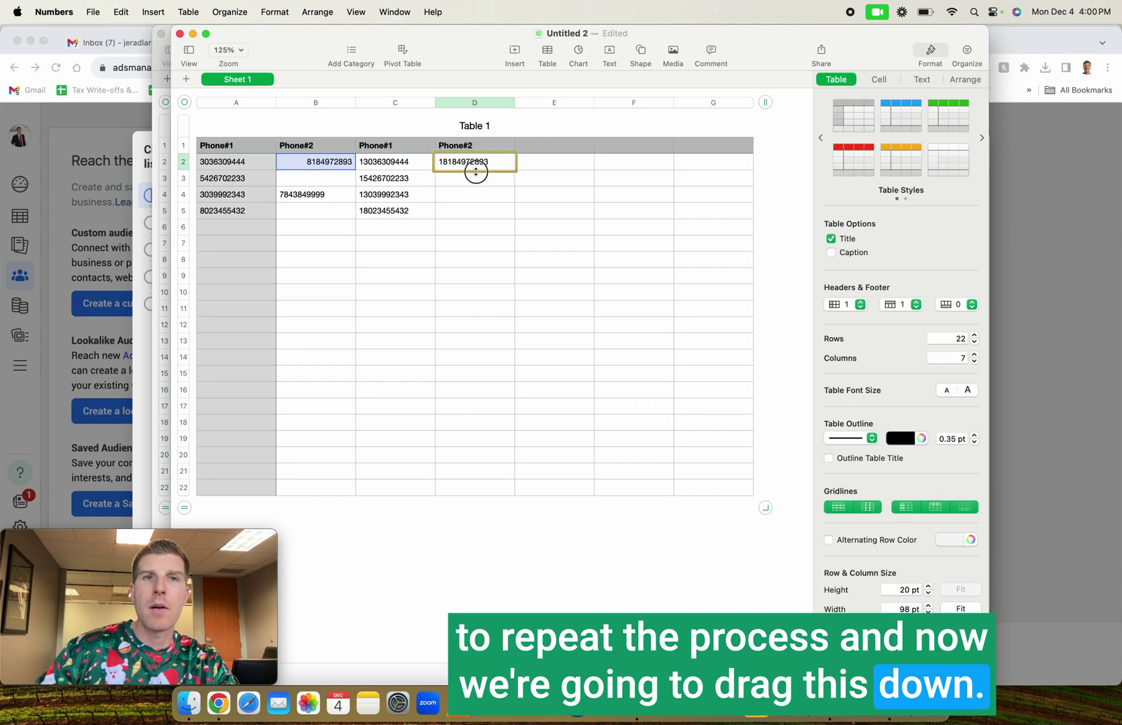
{"action": "left_click_drag", "start_coordinate": [465, 230], "coordinate": [466, 218]}
{"action": "left_click", "coordinate": [469, 305]}
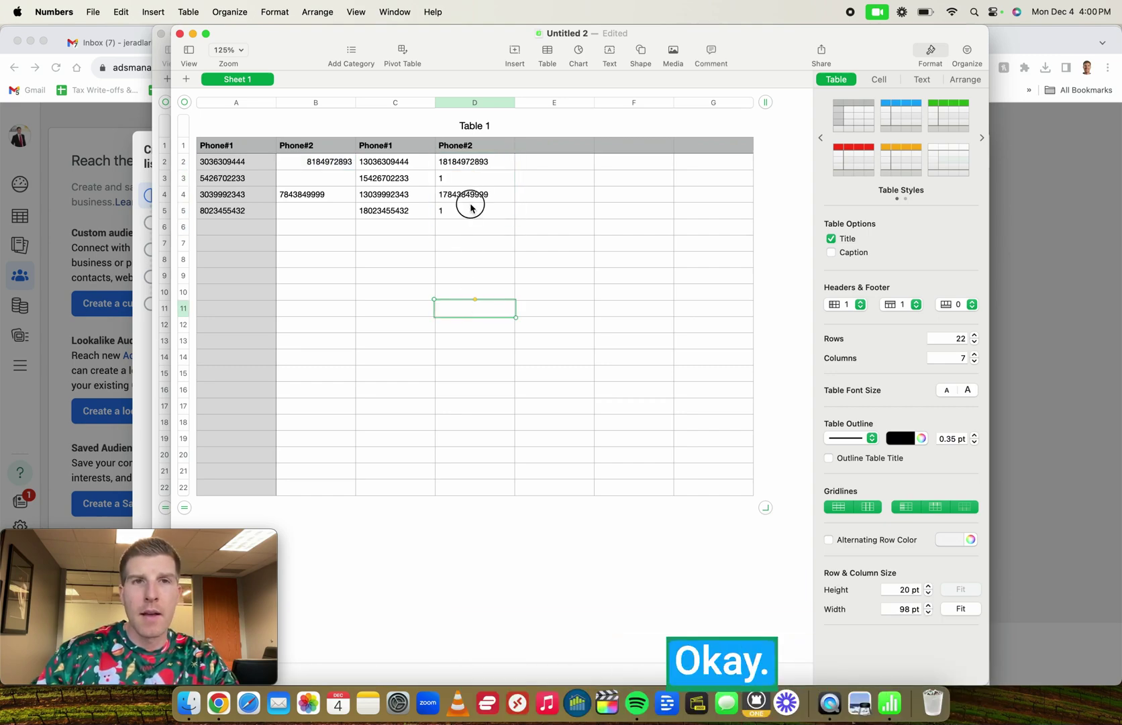
{"action": "left_click", "coordinate": [470, 208]}
{"action": "left_click", "coordinate": [463, 178]}
{"action": "left_click", "coordinate": [461, 272]}
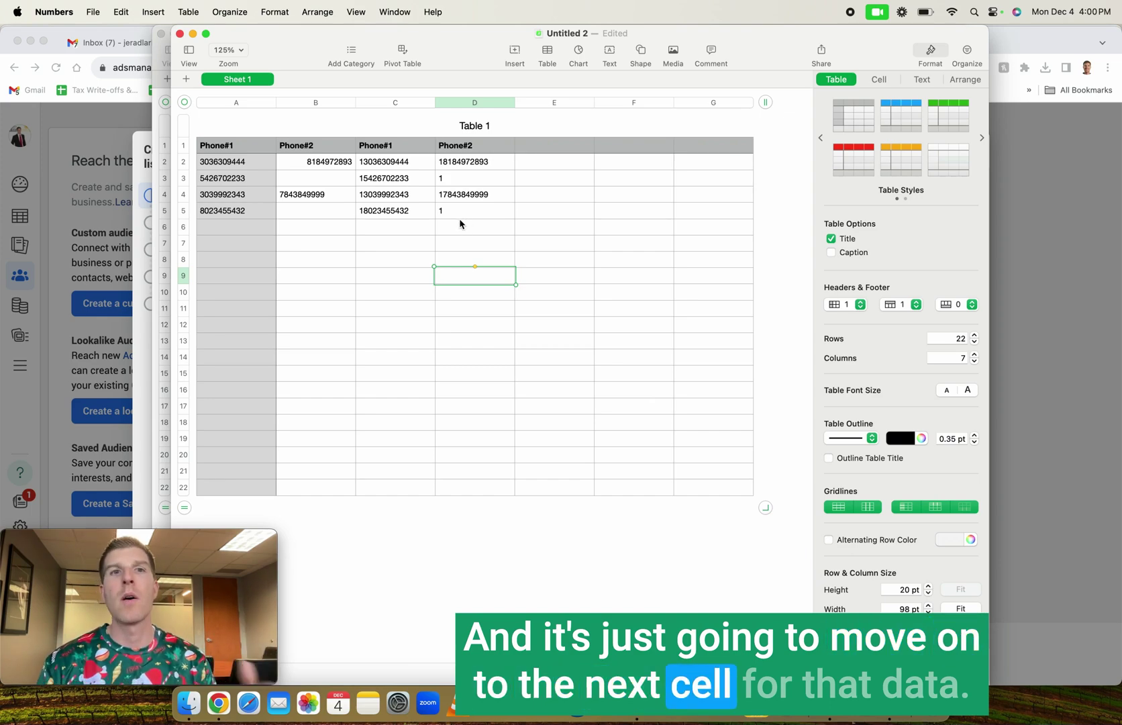
{"action": "left_click", "coordinate": [397, 195]}
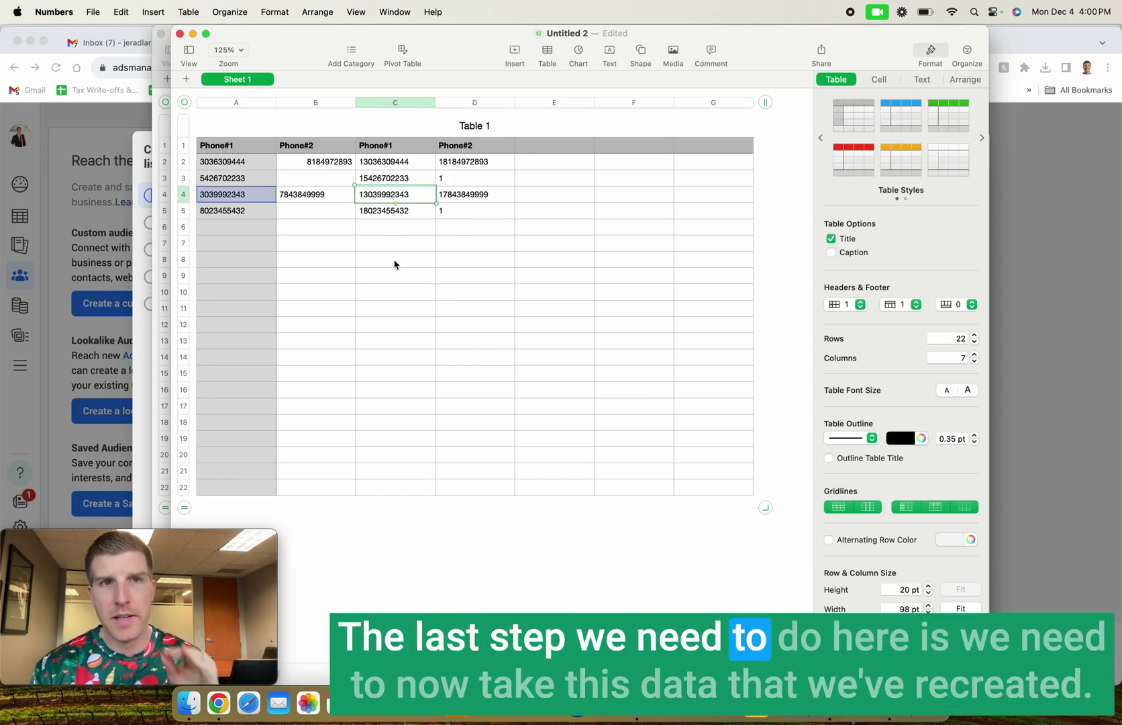
{"action": "left_click", "coordinate": [394, 262]}
Step: Copy columns C–D and paste back formula results found via the Help search 'paste'
{"action": "left_click", "coordinate": [381, 162]}
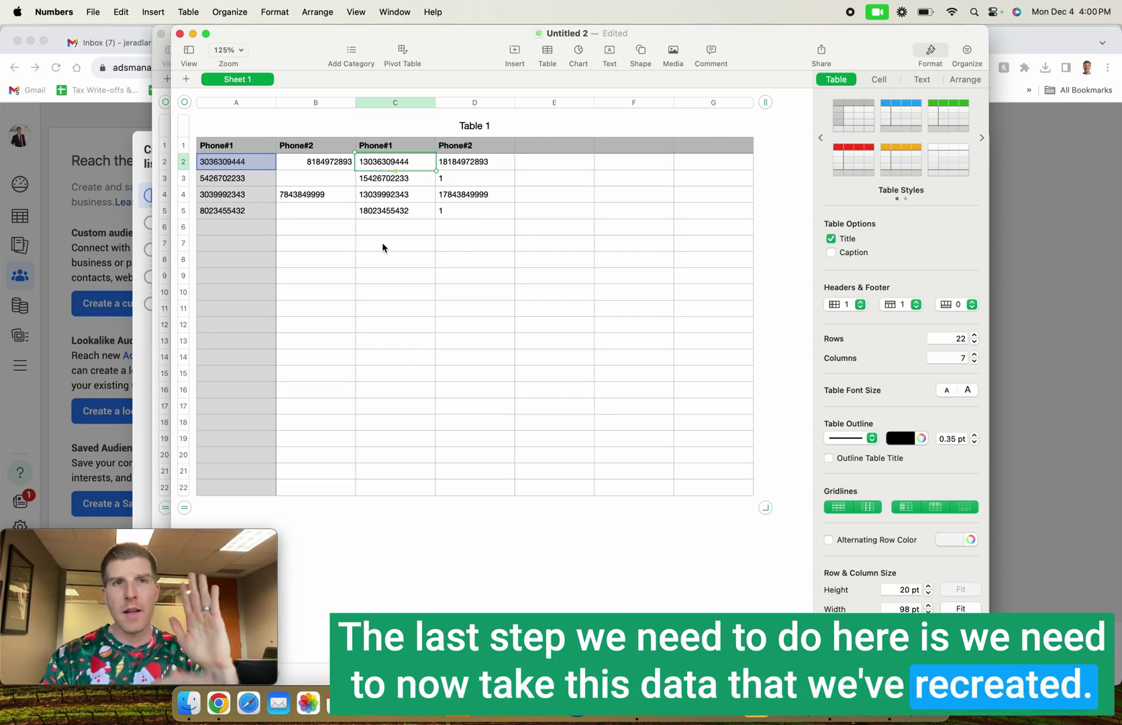
{"action": "left_click", "coordinate": [387, 104]}
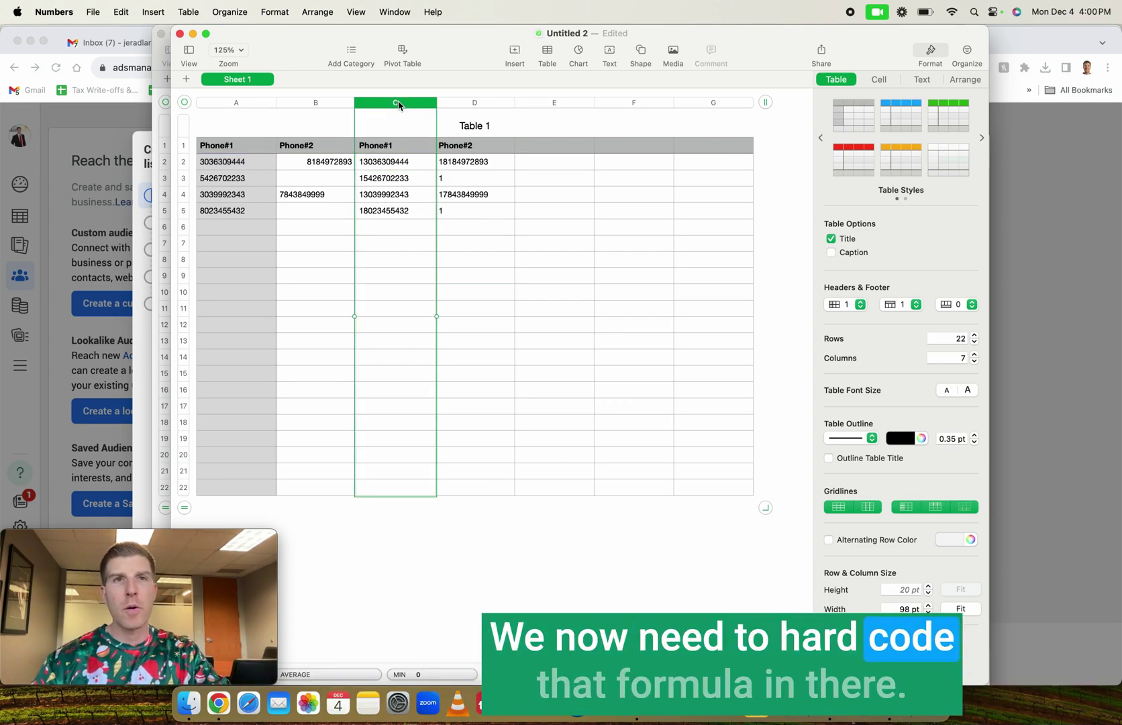
{"action": "left_click", "coordinate": [473, 101], "text": "shift"}
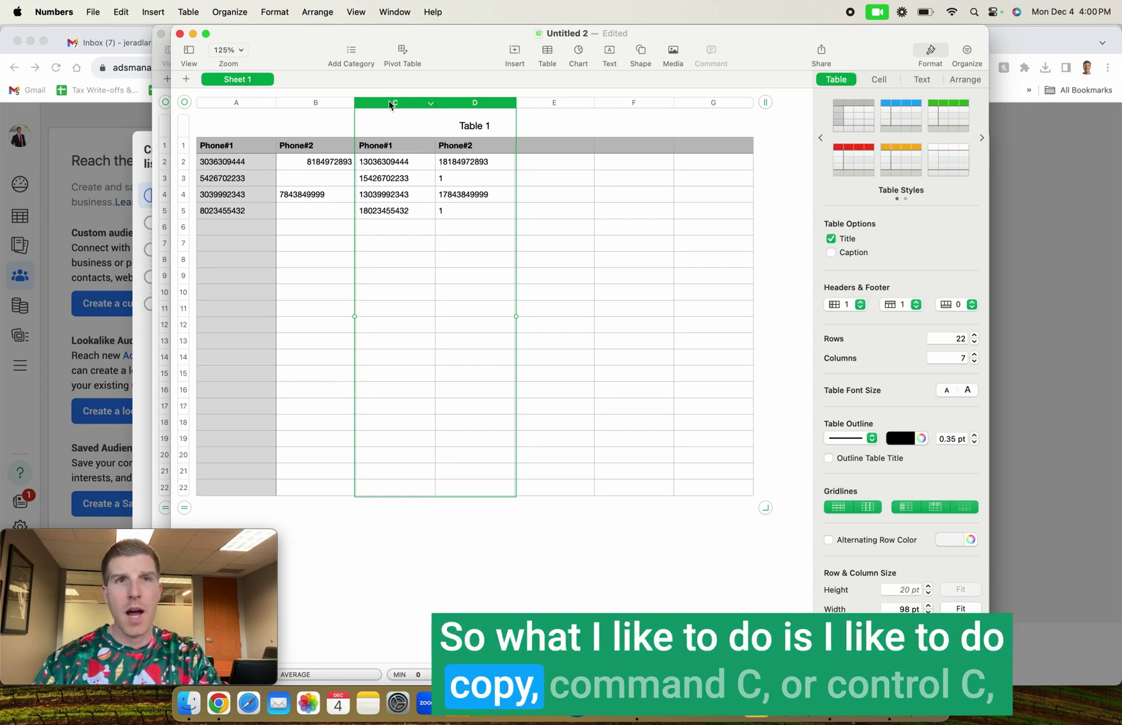
{"action": "right_click", "coordinate": [396, 104]}
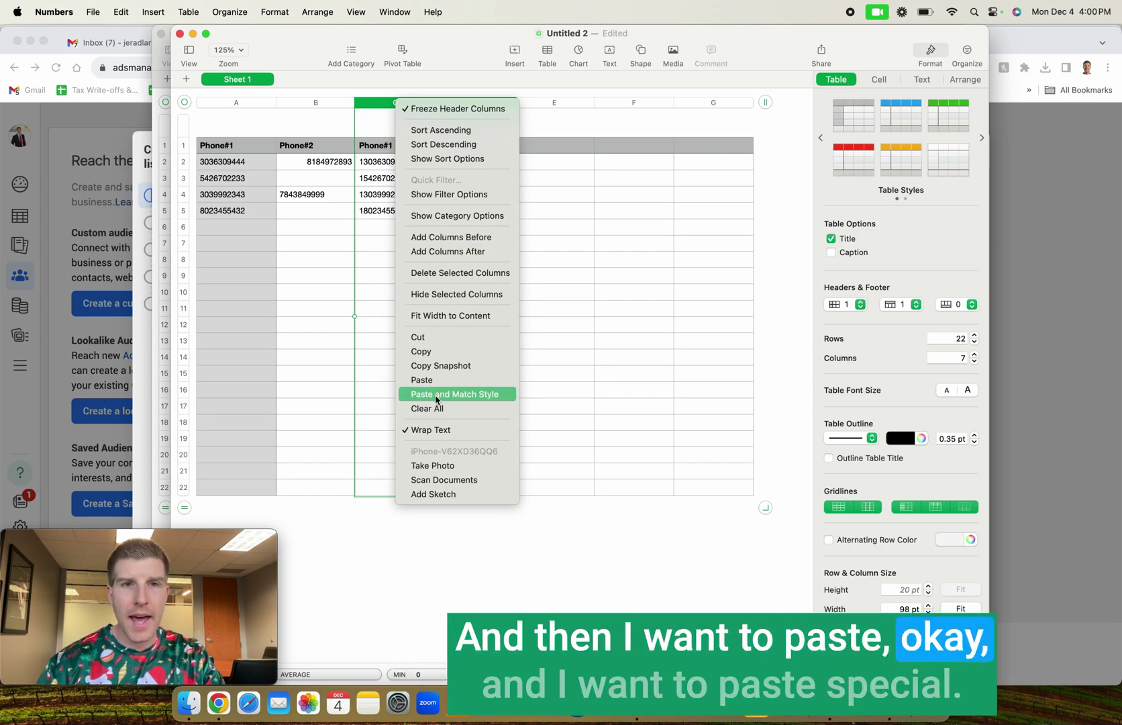
{"action": "left_click", "coordinate": [372, 124]}
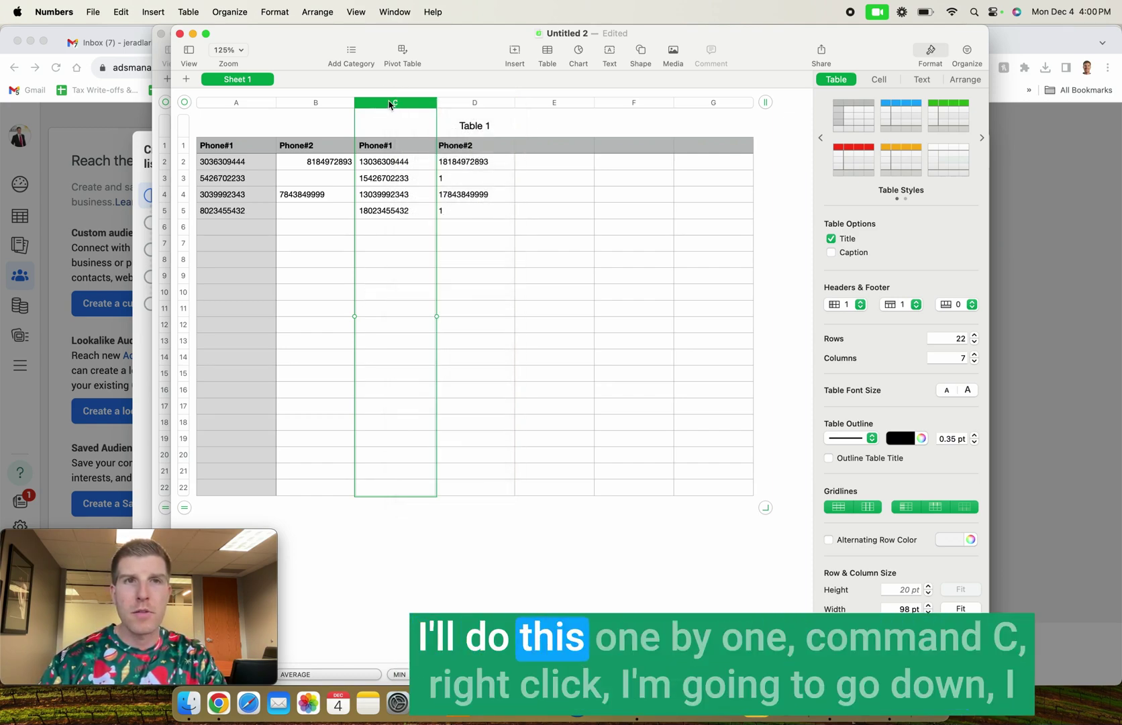
{"action": "key", "text": "super+c"}
{"action": "right_click", "coordinate": [390, 104]}
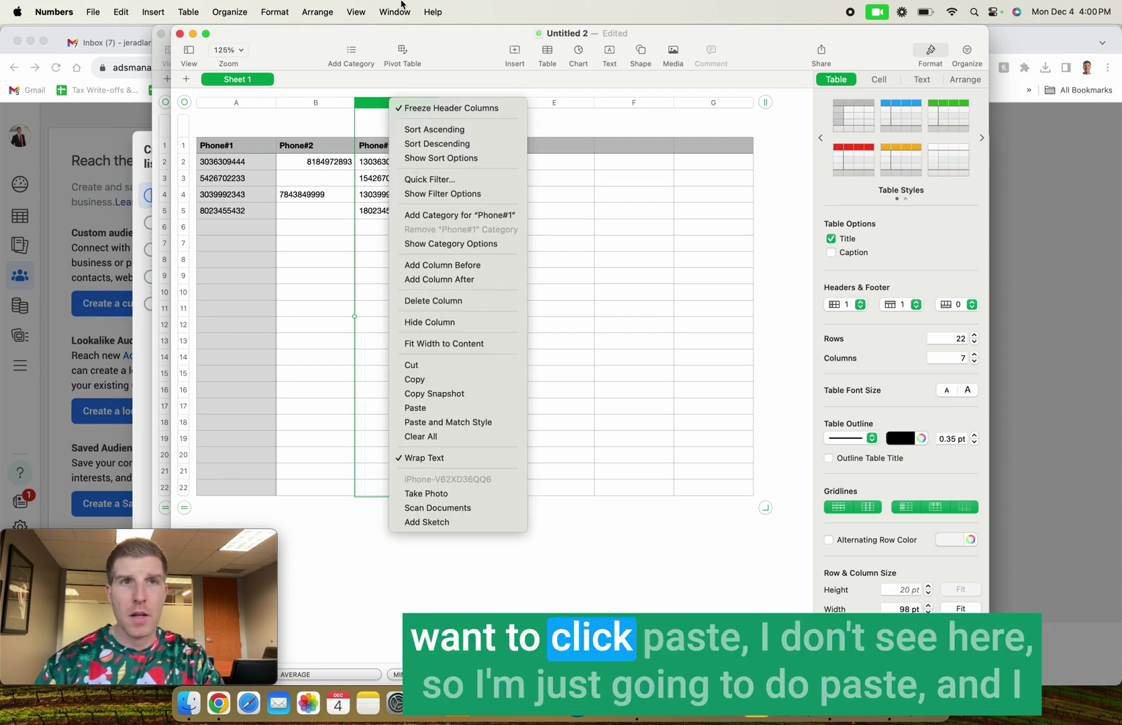
{"action": "left_click", "coordinate": [438, 3]}
{"action": "left_click", "coordinate": [432, 9]}
{"action": "type", "text": "paste"}
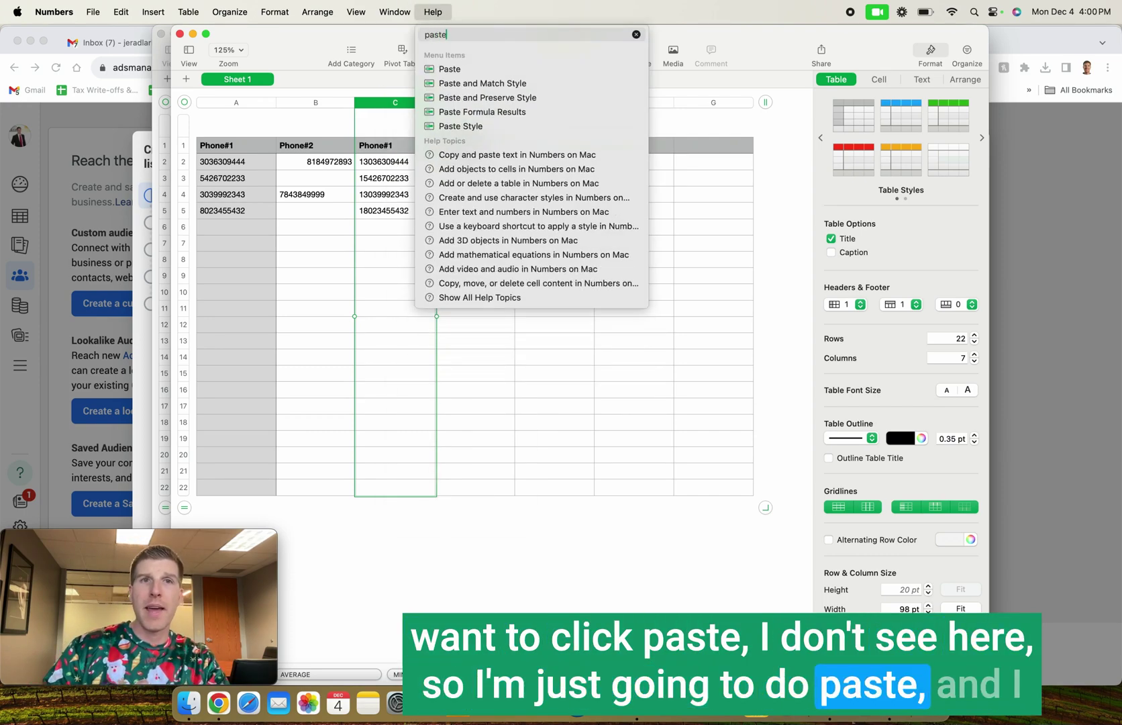
{"action": "key", "text": "Down"}
{"action": "key", "text": "Down"}
{"action": "key", "text": "Down"}
{"action": "key", "text": "Return"}
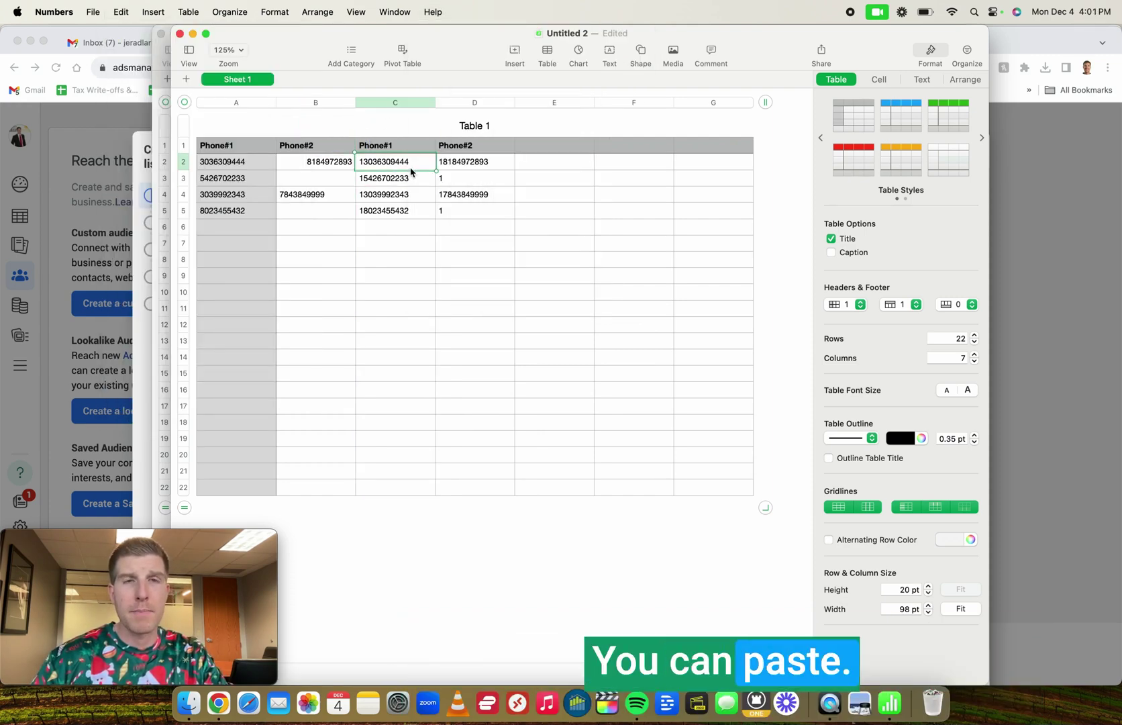
Step: Paste column D's formula results as fixed values, then reselect columns C and D
{"action": "left_click", "coordinate": [500, 101]}
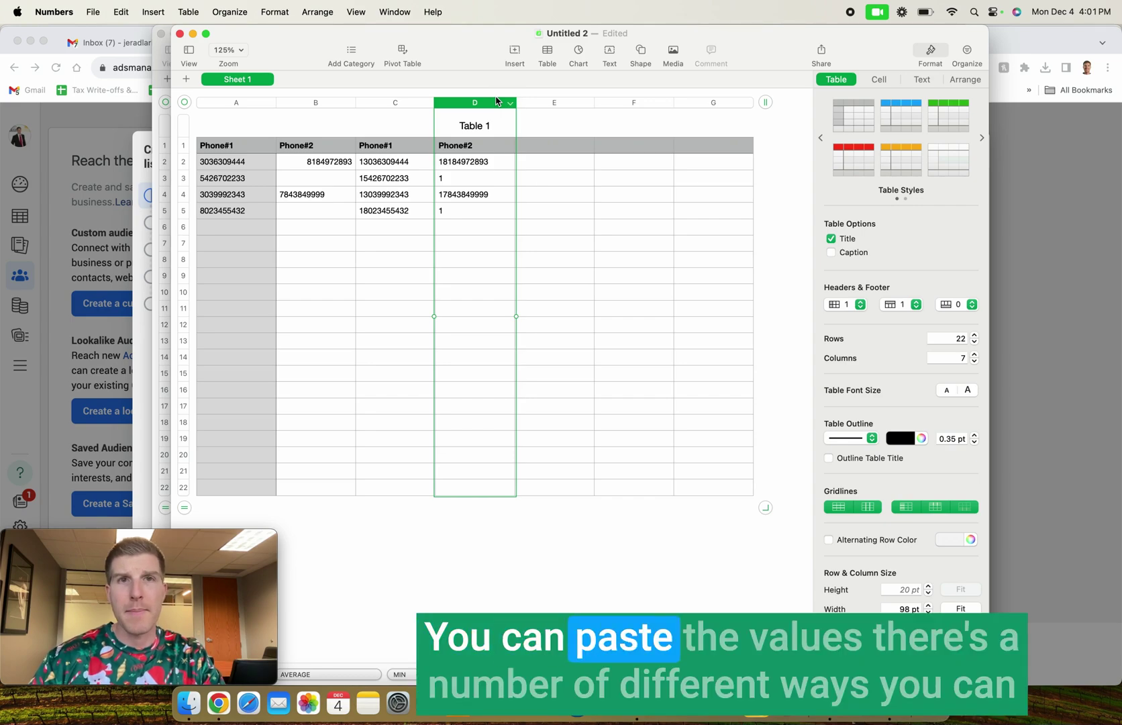
{"action": "left_click", "coordinate": [443, 7]}
{"action": "type", "text": "pa"}
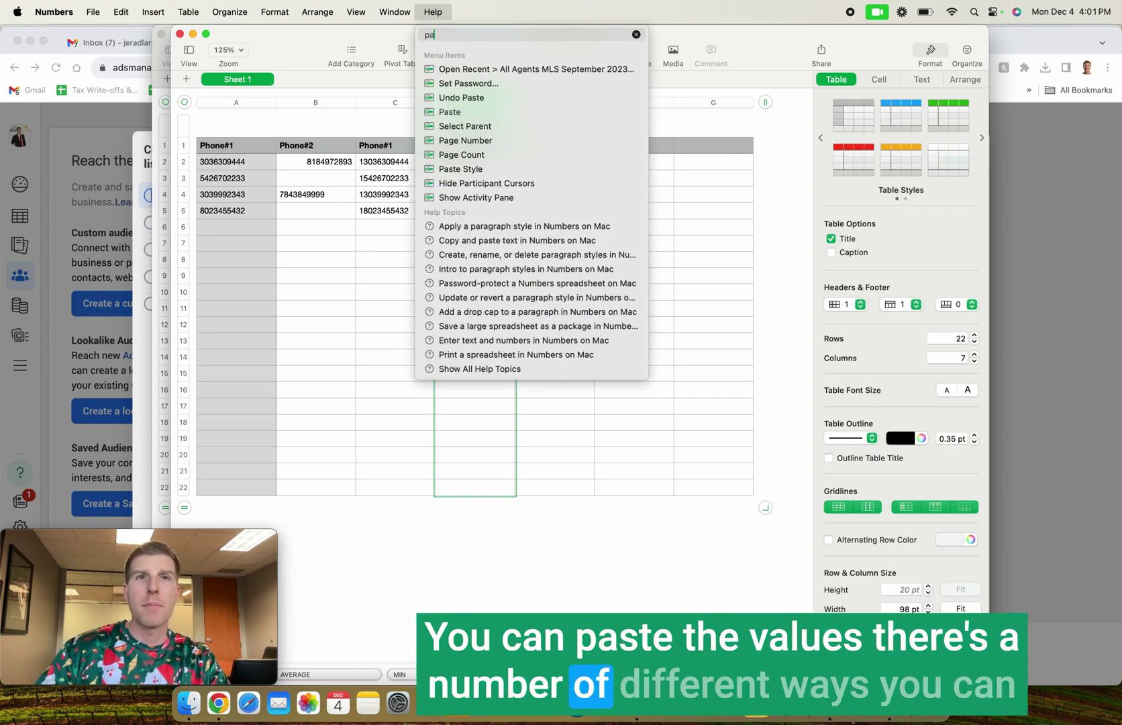
{"action": "type", "text": "ste"}
{"action": "key", "text": "Down"}
{"action": "key", "text": "Down"}
{"action": "key", "text": "Down"}
{"action": "key", "text": "Down"}
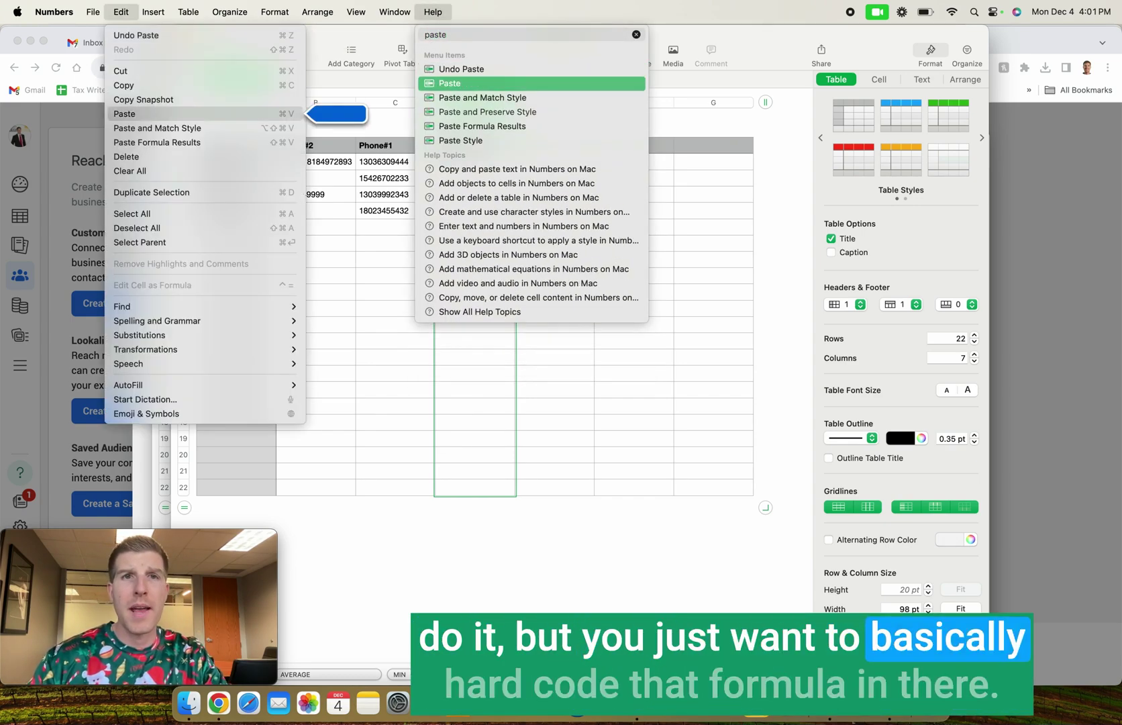
{"action": "key", "text": "Down"}
{"action": "key", "text": "Return"}
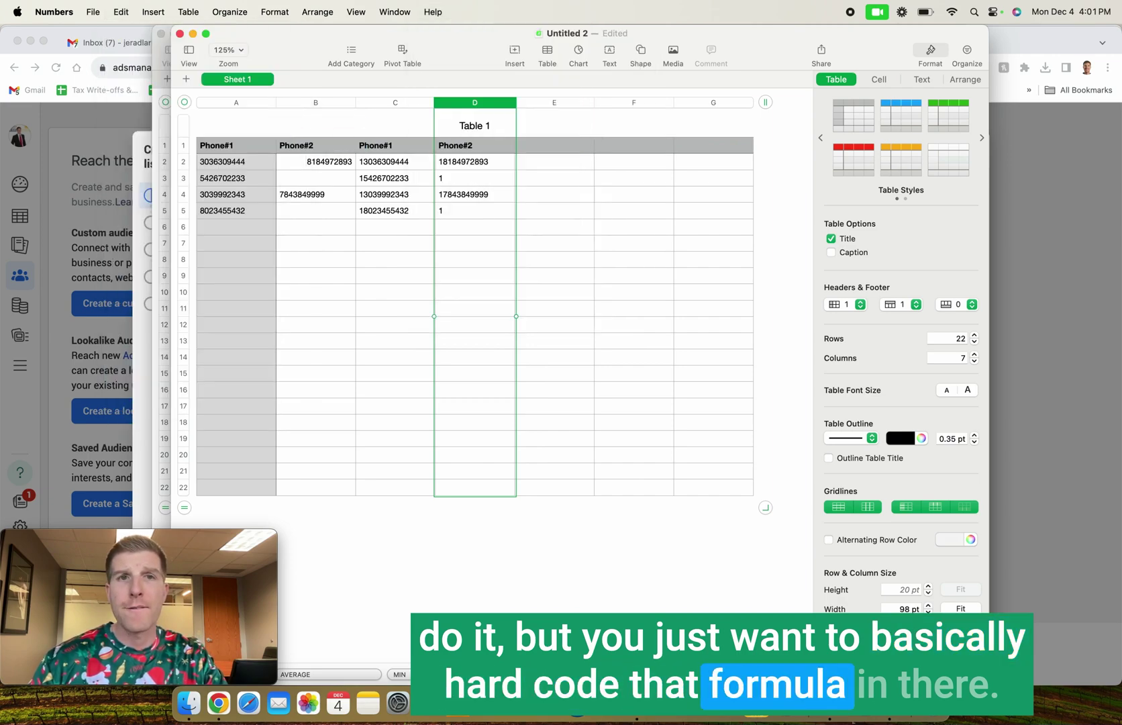
{"action": "left_click", "coordinate": [462, 194]}
{"action": "key", "text": "Left"}
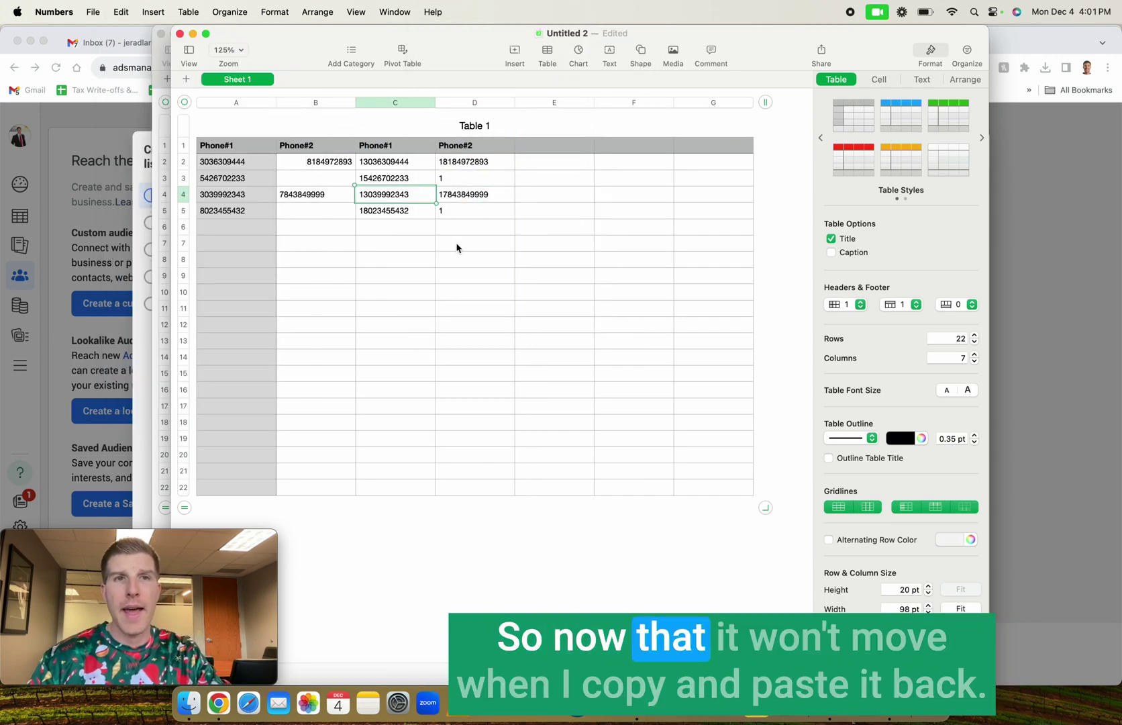
{"action": "left_click", "coordinate": [375, 101]}
{"action": "left_click", "coordinate": [474, 104], "text": "shift"}
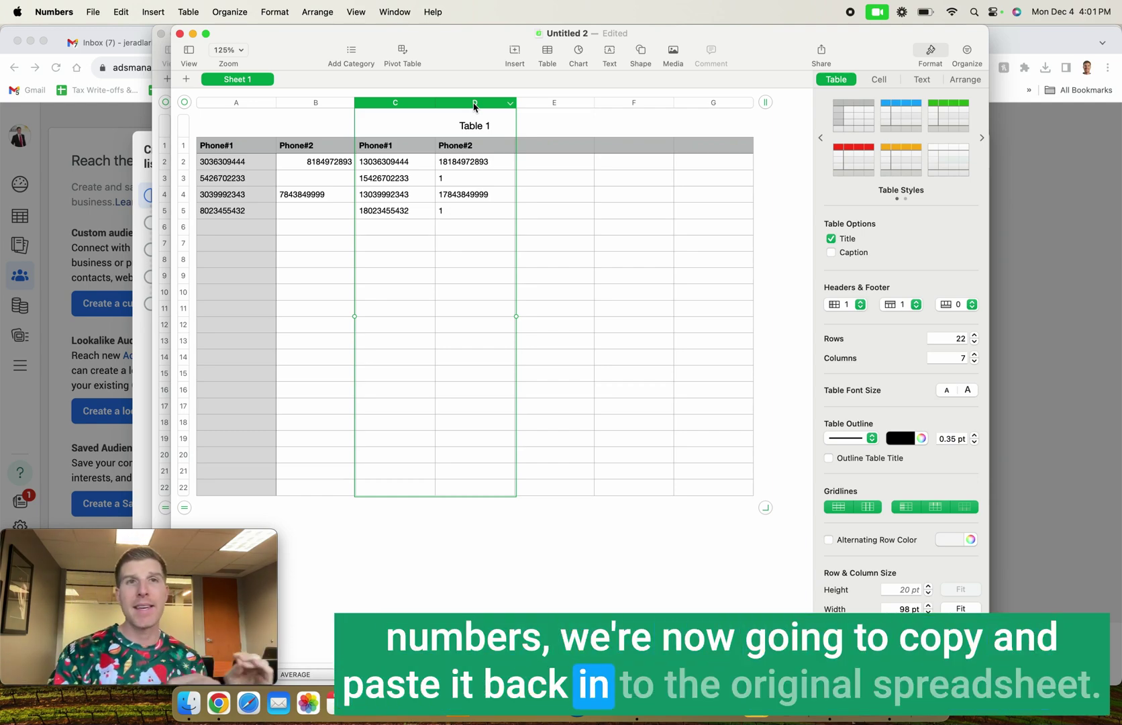
Step: Paste the cleaned numbers over columns D–E, Phone # 1 and Phone # 2, in the original list
{"action": "left_click_drag", "start_coordinate": [470, 29], "coordinate": [657, 198]}
{"action": "left_click", "coordinate": [285, 295]}
{"action": "left_click", "coordinate": [522, 276]}
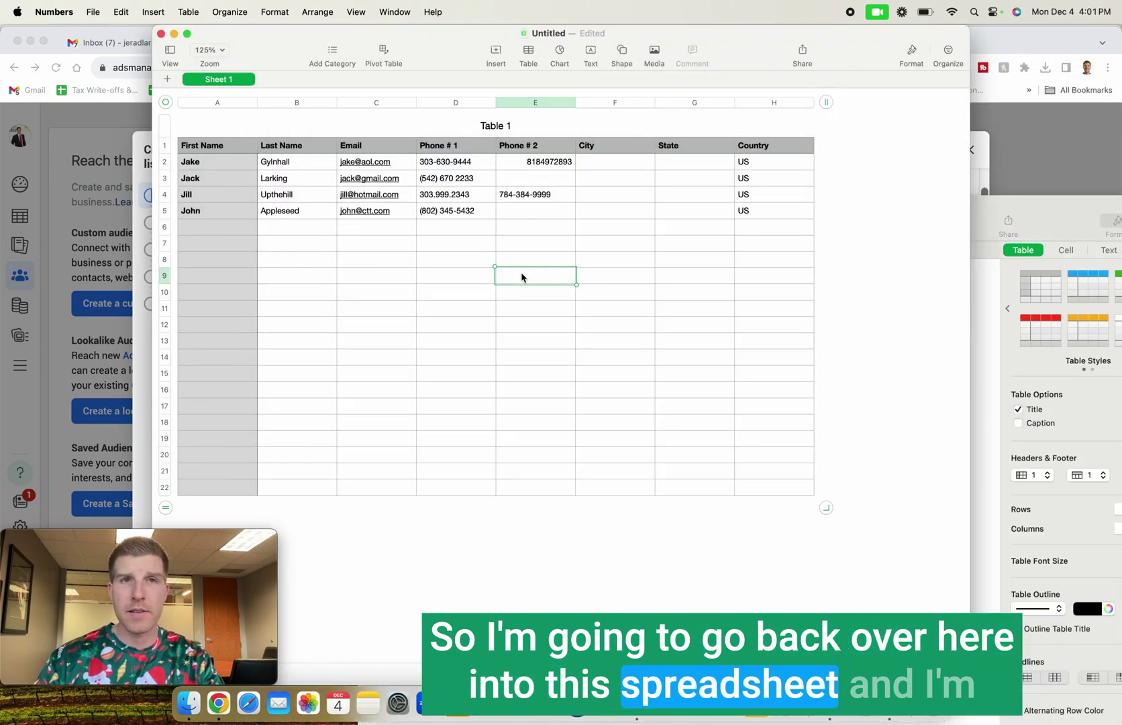
{"action": "left_click", "coordinate": [453, 102]}
{"action": "left_click", "coordinate": [522, 105], "text": "shift"}
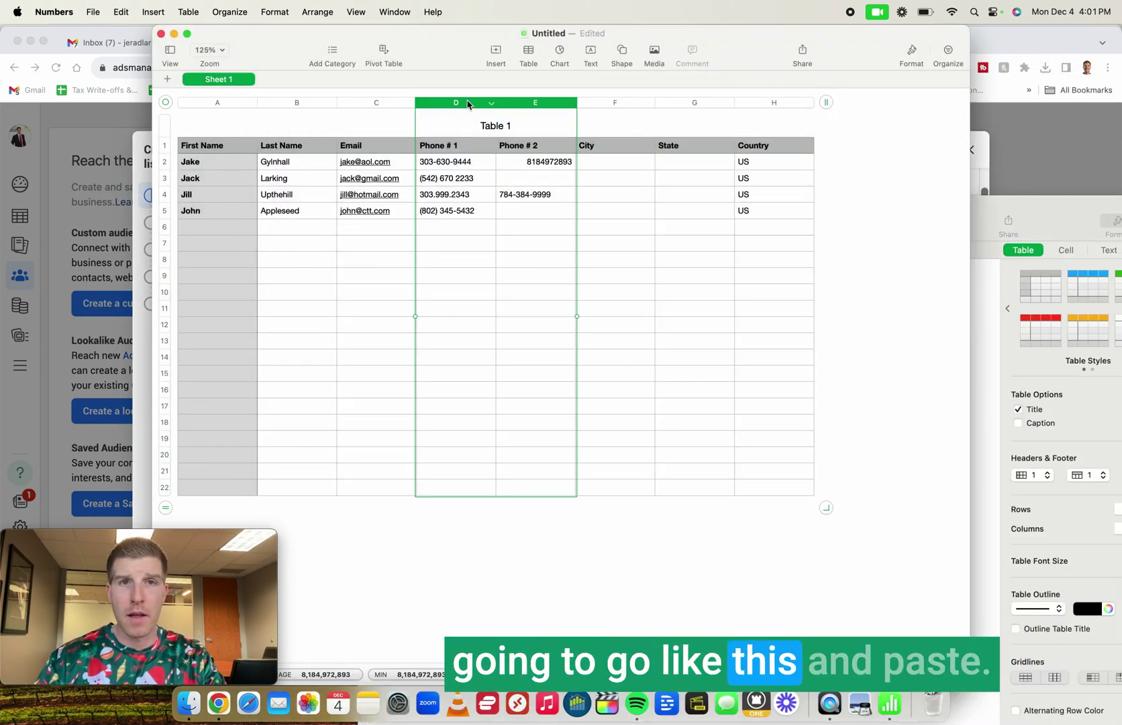
{"action": "key", "text": "super+v"}
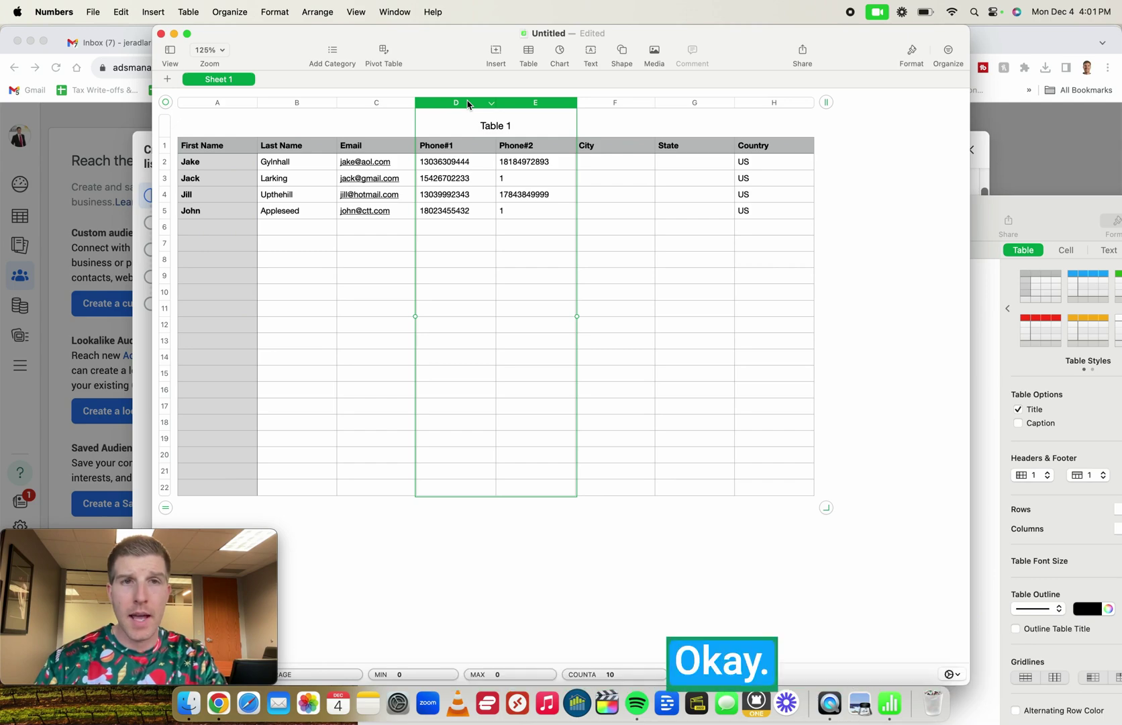
{"action": "key", "text": "super+z"}
{"action": "key", "text": "super+v"}
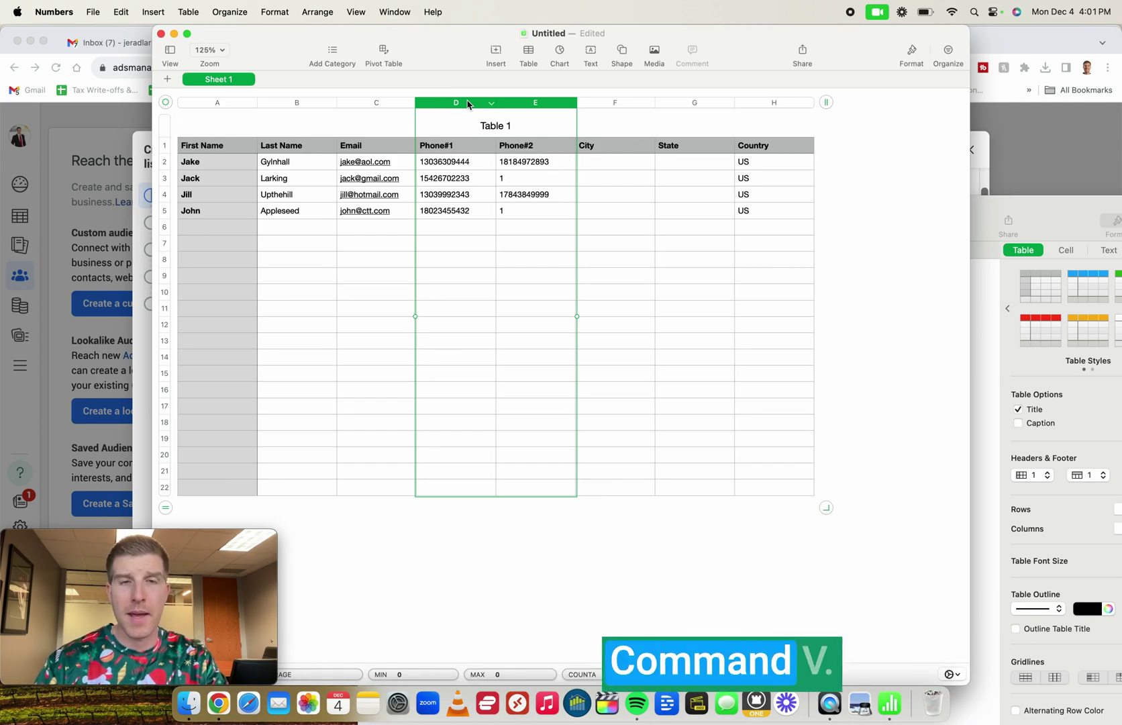
{"action": "left_click", "coordinate": [591, 216]}
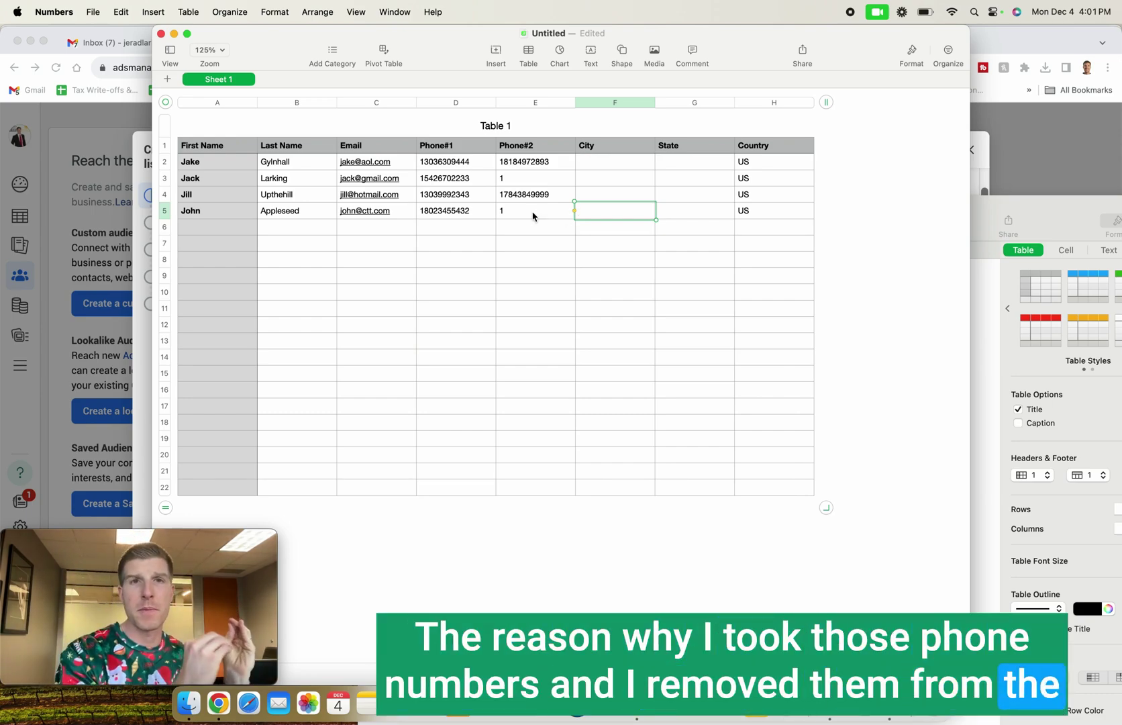
{"action": "left_click", "coordinate": [533, 216]}
{"action": "key", "text": "super+f"}
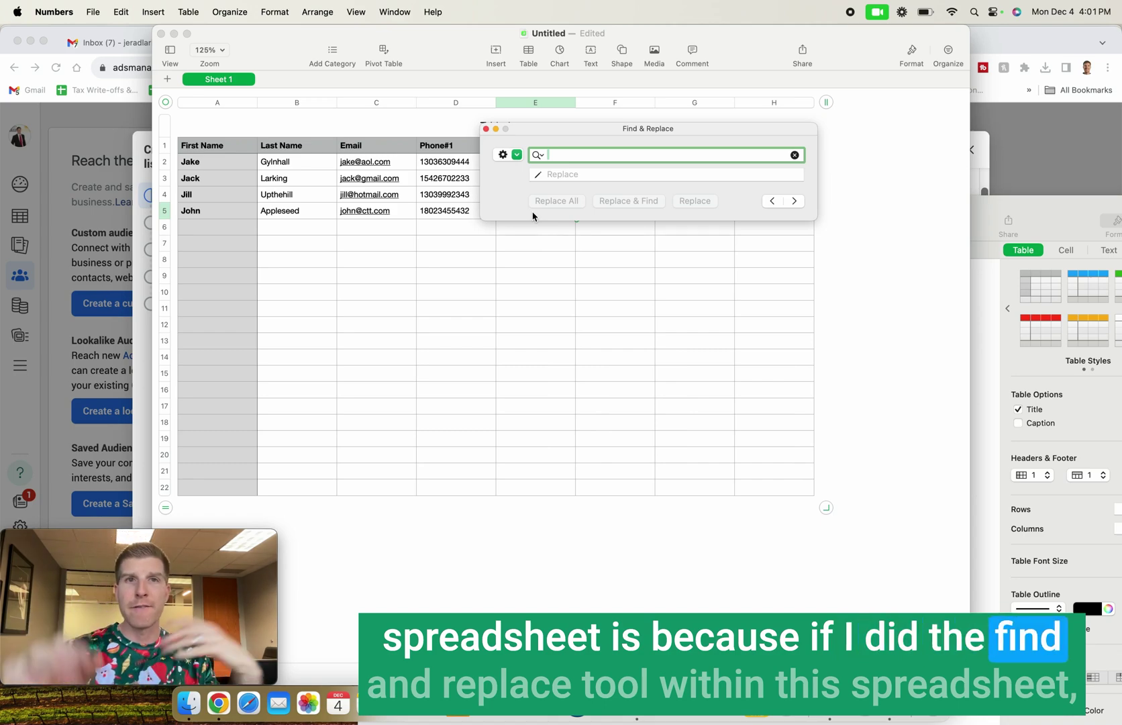
{"action": "left_click_drag", "start_coordinate": [533, 135], "coordinate": [625, 137]}
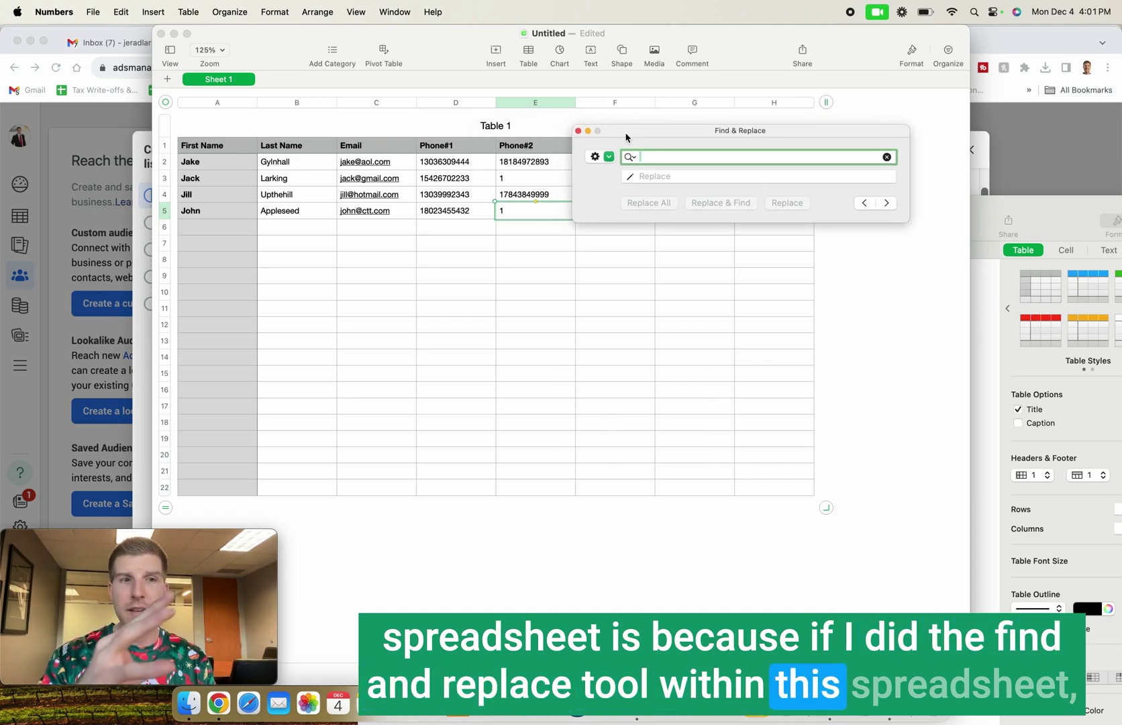
{"action": "left_click", "coordinate": [628, 139]}
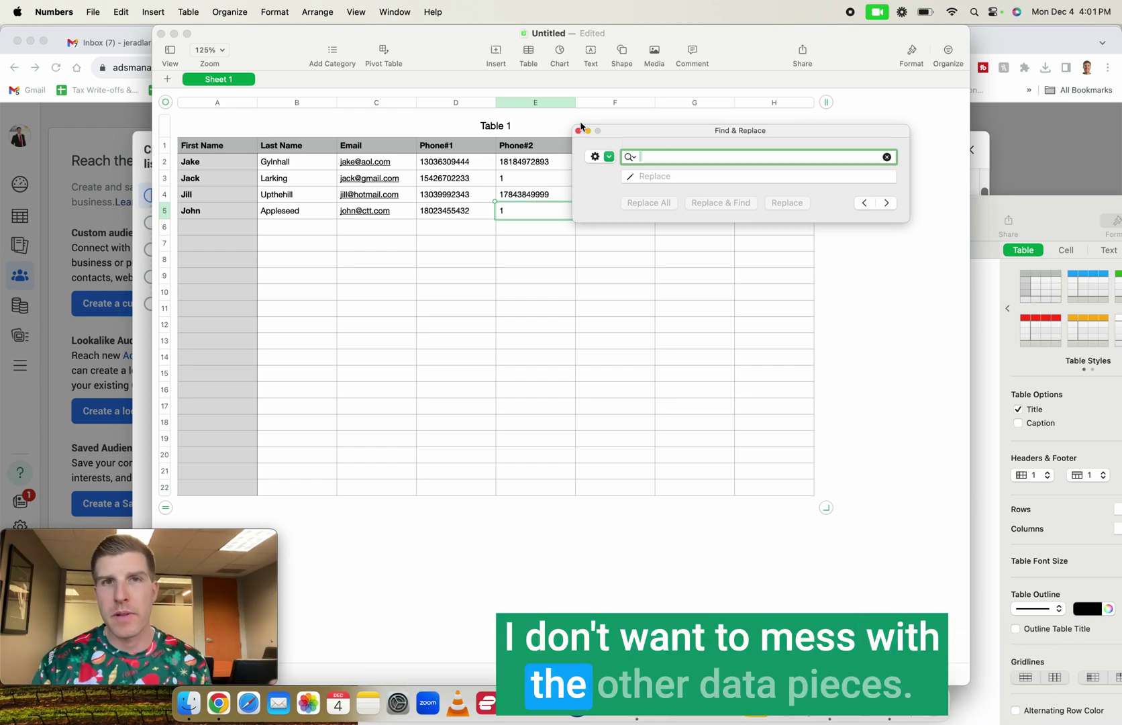
{"action": "left_click", "coordinate": [577, 132]}
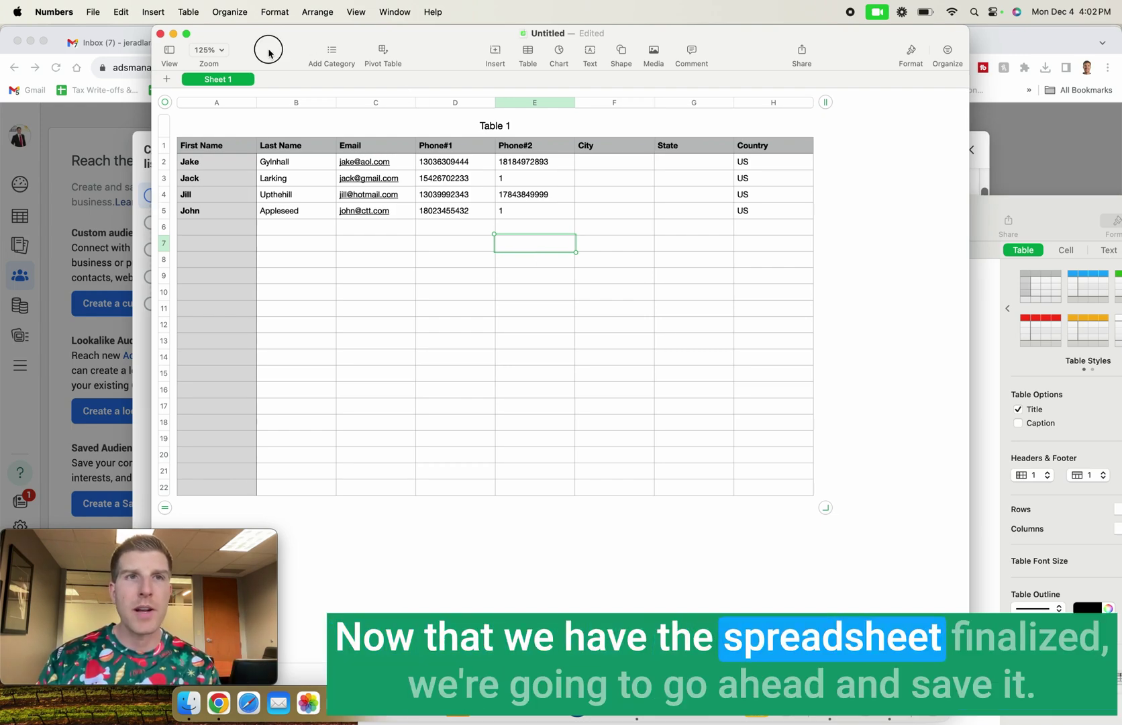
Step: Export the finished customer spreadsheet to CSV on the Desktop, then move the Numbers window aside
{"action": "left_click_drag", "start_coordinate": [263, 45], "coordinate": [256, 45]}
{"action": "left_click", "coordinate": [92, 12]}
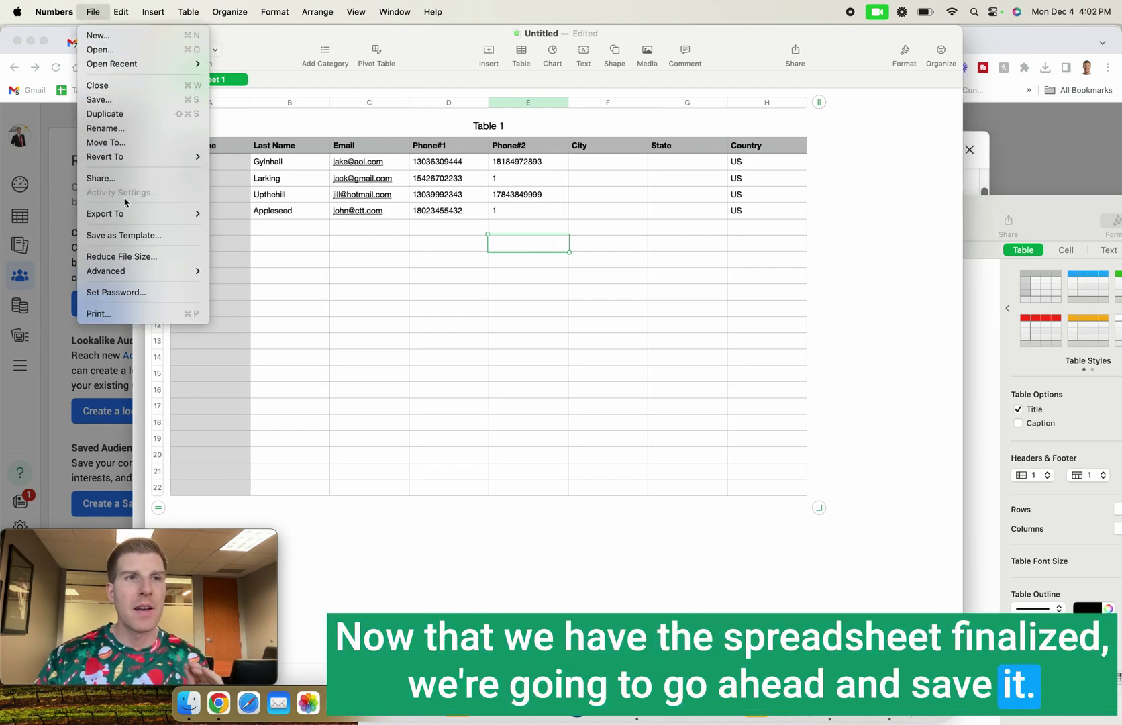
{"action": "mouse_move", "coordinate": [150, 215]}
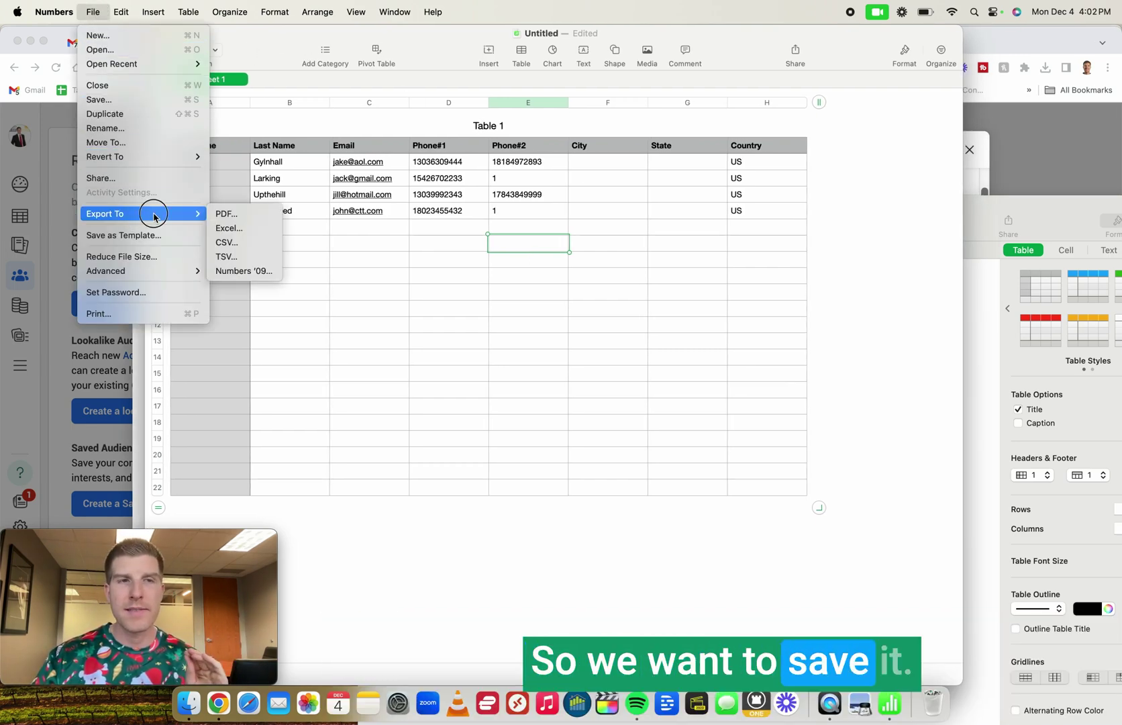
{"action": "left_click", "coordinate": [247, 241]}
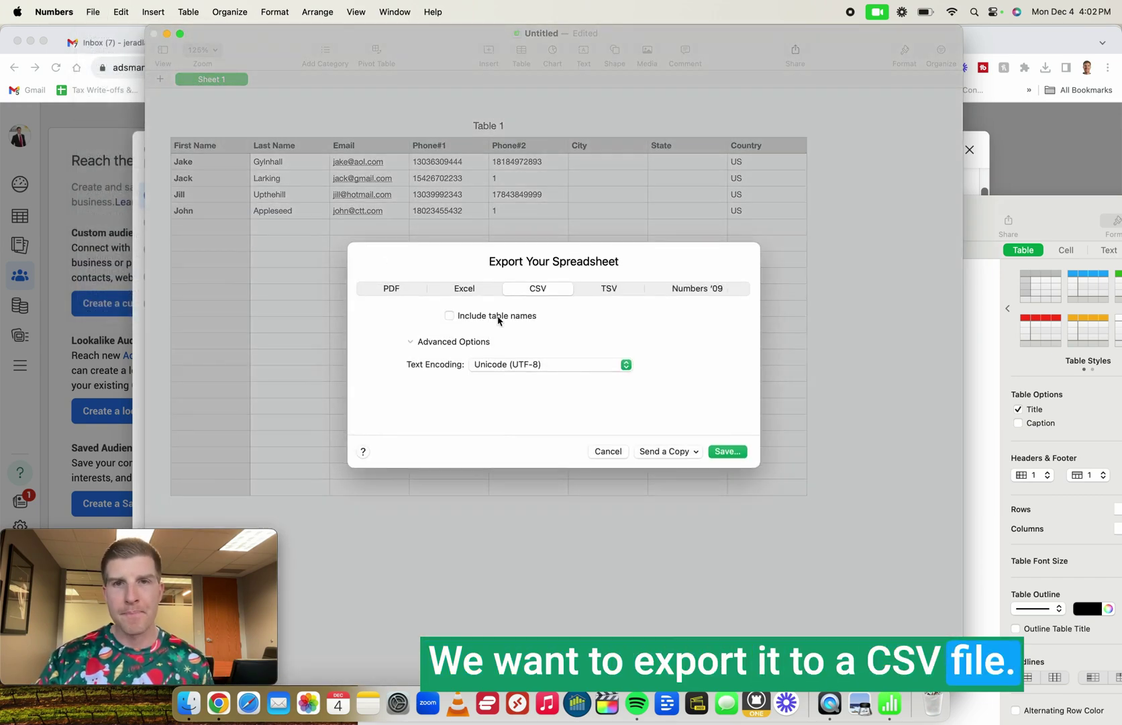
{"action": "left_click", "coordinate": [728, 451]}
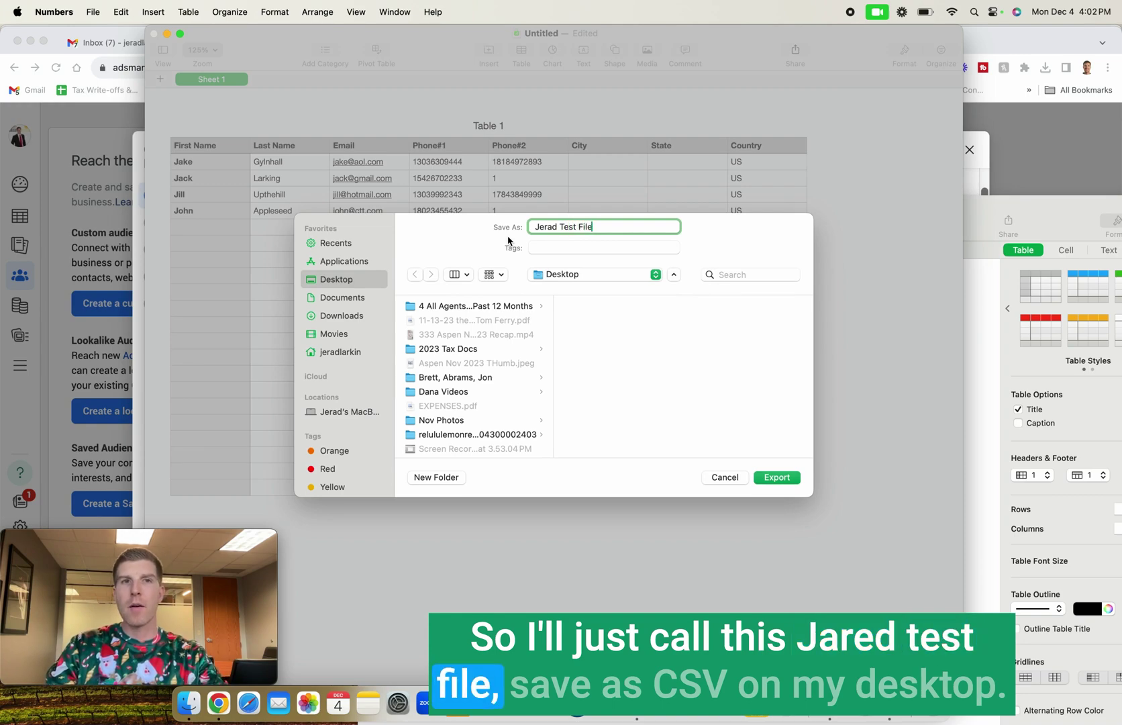
{"action": "key", "text": "Return"}
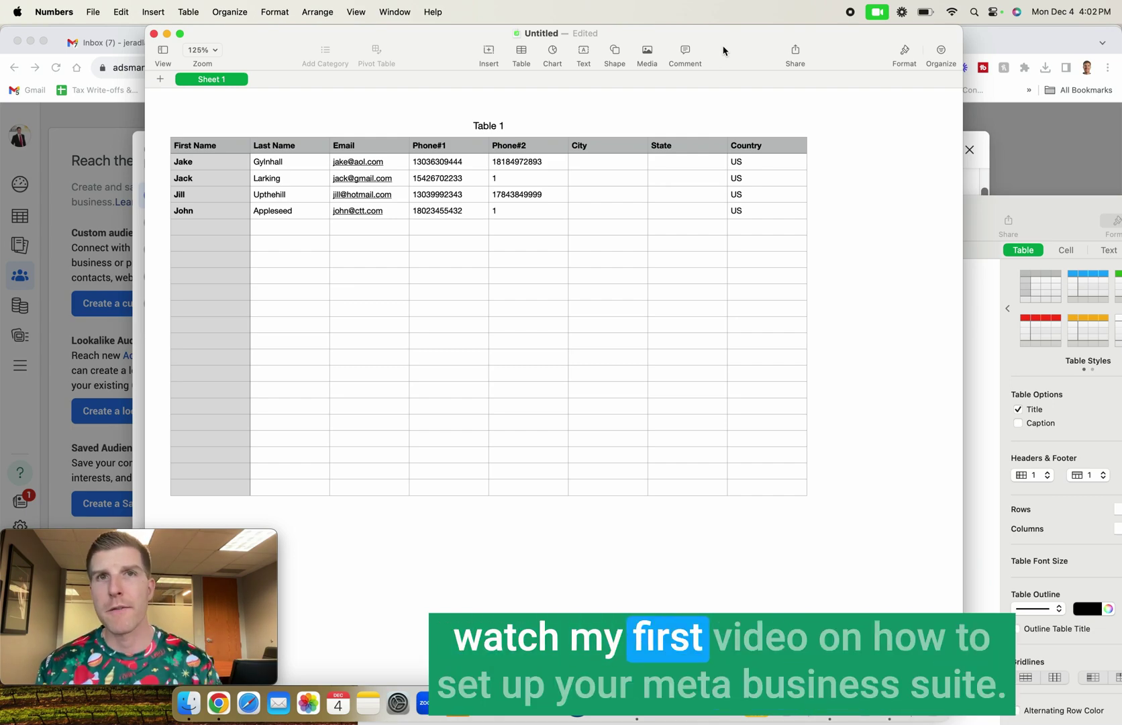
{"action": "left_click_drag", "start_coordinate": [722, 51], "coordinate": [718, 157]}
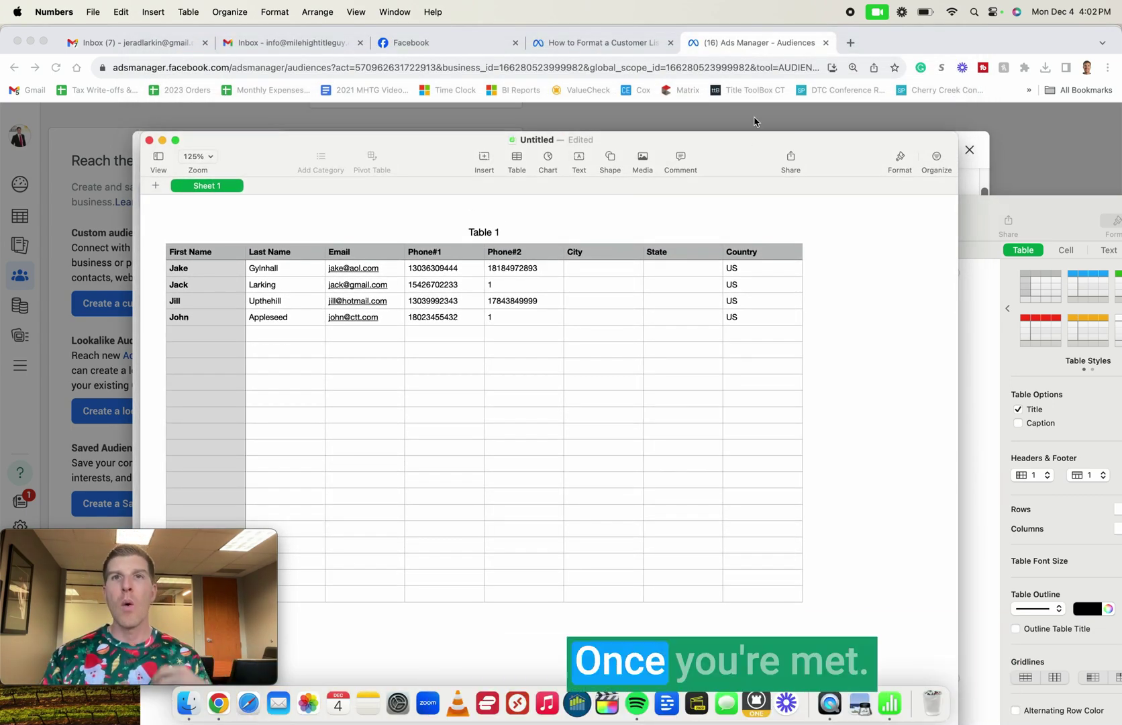
Step: Load business.facebook.com in a new Chrome tab, then go back to the Facebook tab
{"action": "left_click", "coordinate": [722, 50]}
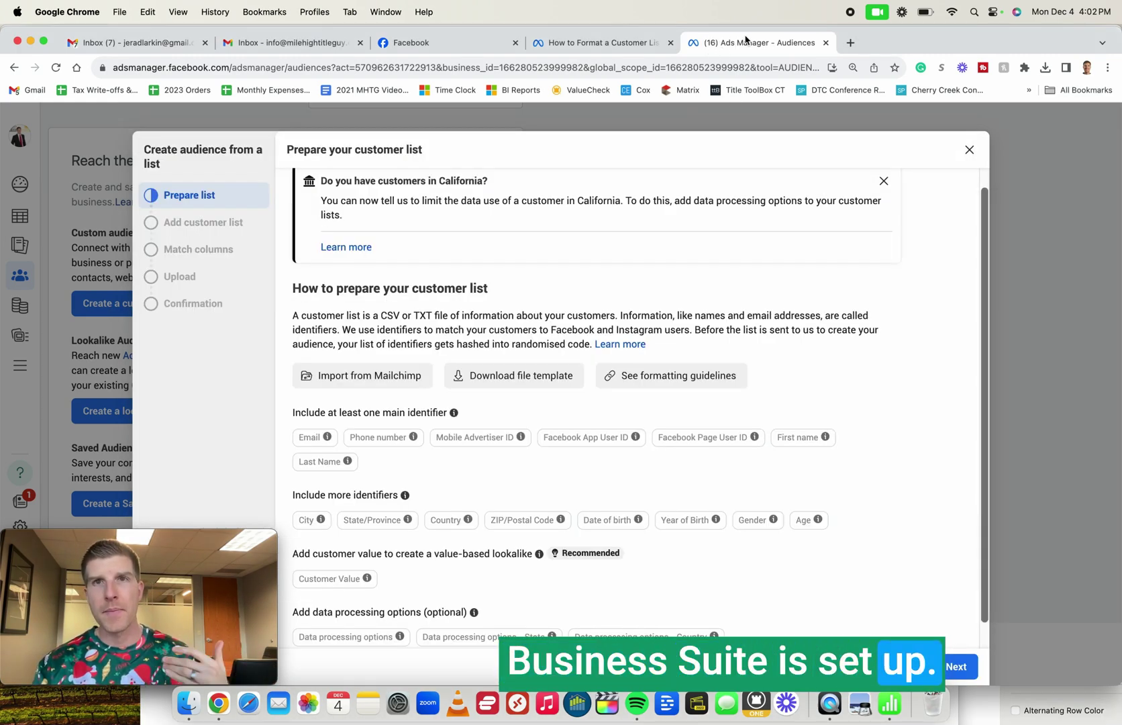
{"action": "left_click", "coordinate": [849, 41]}
{"action": "type", "text": "buses"}
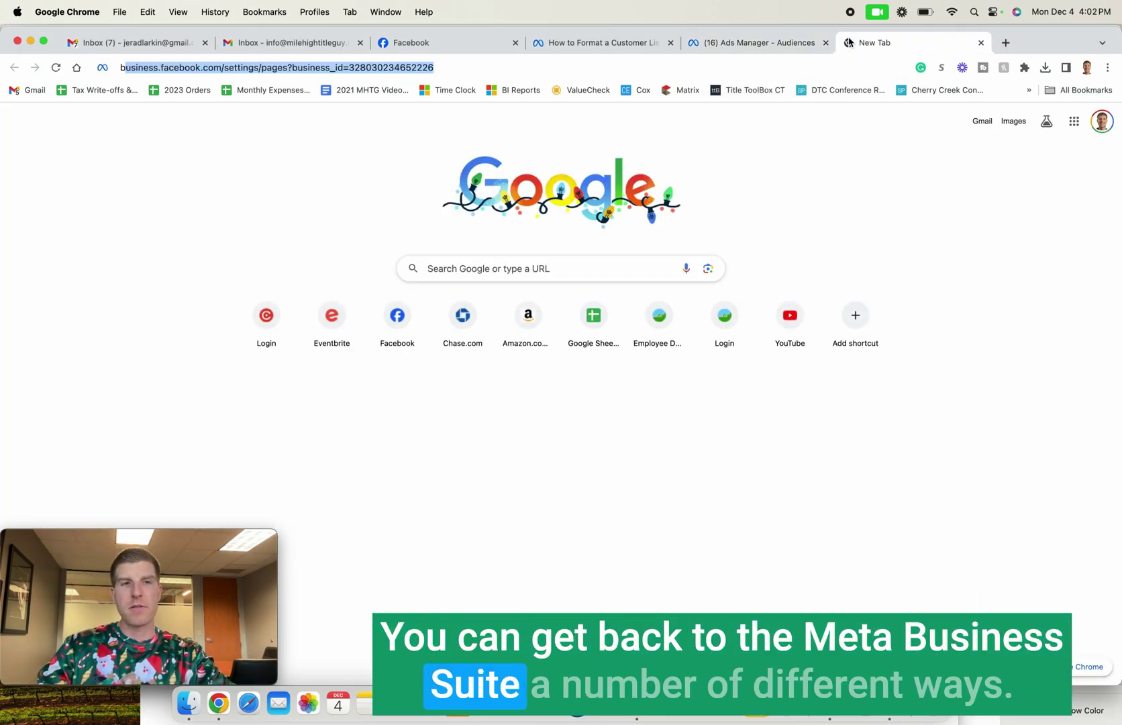
{"action": "key", "text": "BackSpace"}
{"action": "key", "text": "BackSpace"}
{"action": "type", "text": "ins"}
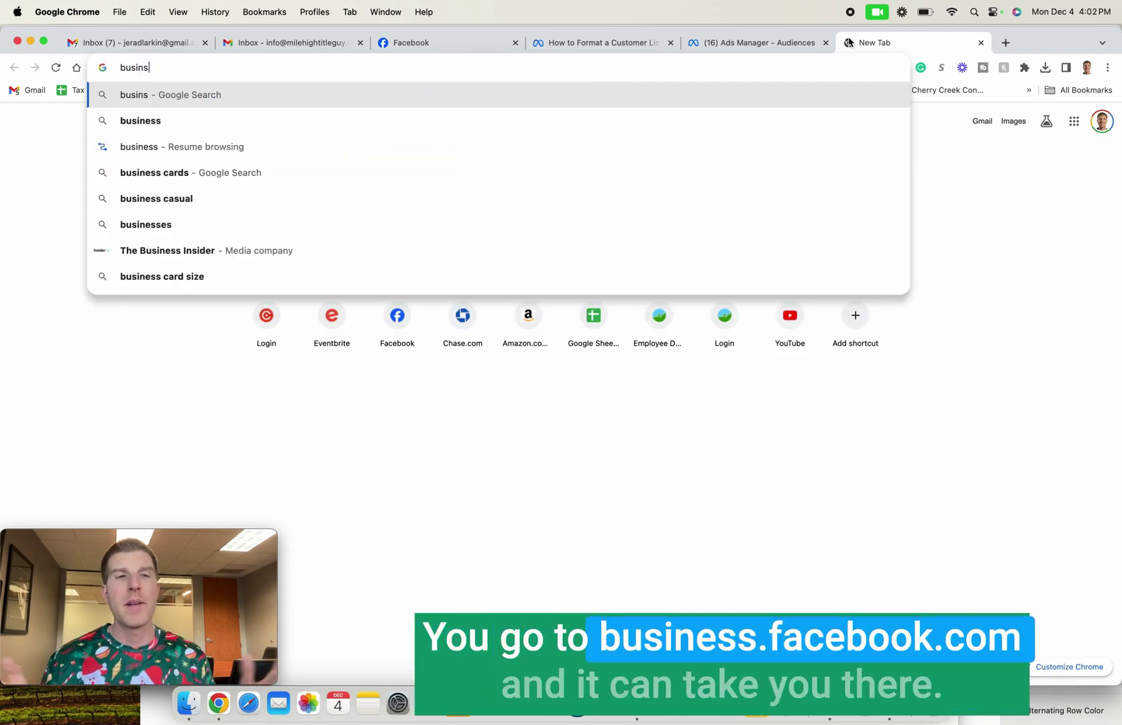
{"action": "key", "text": "BackSpace"}
{"action": "type", "text": "es"}
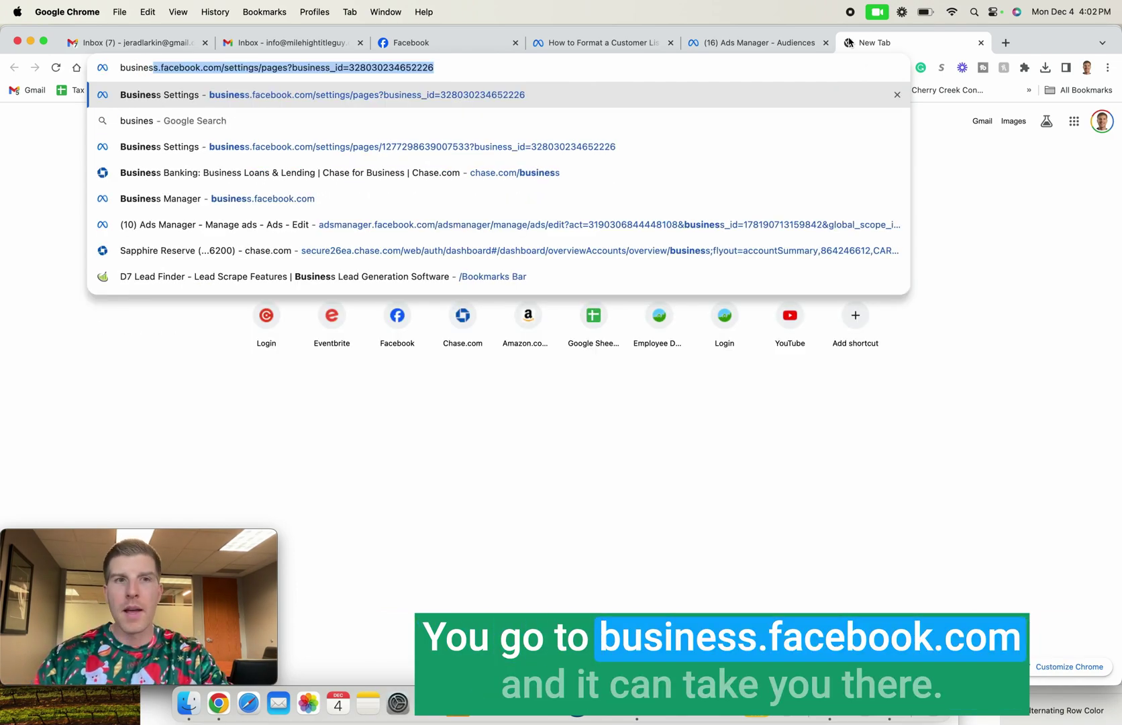
{"action": "key", "text": "Return"}
{"action": "left_click", "coordinate": [411, 42]}
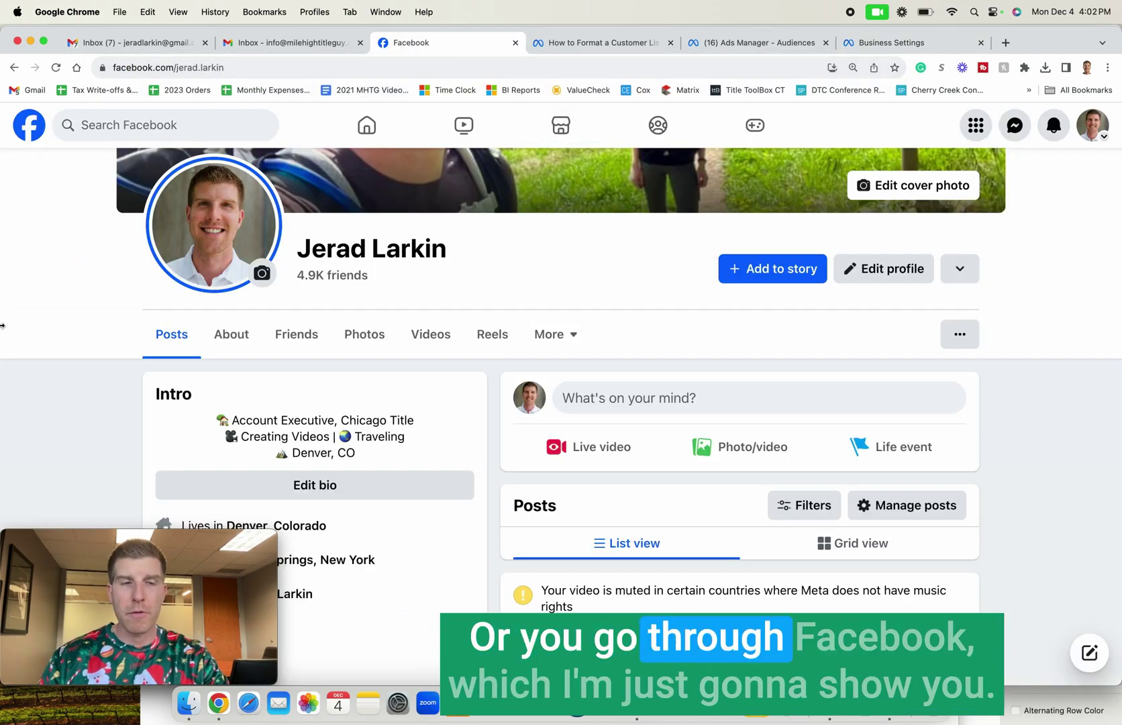
Step: Reach Ads Manager from Facebook's main menu, under the Professional section
{"action": "scroll", "coordinate": [53, 426], "scroll_direction": "up", "scroll_amount": 5}
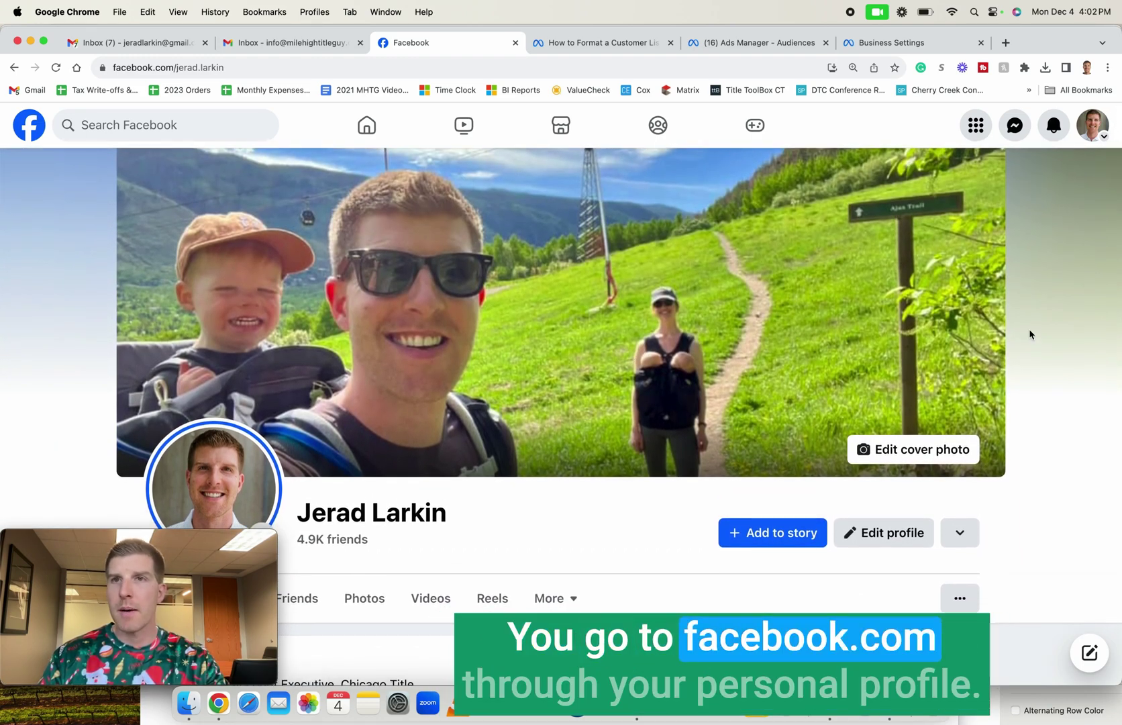
{"action": "left_click", "coordinate": [1101, 138]}
{"action": "left_click", "coordinate": [1100, 138]}
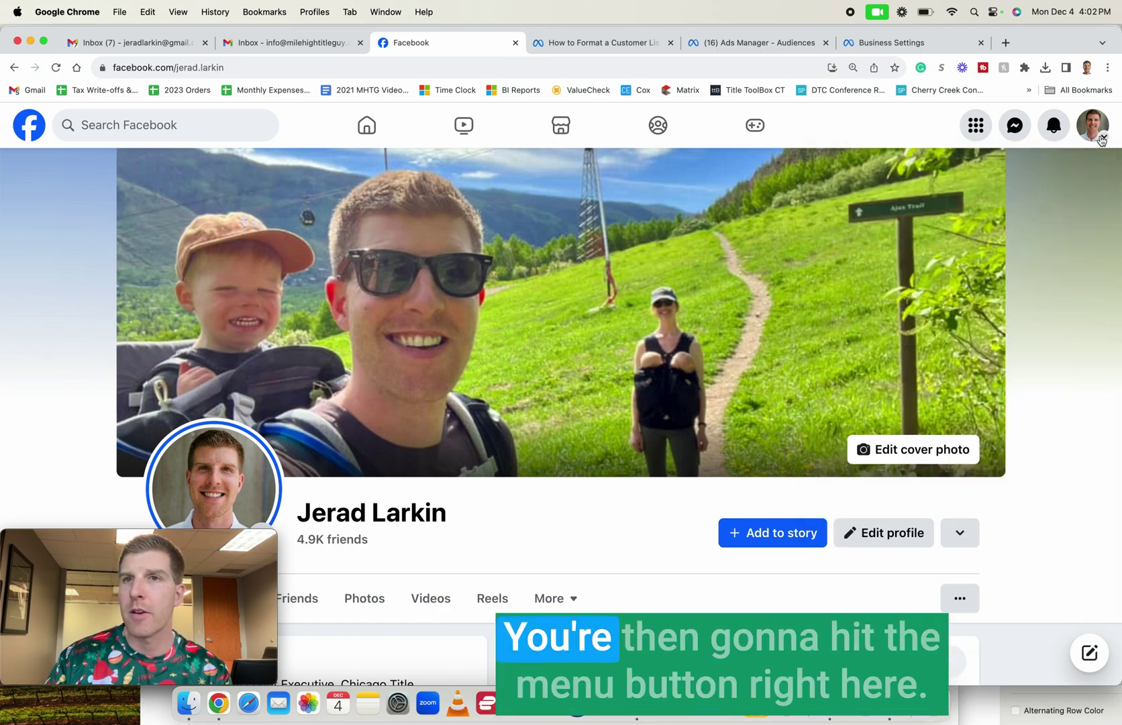
{"action": "left_click", "coordinate": [982, 130]}
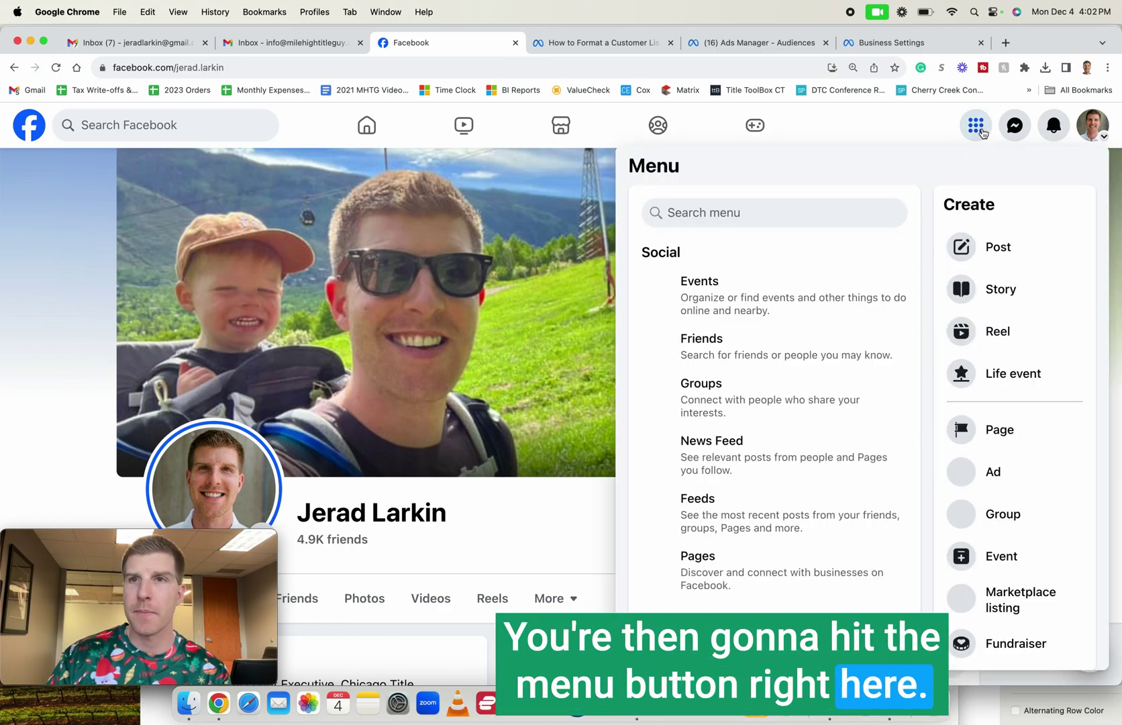
{"action": "scroll", "coordinate": [993, 245], "scroll_direction": "down", "scroll_amount": 1}
{"action": "scroll", "coordinate": [737, 316], "scroll_direction": "down", "scroll_amount": 2}
{"action": "scroll", "coordinate": [737, 316], "scroll_direction": "down", "scroll_amount": 10}
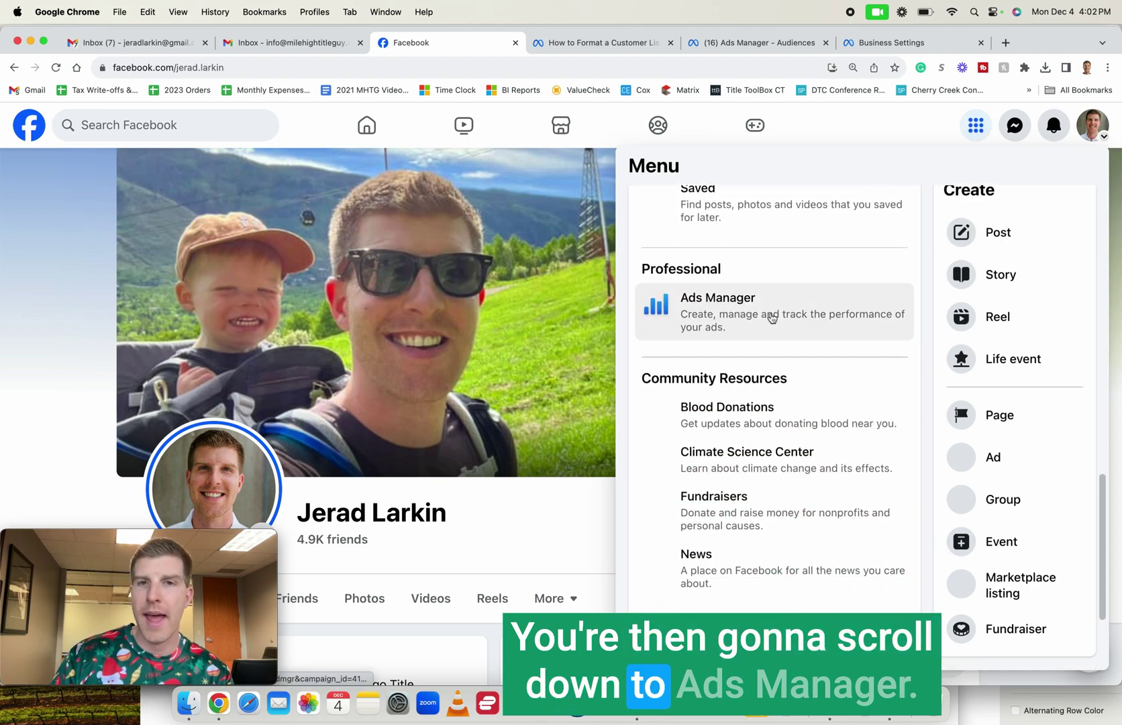
{"action": "left_click", "coordinate": [709, 320]}
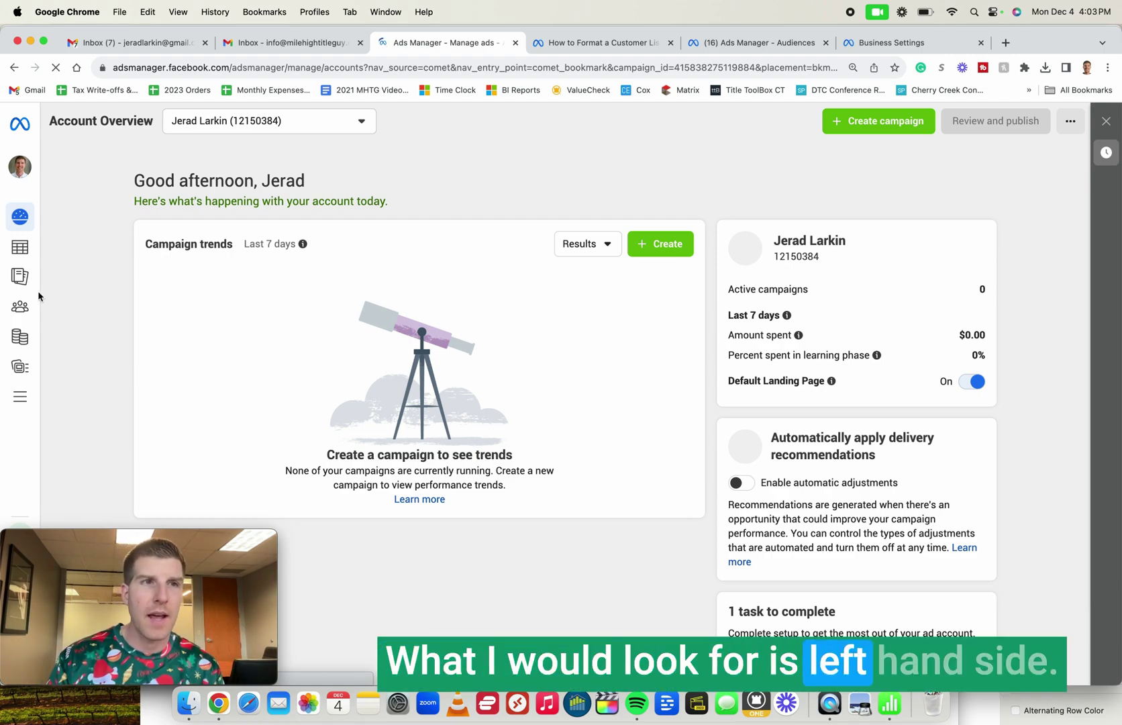
Step: Expand All tools in the Ads Manager sidebar and scroll to the Advertise section with Audiences
{"action": "mouse_move", "coordinate": [38, 315]}
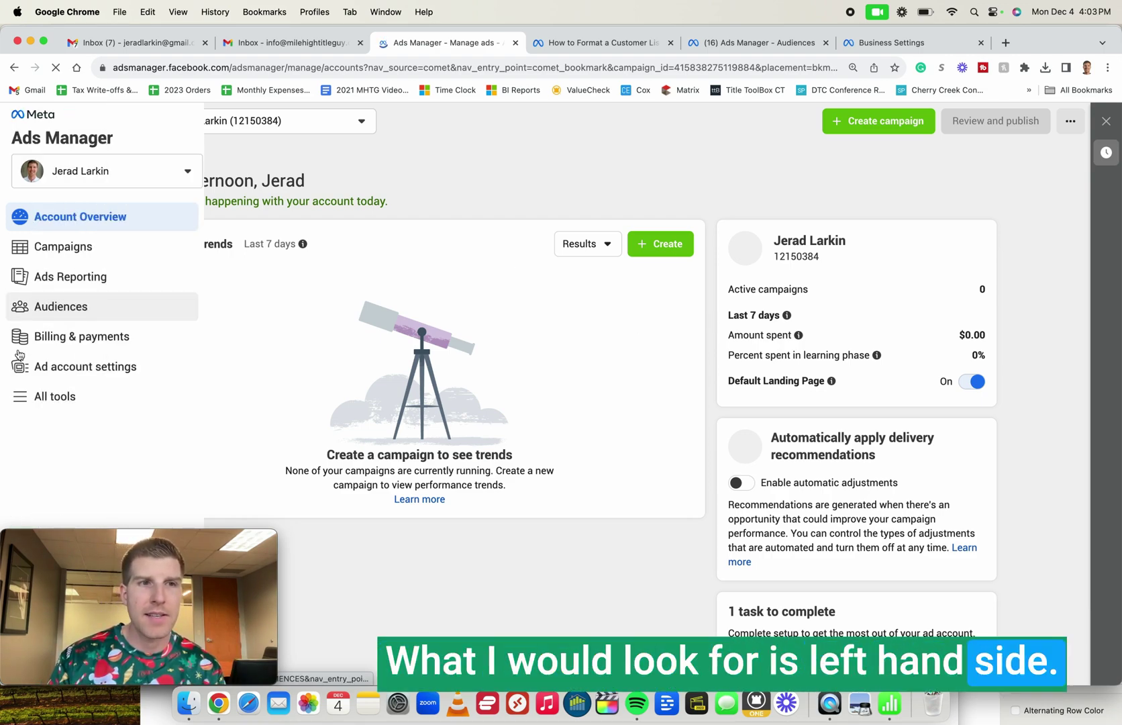
{"action": "left_click", "coordinate": [46, 403]}
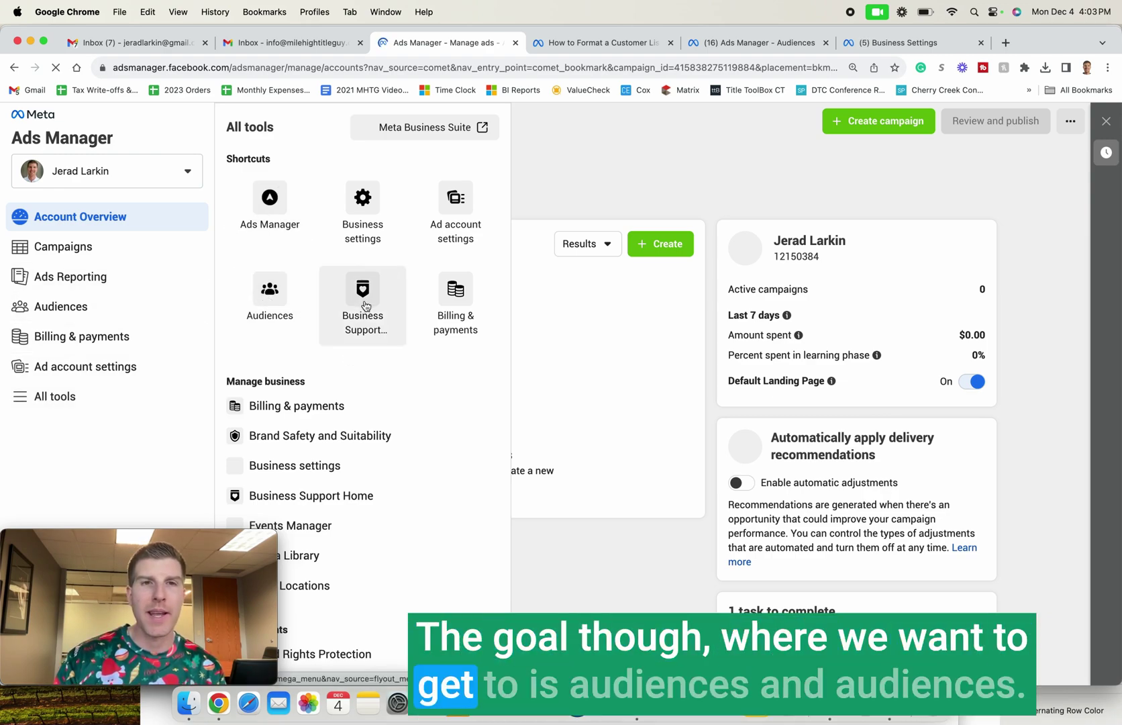
{"action": "scroll", "coordinate": [366, 472], "scroll_direction": "down", "scroll_amount": 6}
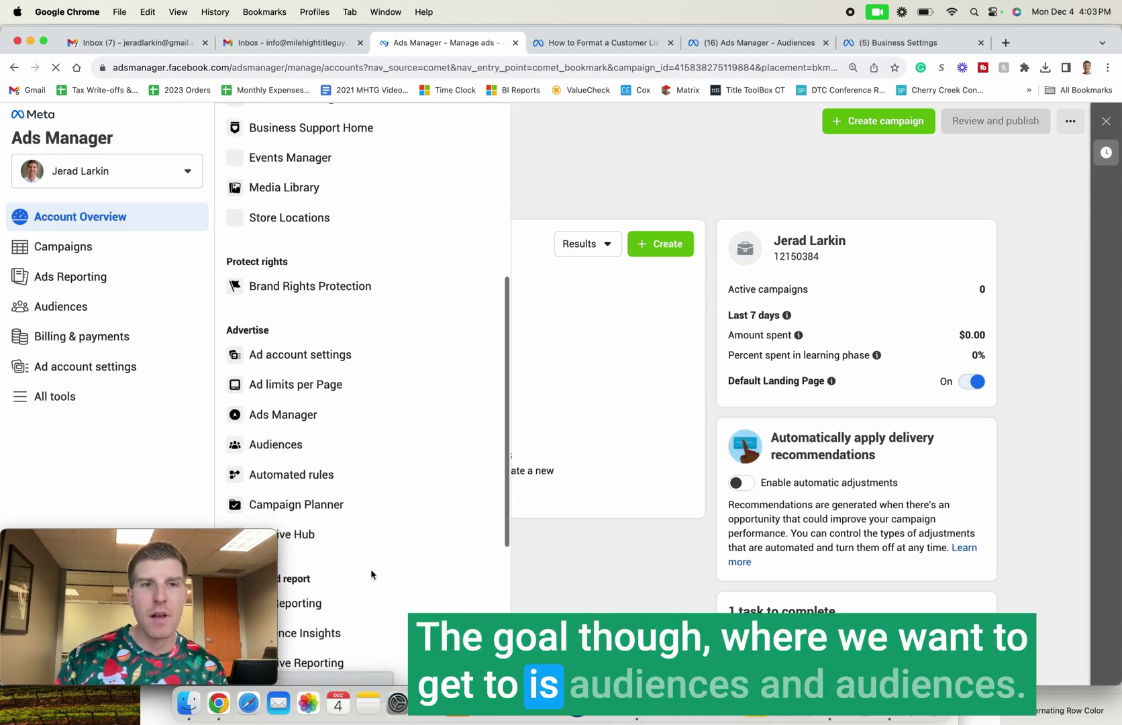
{"action": "scroll", "coordinate": [373, 503], "scroll_direction": "down", "scroll_amount": 1}
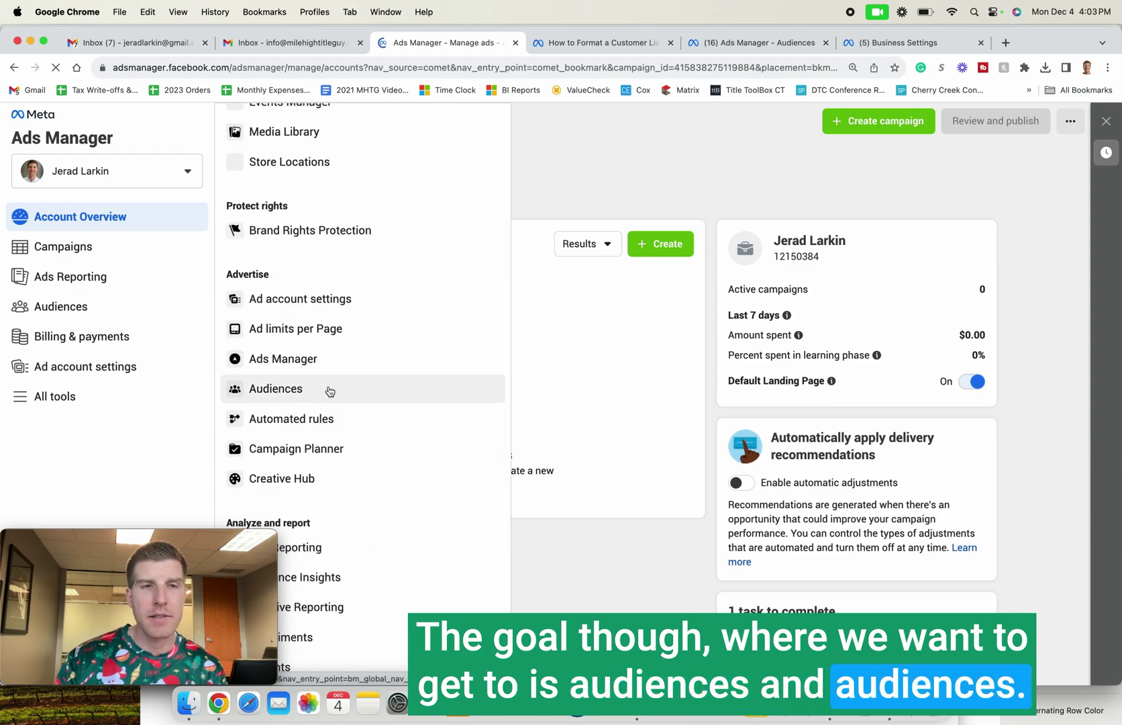
{"action": "scroll", "coordinate": [298, 392], "scroll_direction": "up", "scroll_amount": 7}
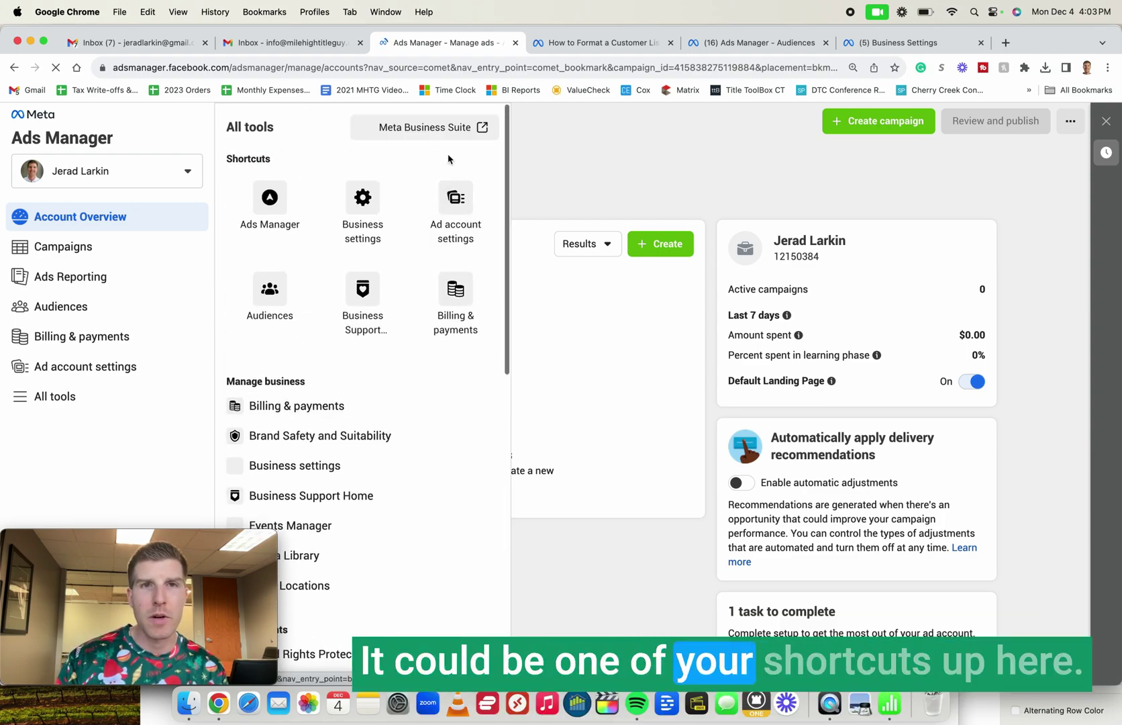
{"action": "scroll", "coordinate": [368, 275], "scroll_direction": "down", "scroll_amount": 10}
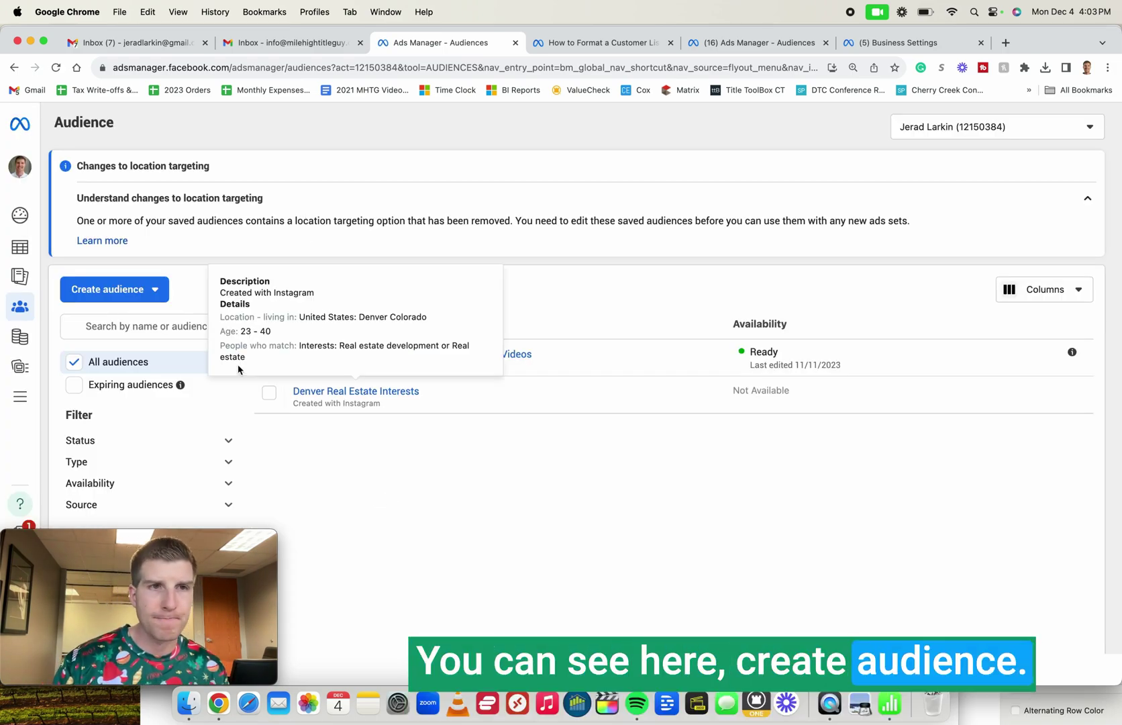
Step: On the Audiences page, search 'mile' in the account switcher and pick Mile High Title Guy
{"action": "left_click", "coordinate": [114, 289]}
{"action": "left_click", "coordinate": [115, 325]}
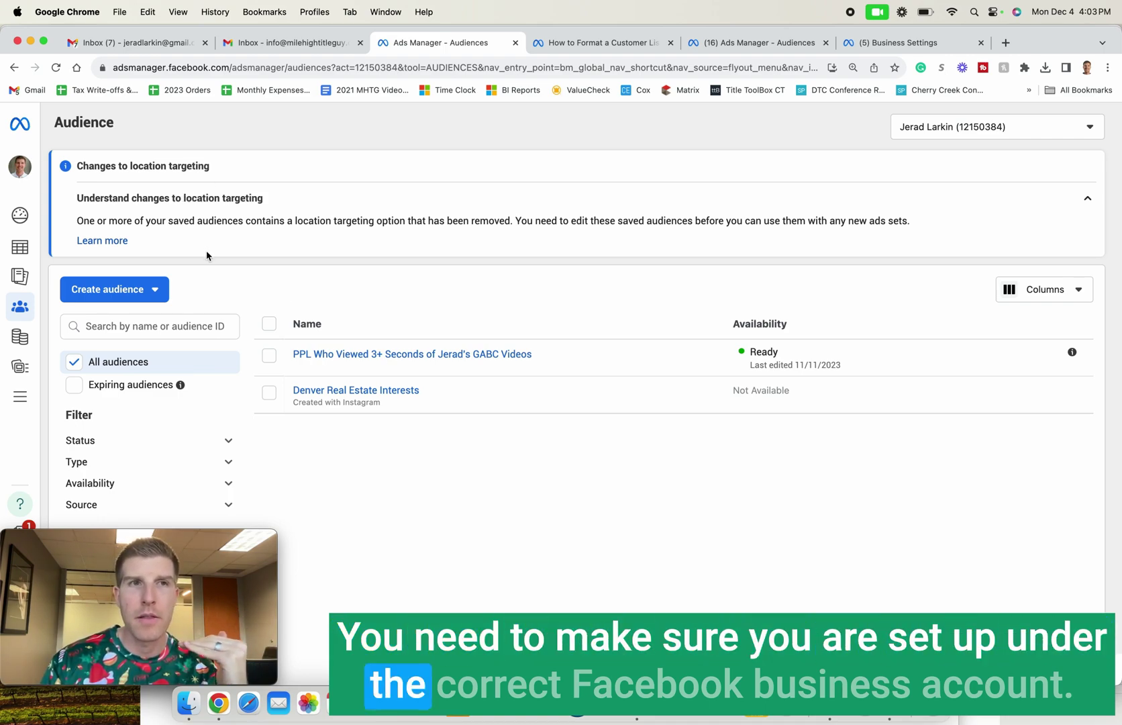
{"action": "left_click", "coordinate": [15, 180]}
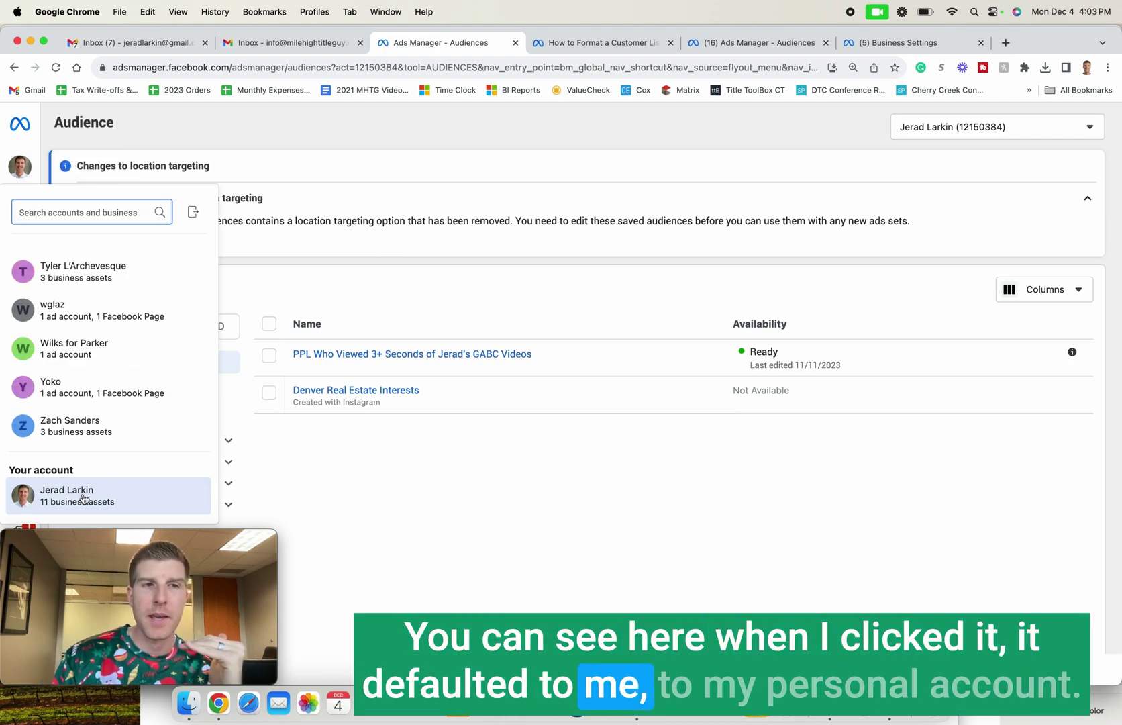
{"action": "scroll", "coordinate": [71, 496], "scroll_direction": "up", "scroll_amount": 20}
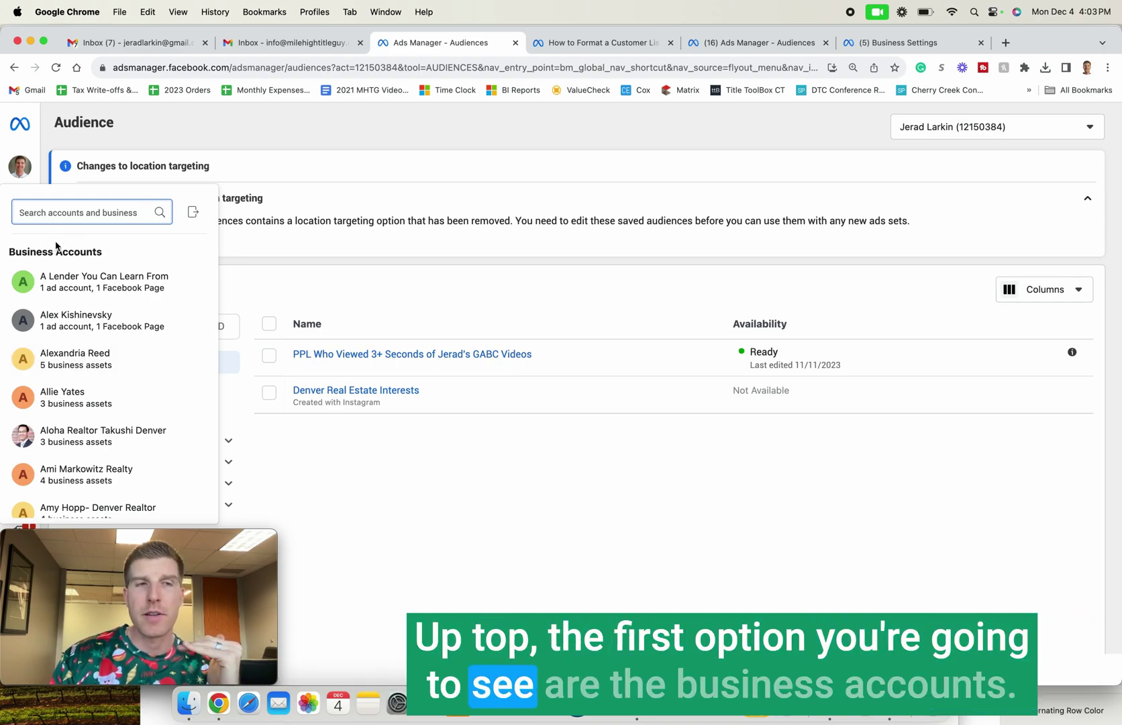
{"action": "left_click", "coordinate": [99, 212]}
{"action": "type", "text": "mile"}
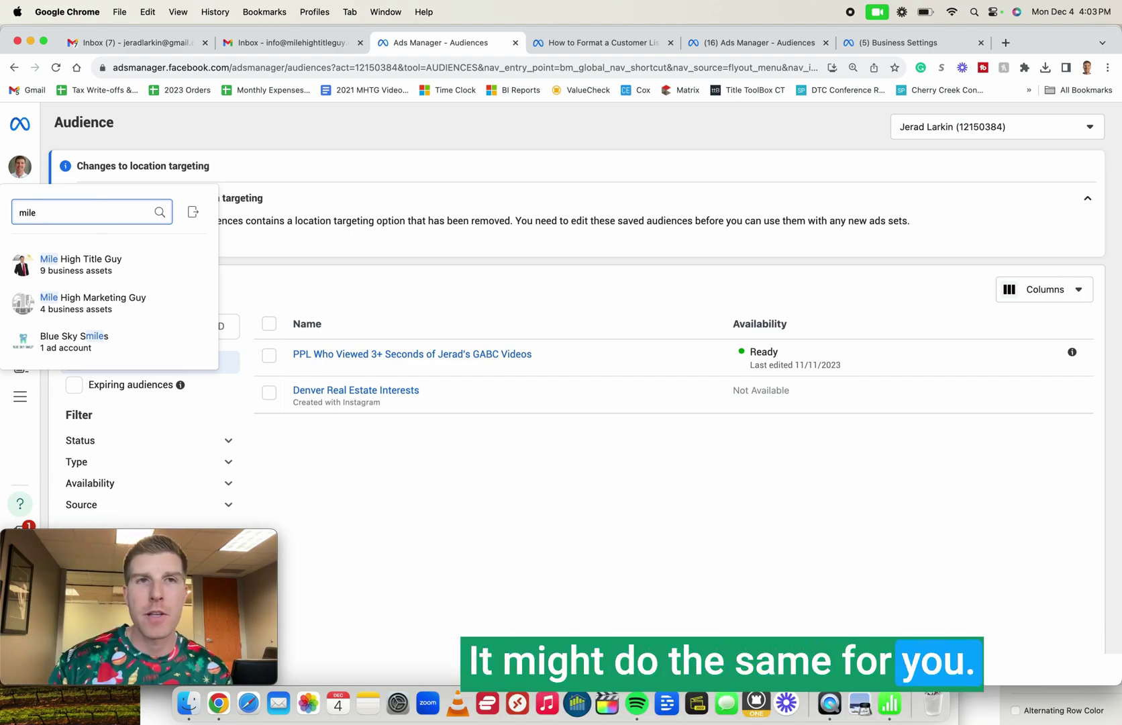
{"action": "left_click", "coordinate": [382, 261]}
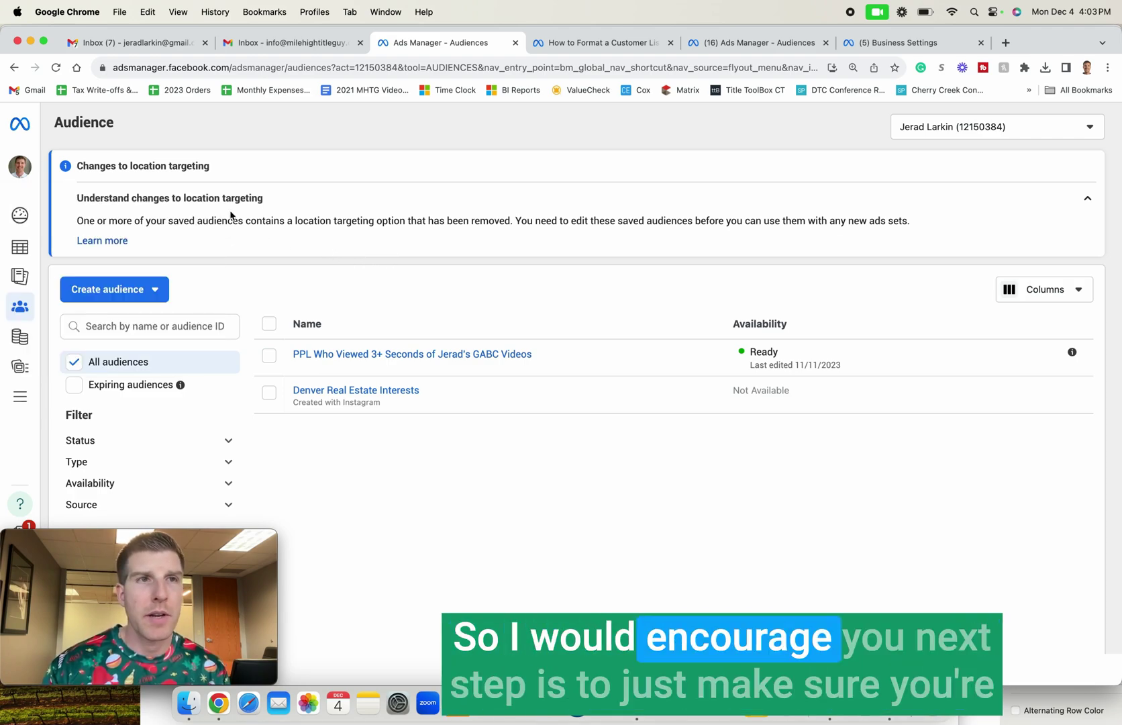
{"action": "left_click", "coordinate": [21, 169]}
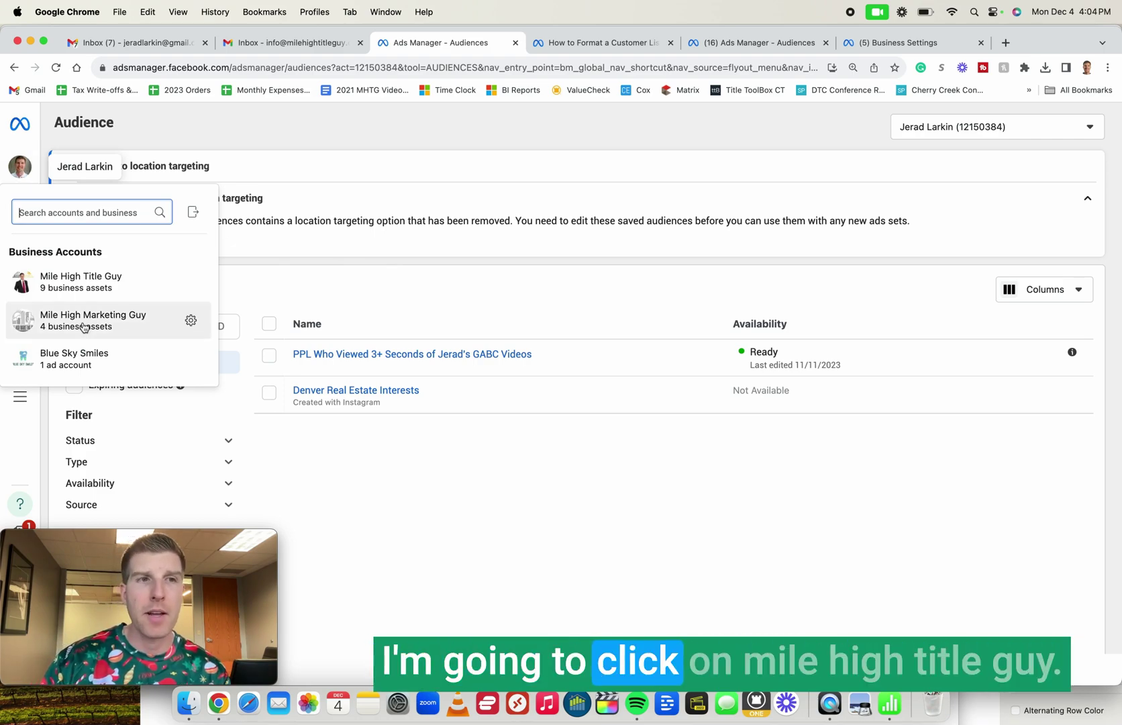
{"action": "left_click", "coordinate": [83, 282]}
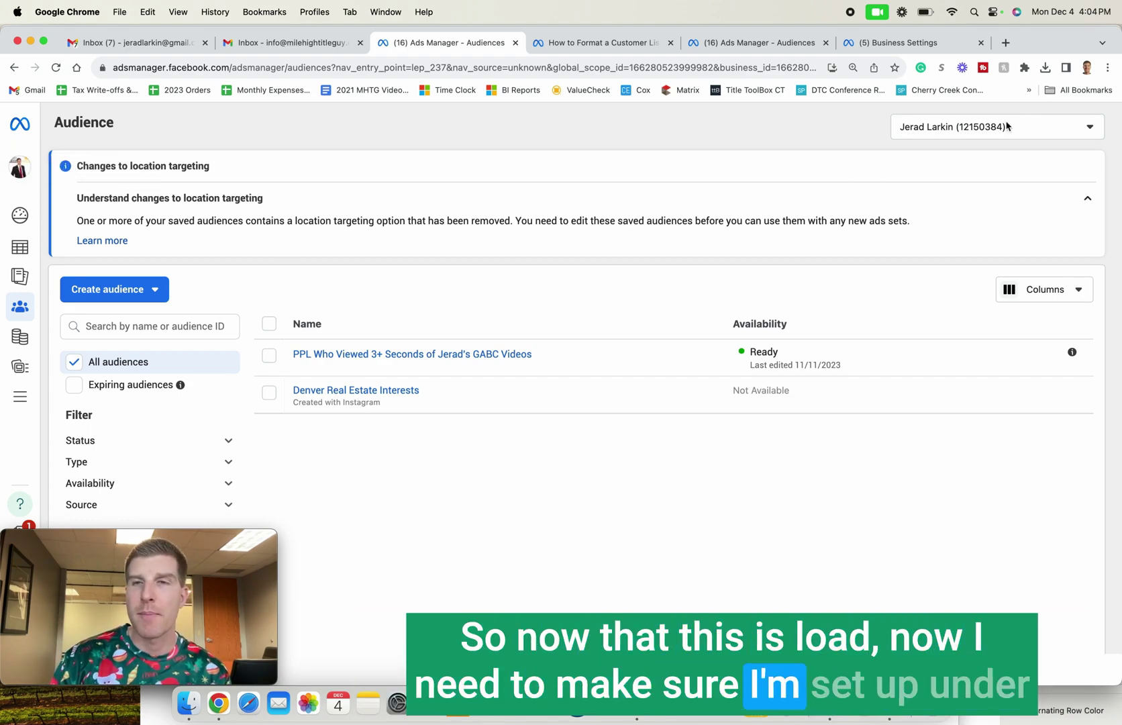
Step: Select the Mile High Title Guy ad account from the top-right account dropdown
{"action": "left_click", "coordinate": [1088, 126]}
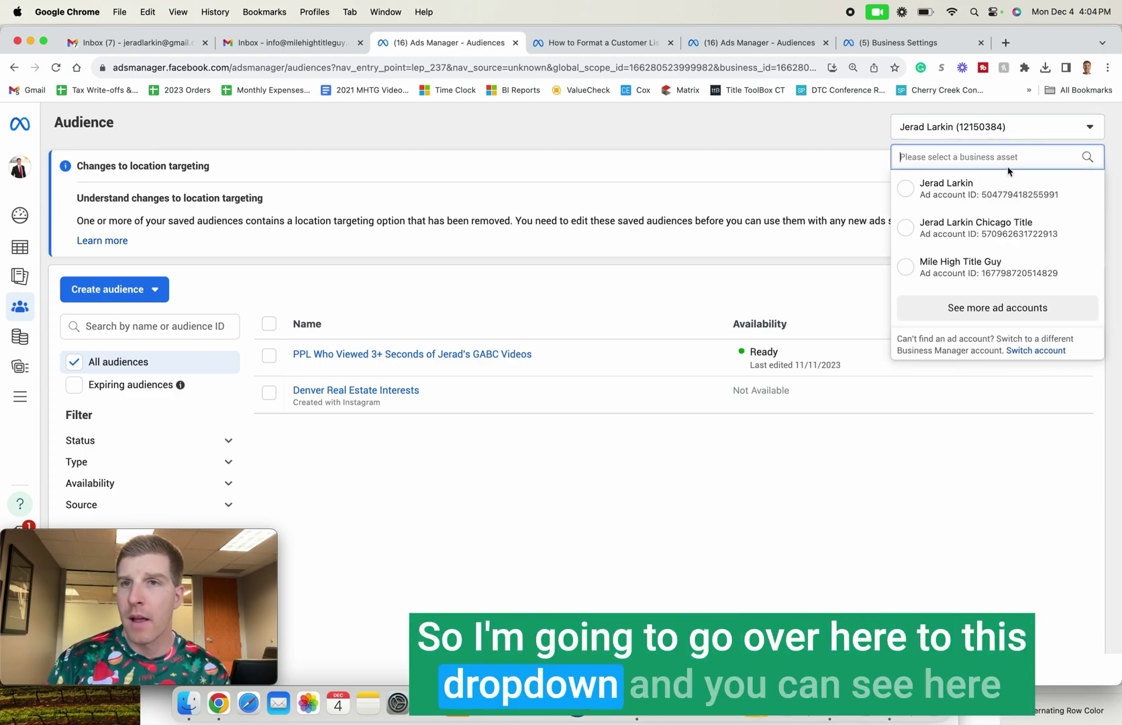
{"action": "left_click", "coordinate": [963, 275]}
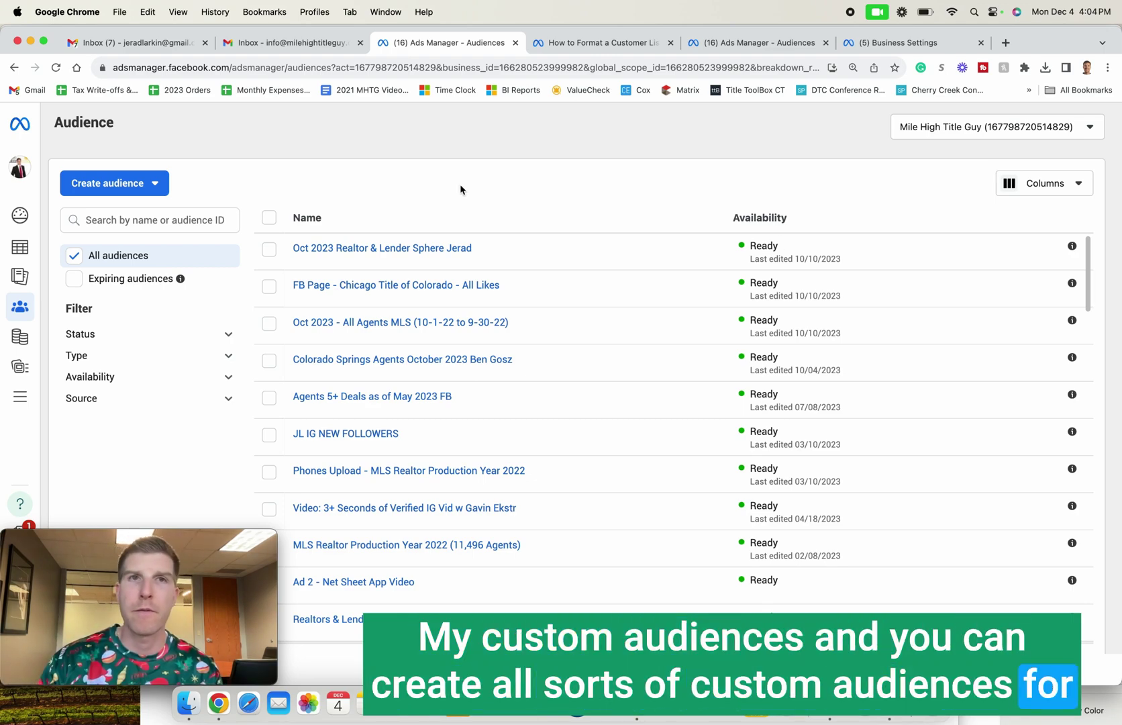
{"action": "left_click", "coordinate": [139, 195]}
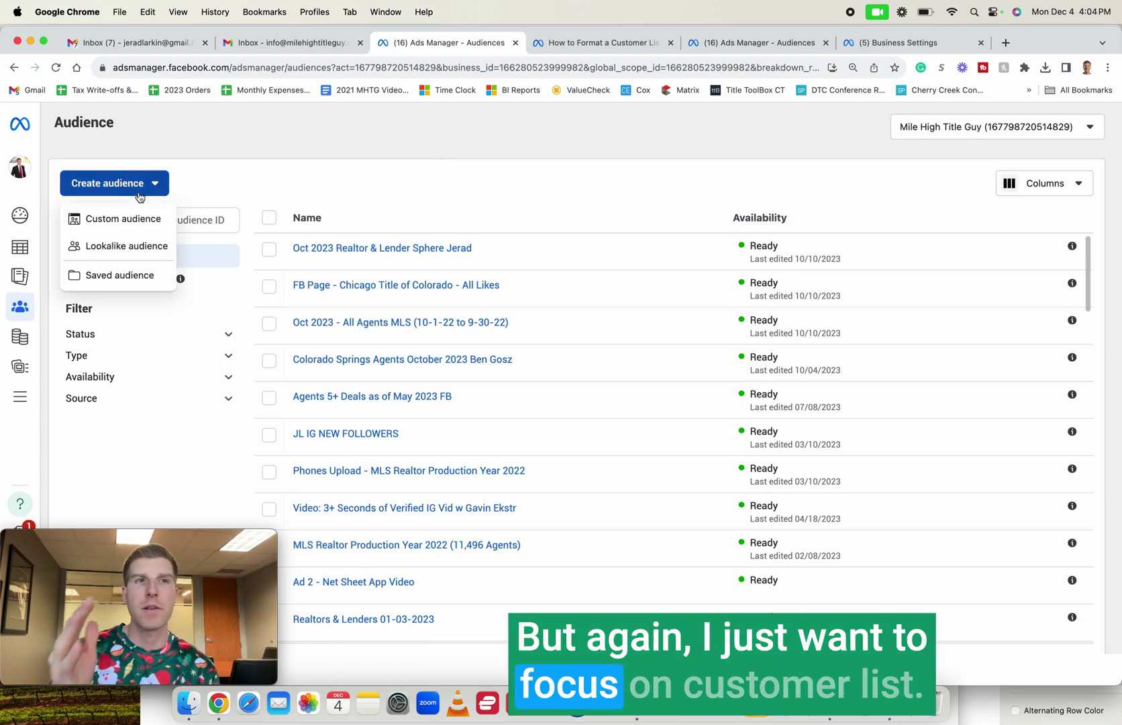
Step: Create a Custom audience from a Customer list and advance past Prepare list to Add customer list
{"action": "left_click", "coordinate": [326, 195]}
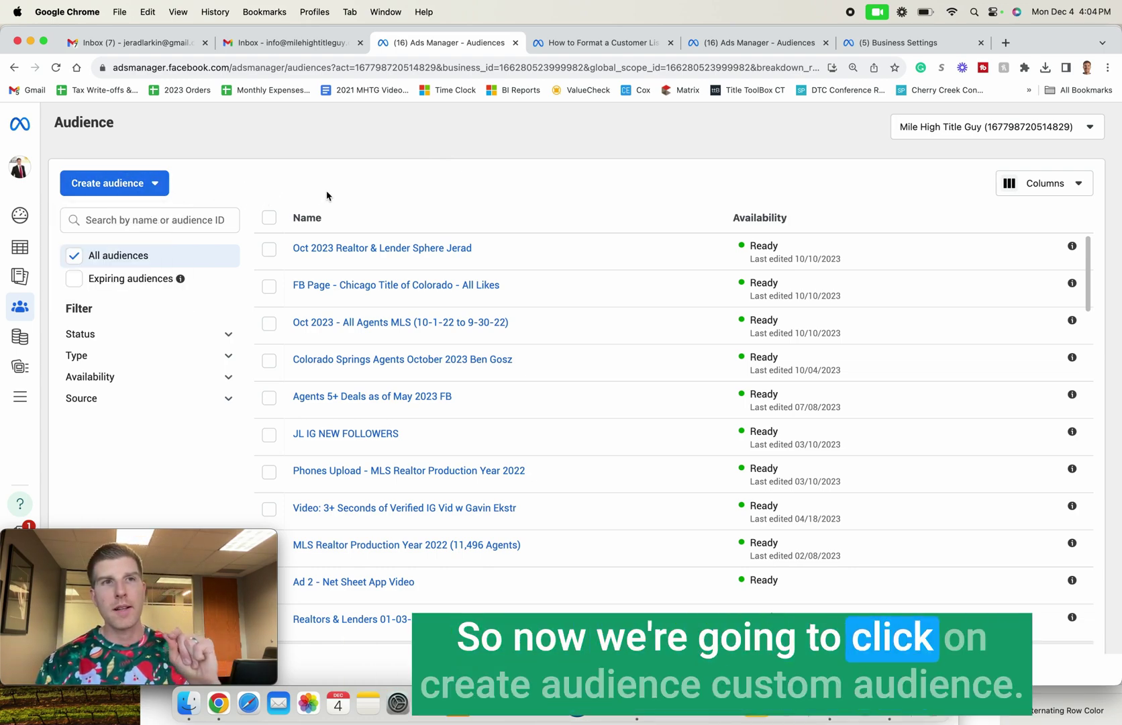
{"action": "left_click", "coordinate": [121, 190]}
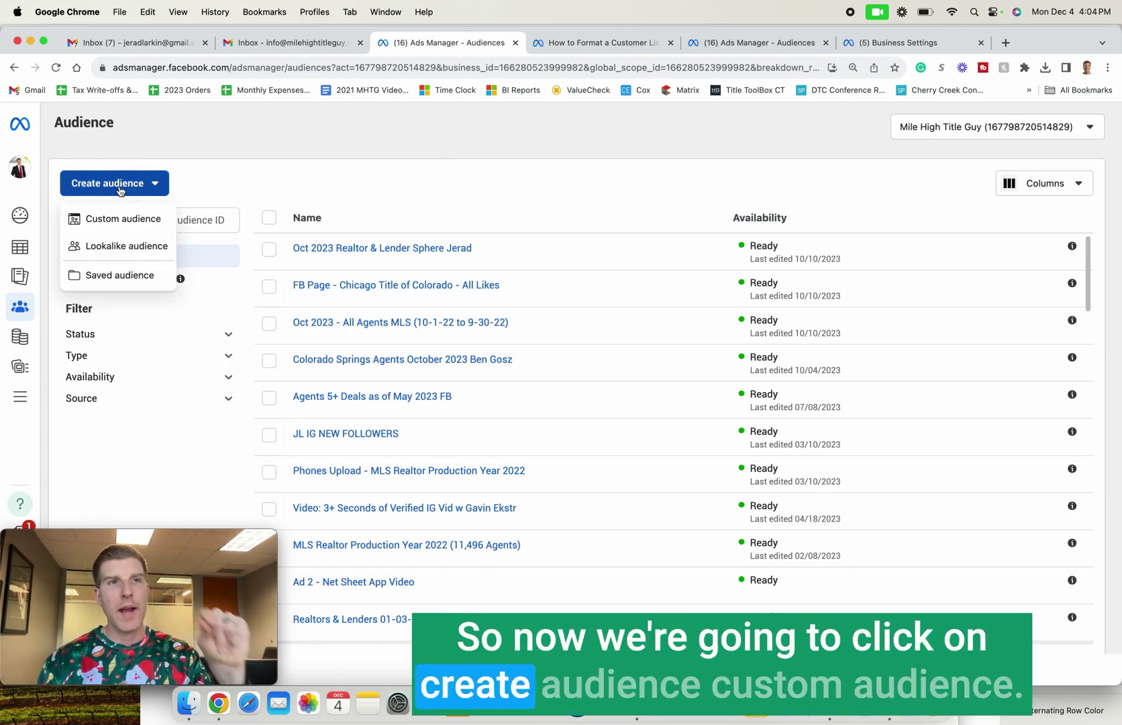
{"action": "left_click", "coordinate": [113, 222]}
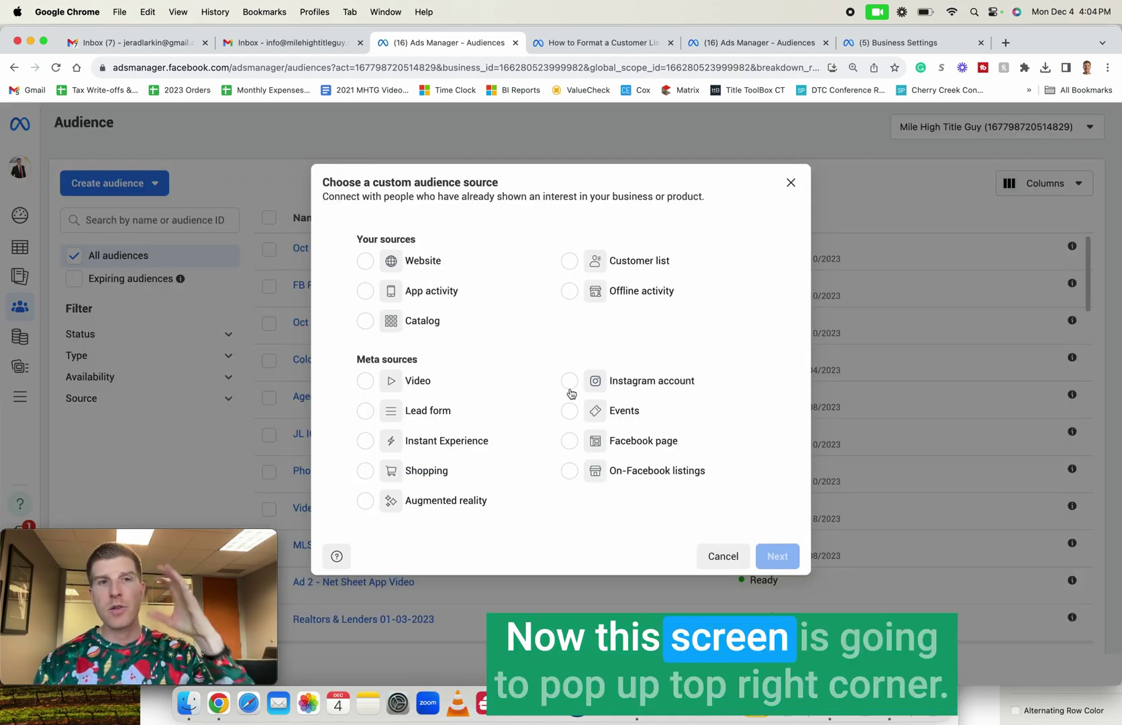
{"action": "left_click", "coordinate": [619, 265]}
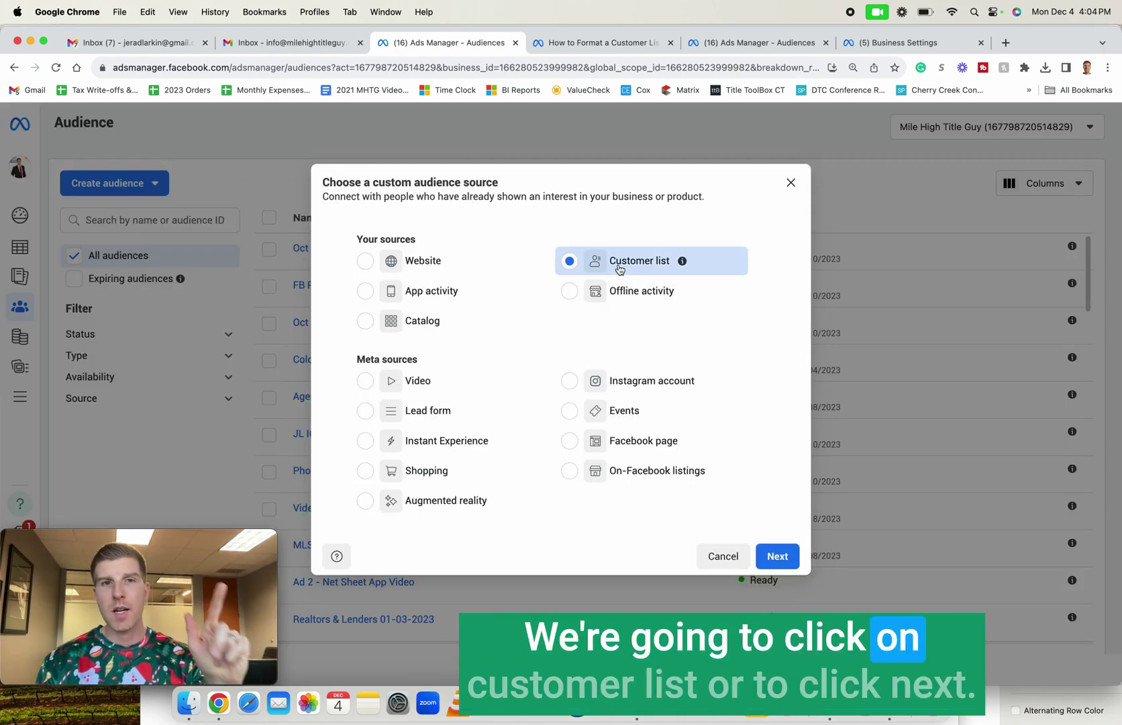
{"action": "left_click", "coordinate": [777, 556]}
{"action": "scroll", "coordinate": [731, 436], "scroll_direction": "down", "scroll_amount": 2}
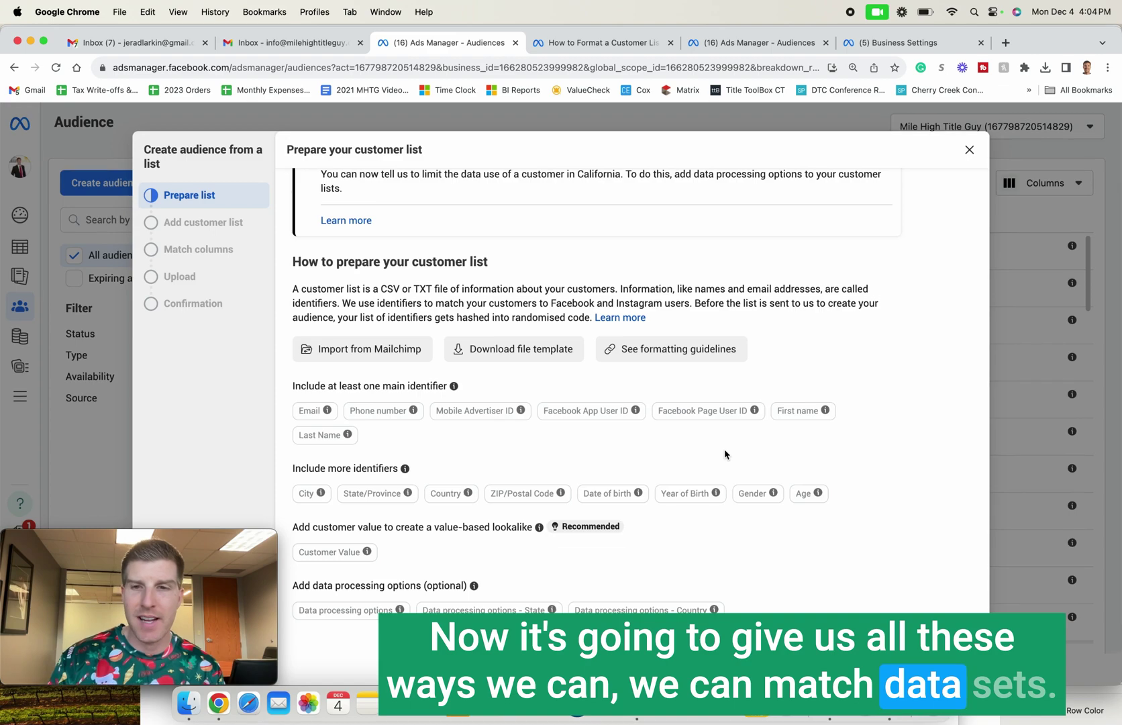
{"action": "left_click", "coordinate": [957, 666]}
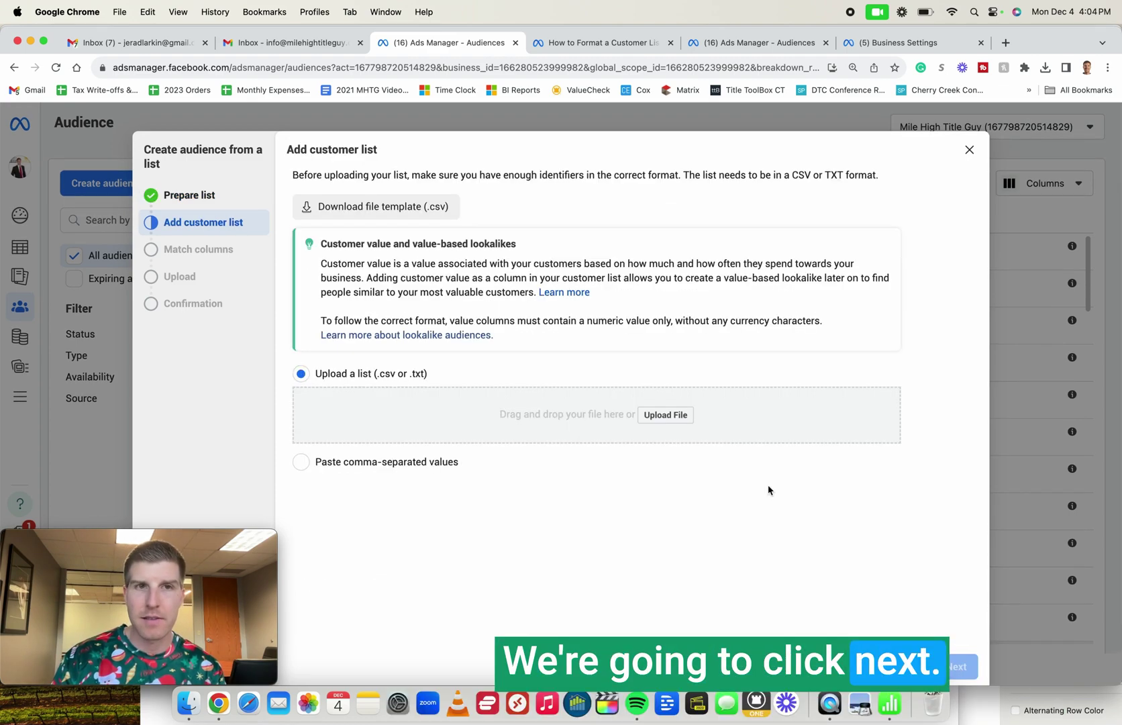
Step: Upload the prepared CSV customer file and rename the audience as a database dated 12-4-23
{"action": "left_click", "coordinate": [653, 418]}
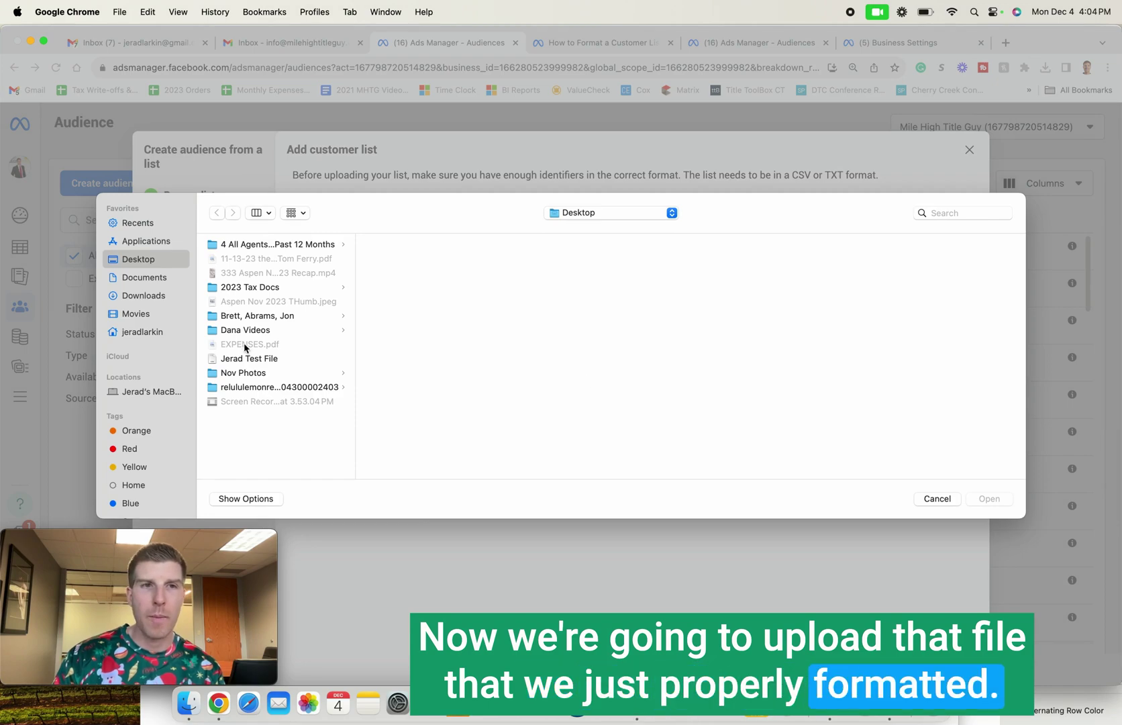
{"action": "double_click", "coordinate": [249, 359]}
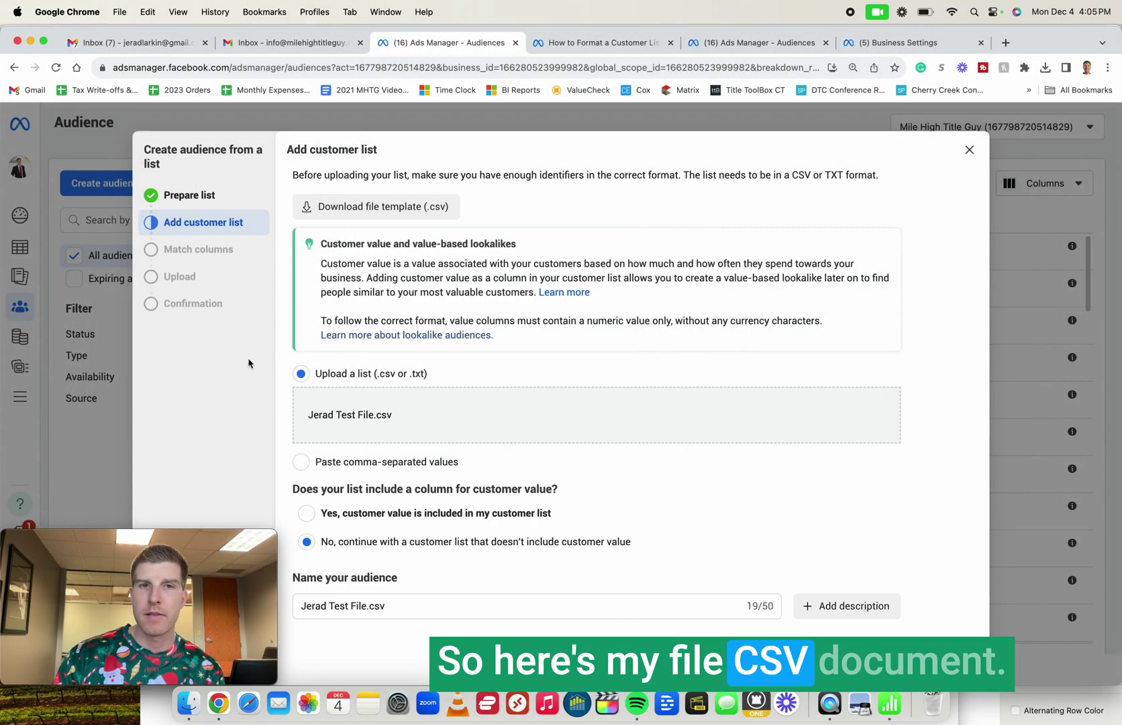
{"action": "left_click", "coordinate": [428, 604]}
{"action": "key", "text": "BackSpace"}
{"action": "key", "text": "BackSpace"}
{"action": "key", "text": "BackSpace"}
{"action": "key", "text": "BackSpace"}
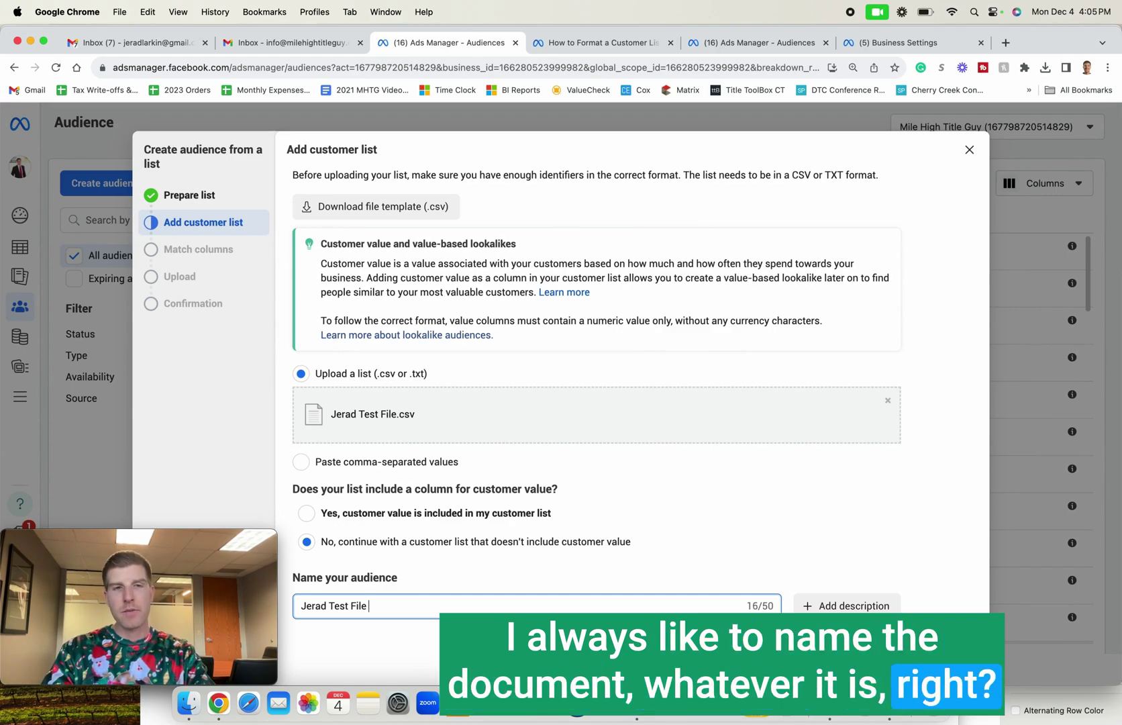
{"action": "key", "text": "cmd+a"}
{"action": "type", "text": "JErad "}
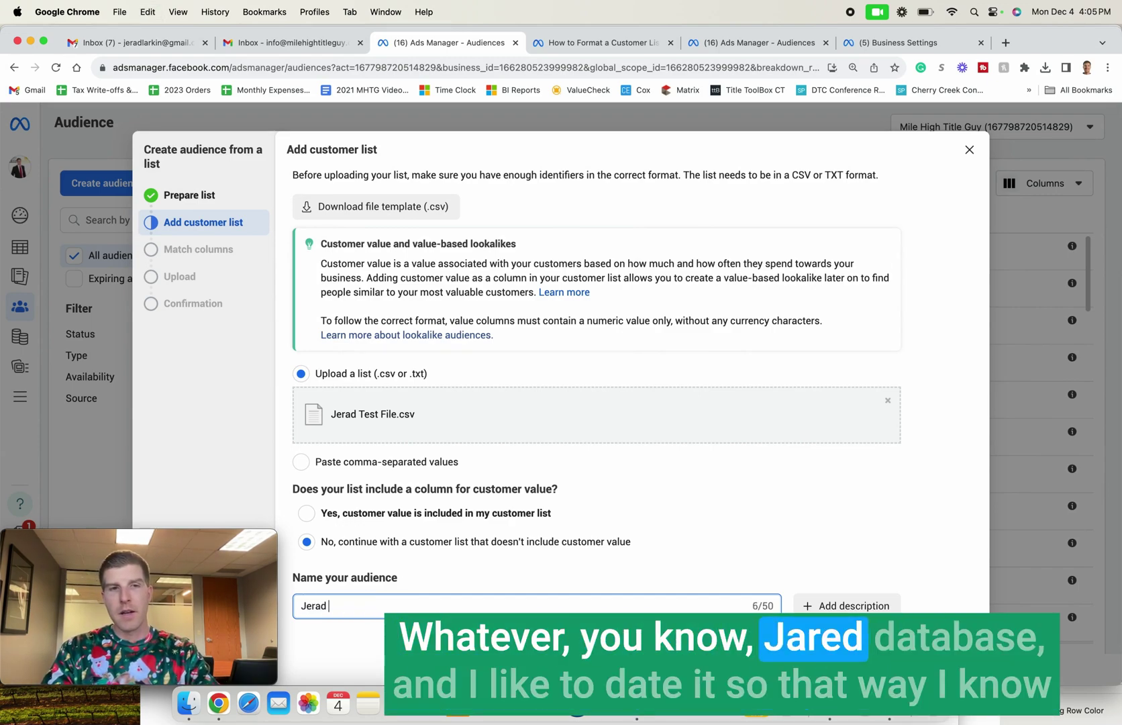
{"action": "type", "text": "Databse 12-4-23"}
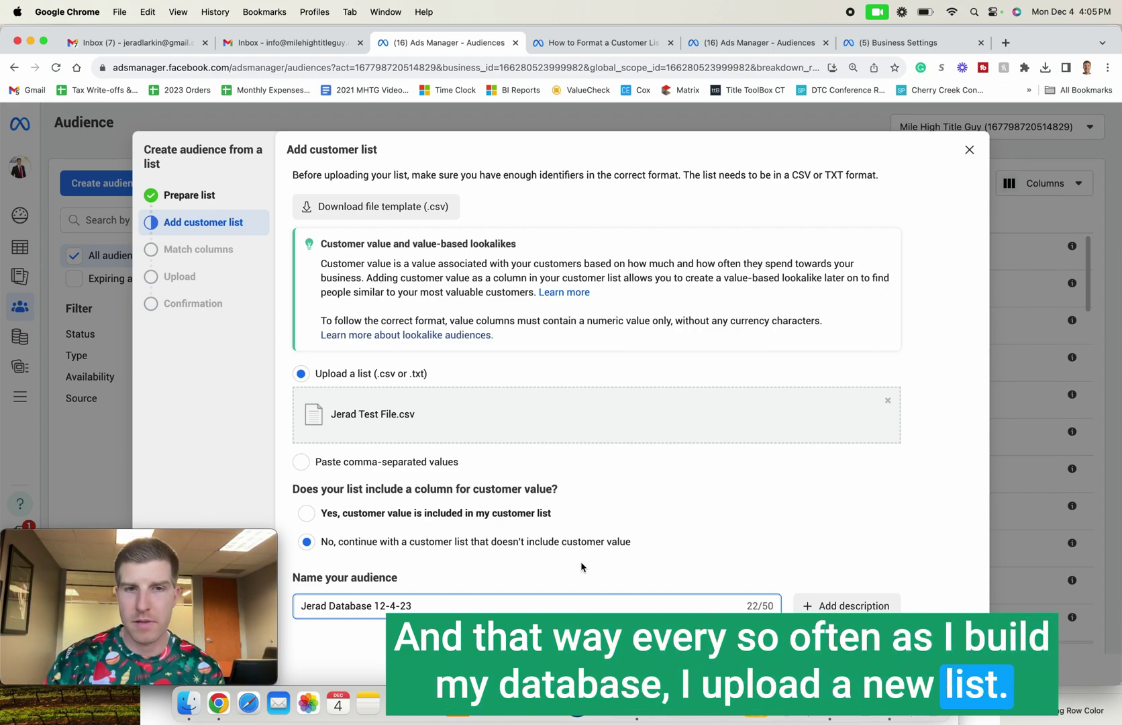
{"action": "left_click", "coordinate": [955, 667]}
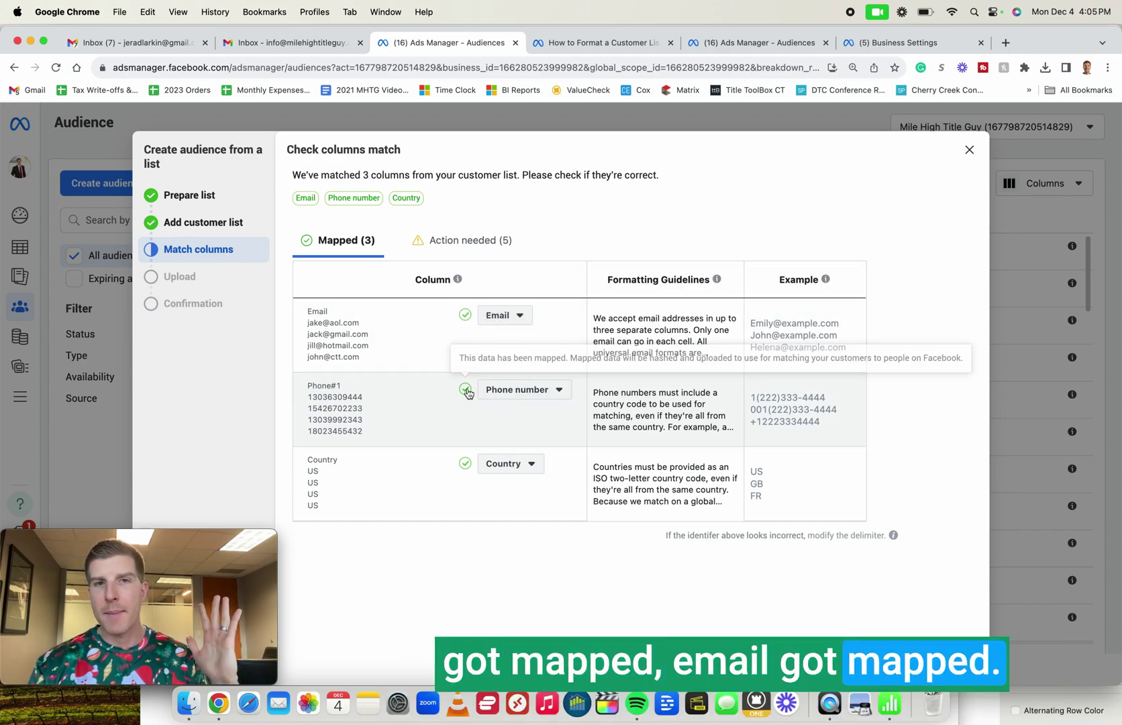
Step: Map the First Name, Last Name and Phone#2 columns to first name, last name and phone number
{"action": "left_click", "coordinate": [449, 240]}
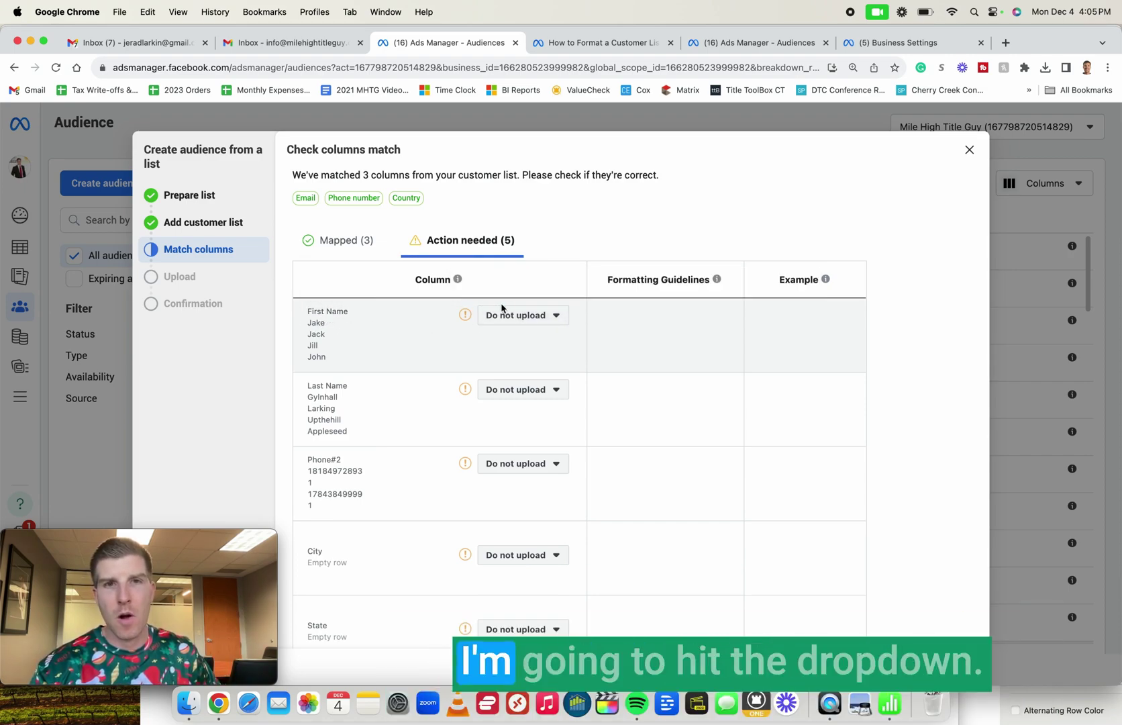
{"action": "left_click", "coordinate": [527, 315]}
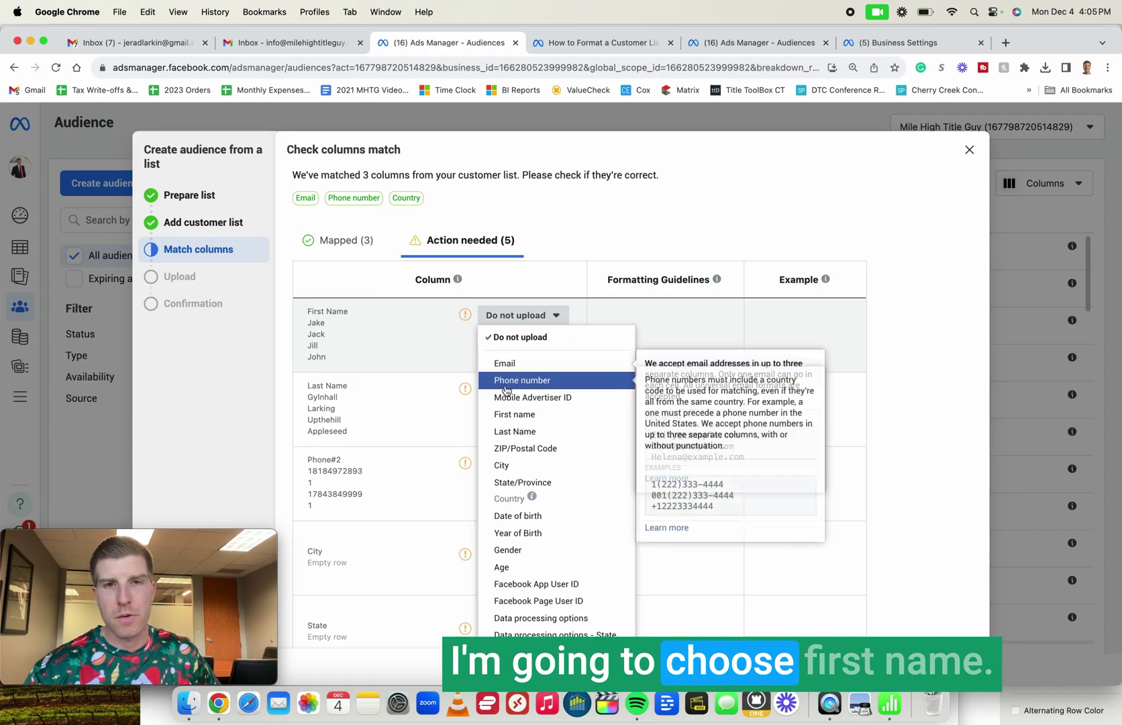
{"action": "left_click", "coordinate": [514, 414]}
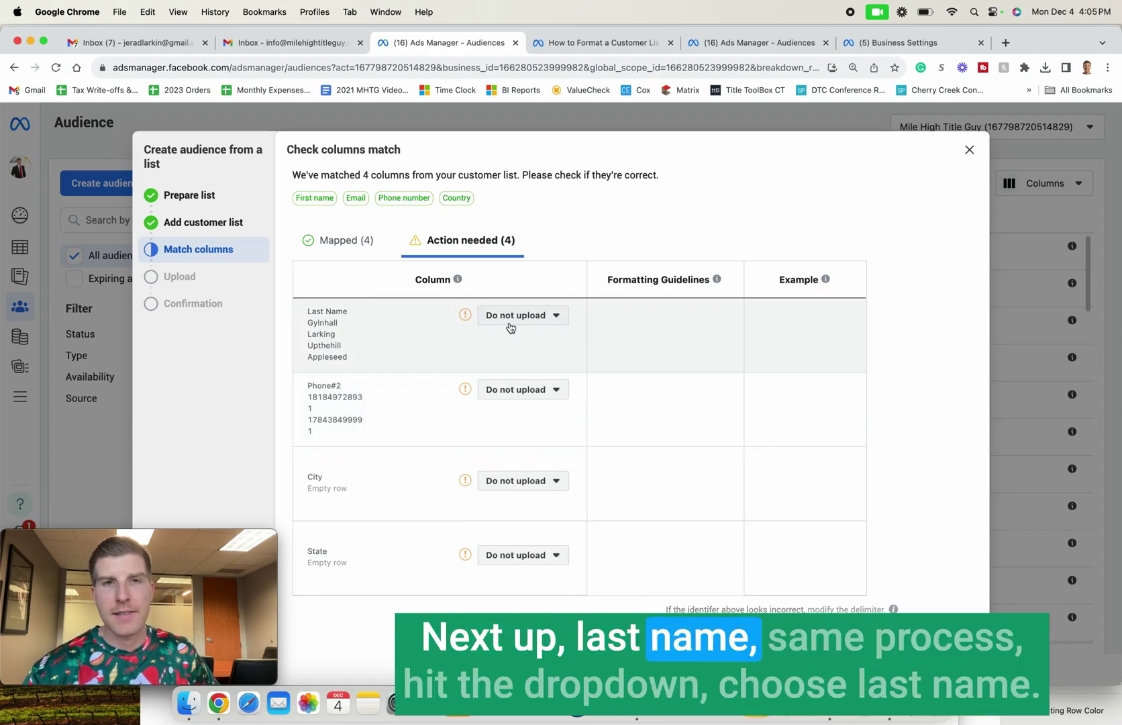
{"action": "left_click", "coordinate": [539, 320]}
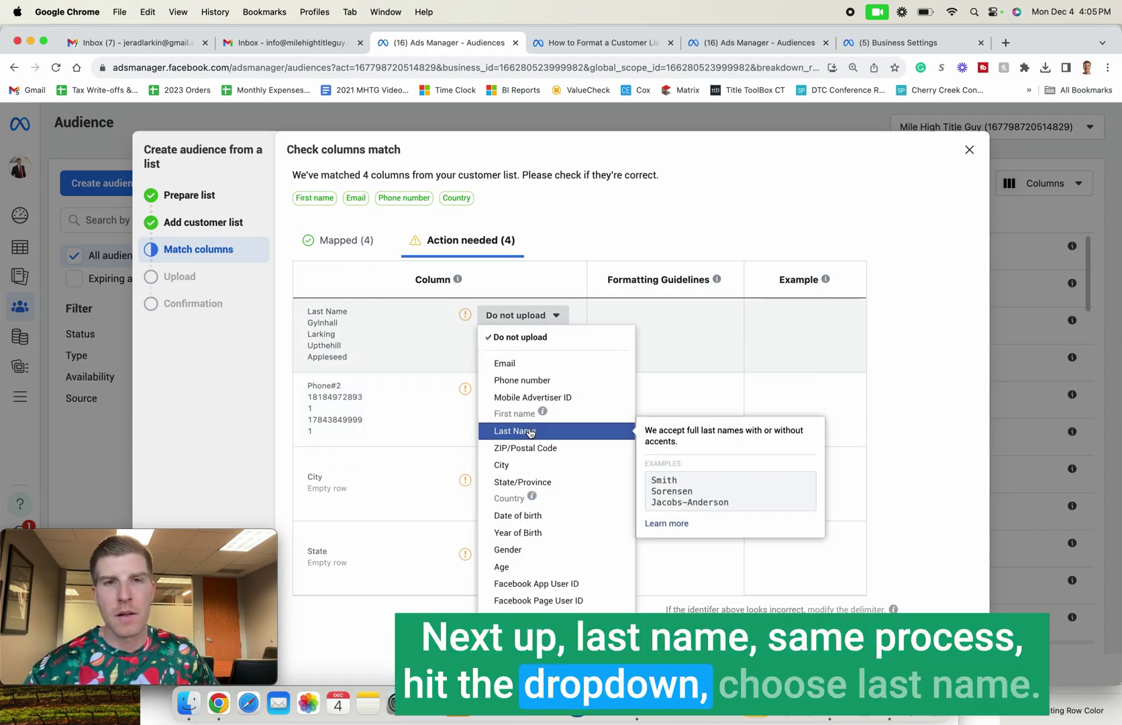
{"action": "left_click", "coordinate": [529, 430]}
{"action": "left_click", "coordinate": [511, 322]}
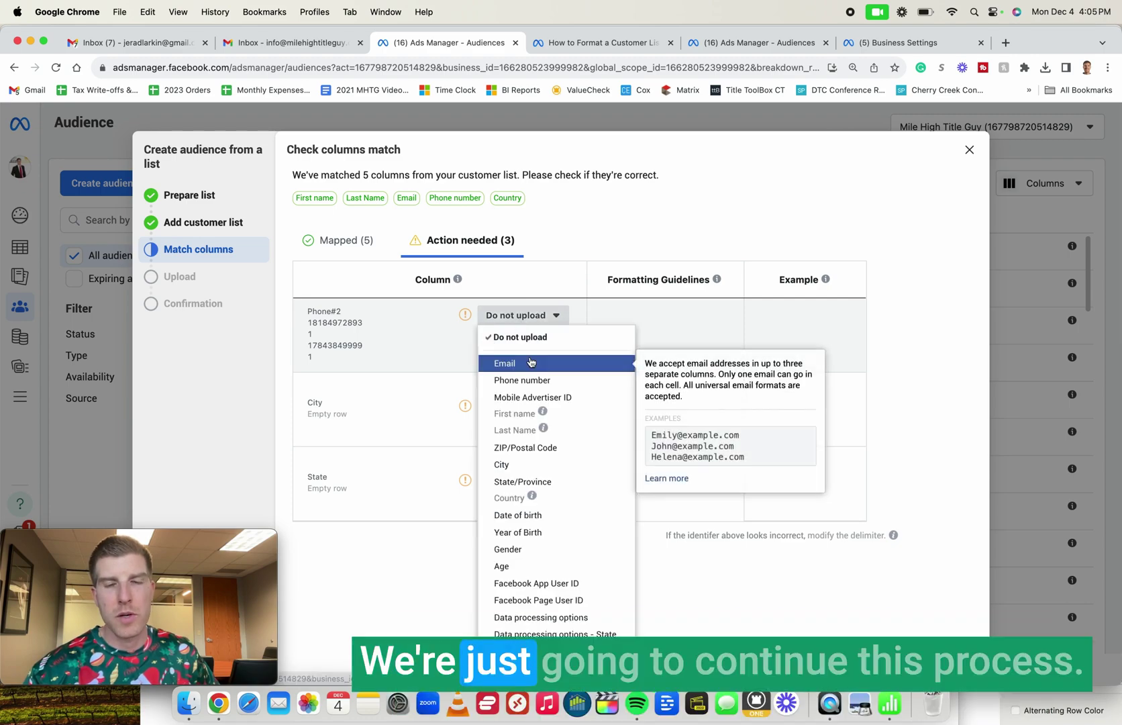
{"action": "left_click", "coordinate": [522, 379]}
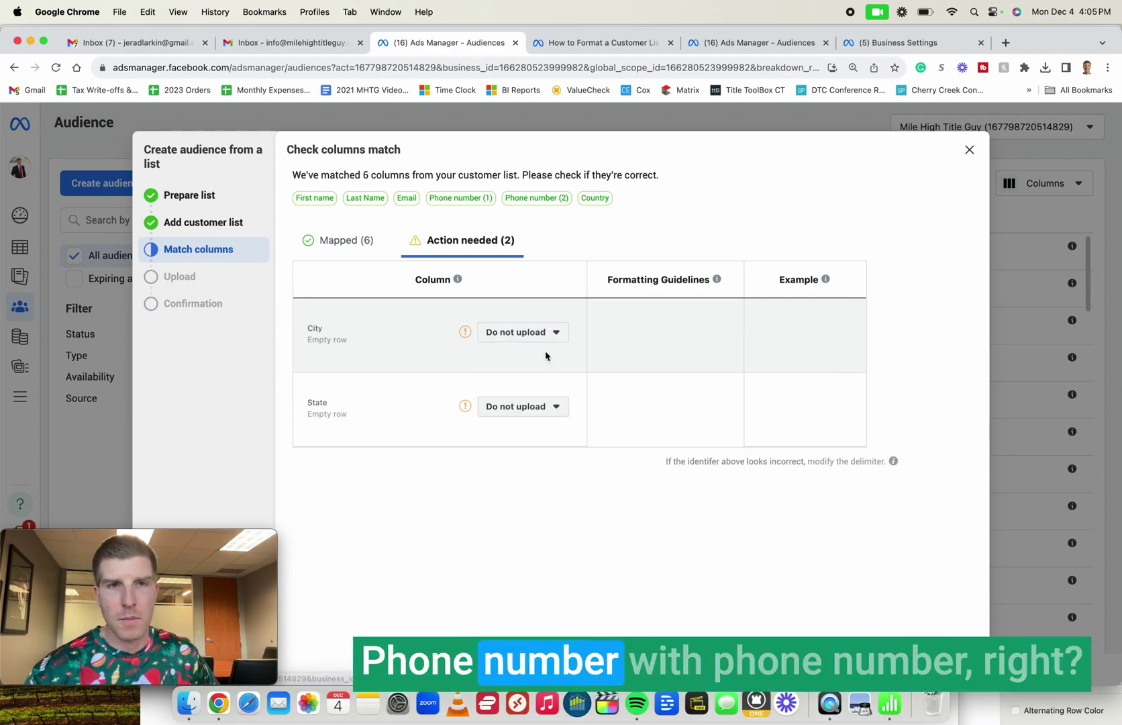
Step: Leave the empty City and State columns set to Do not upload
{"action": "left_click", "coordinate": [530, 332]}
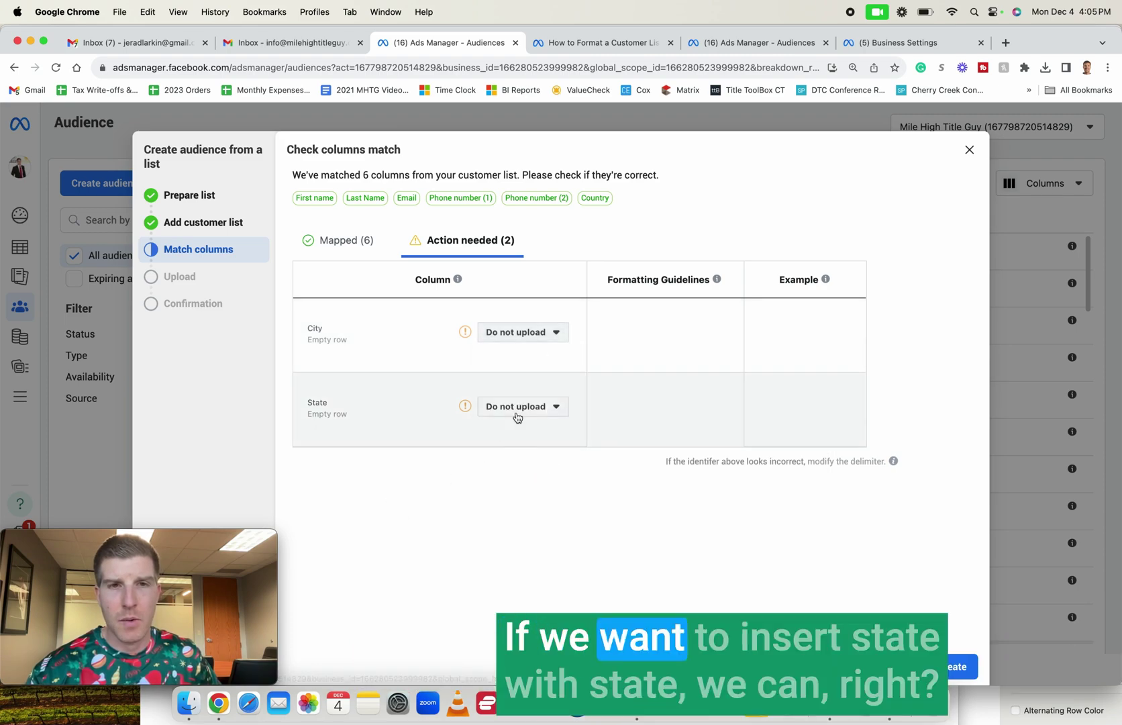
{"action": "left_click", "coordinate": [523, 406]}
{"action": "left_click", "coordinate": [530, 572]}
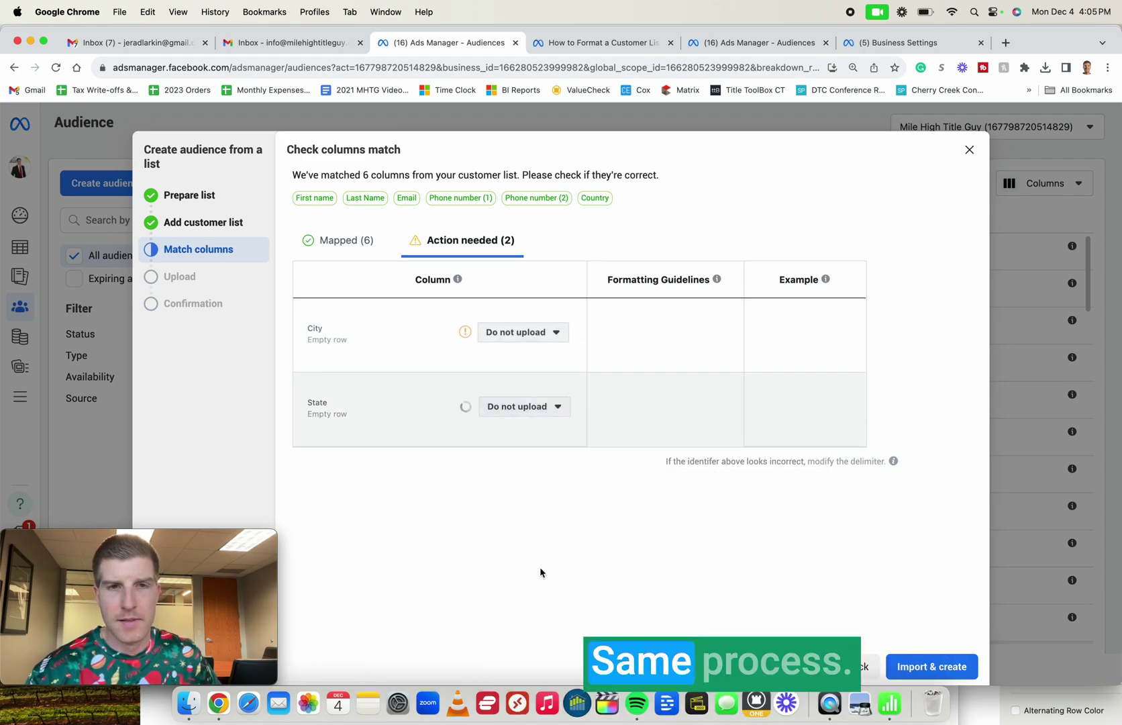
{"action": "left_click", "coordinate": [493, 527]}
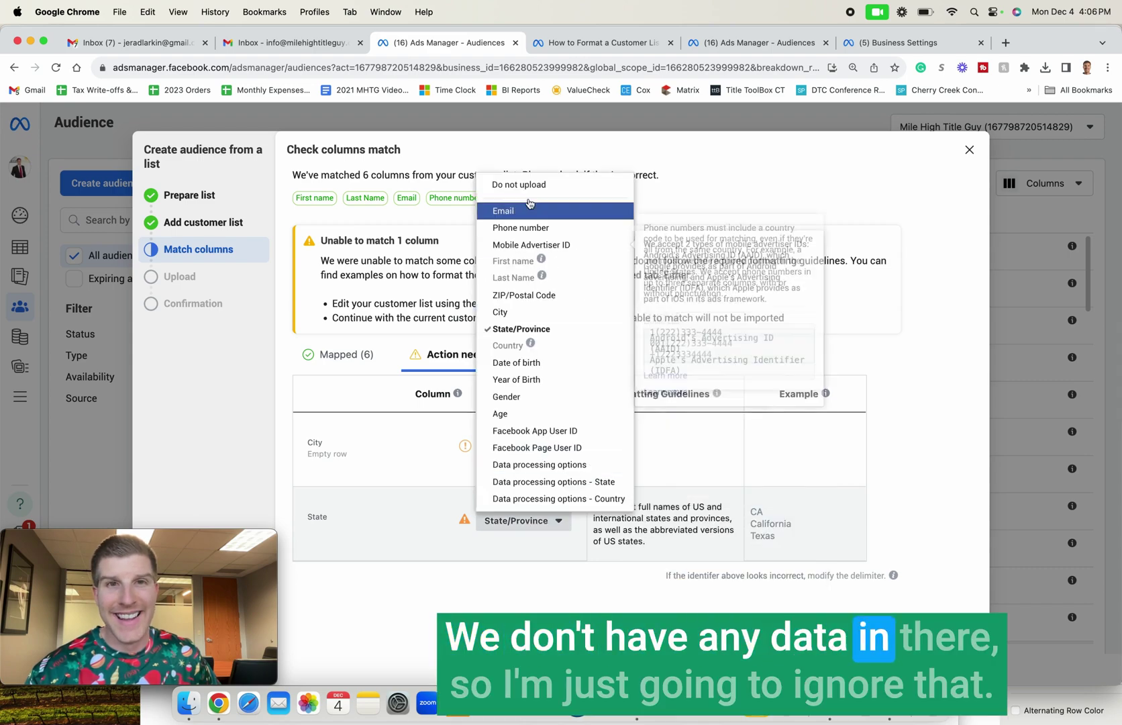
{"action": "left_click", "coordinate": [517, 184]}
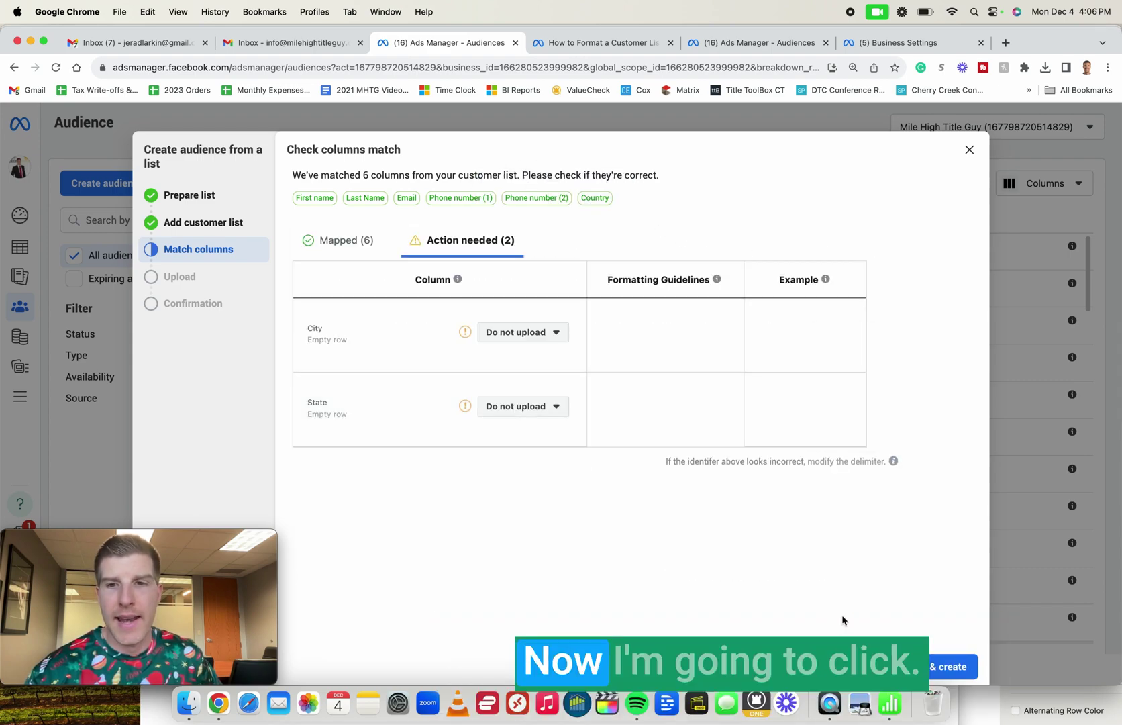
Step: Import and create the audience, then close the confirmation once all 4 rows have uploaded
{"action": "left_click", "coordinate": [941, 666]}
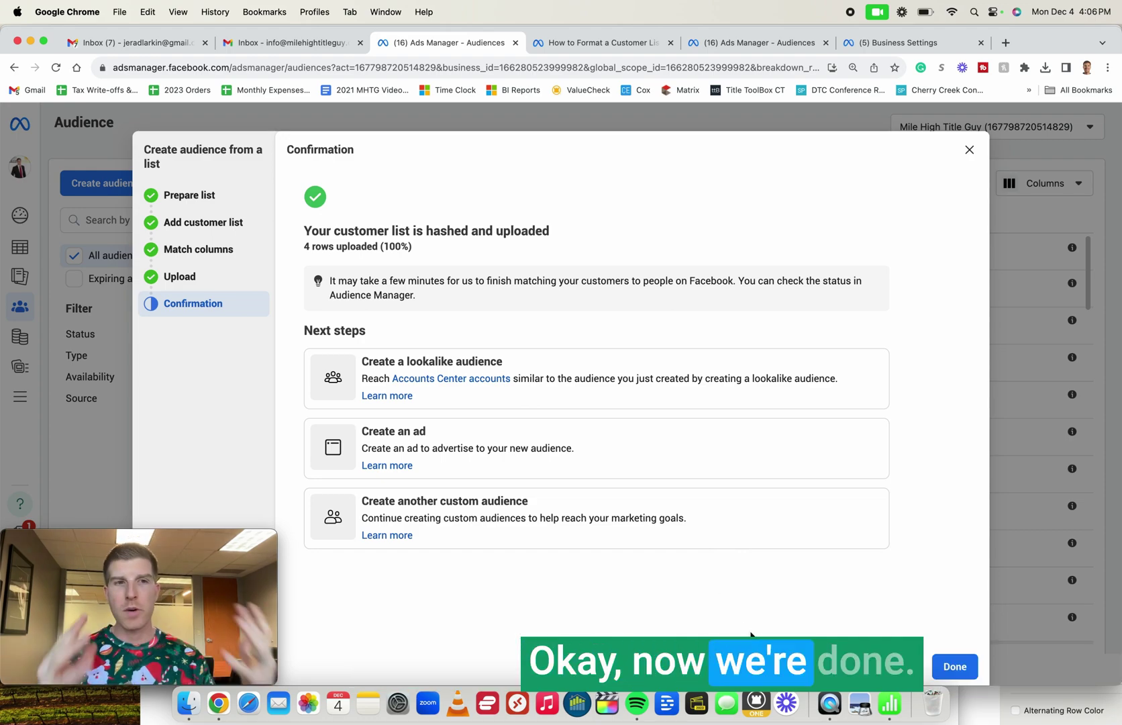
{"action": "left_click", "coordinate": [965, 665]}
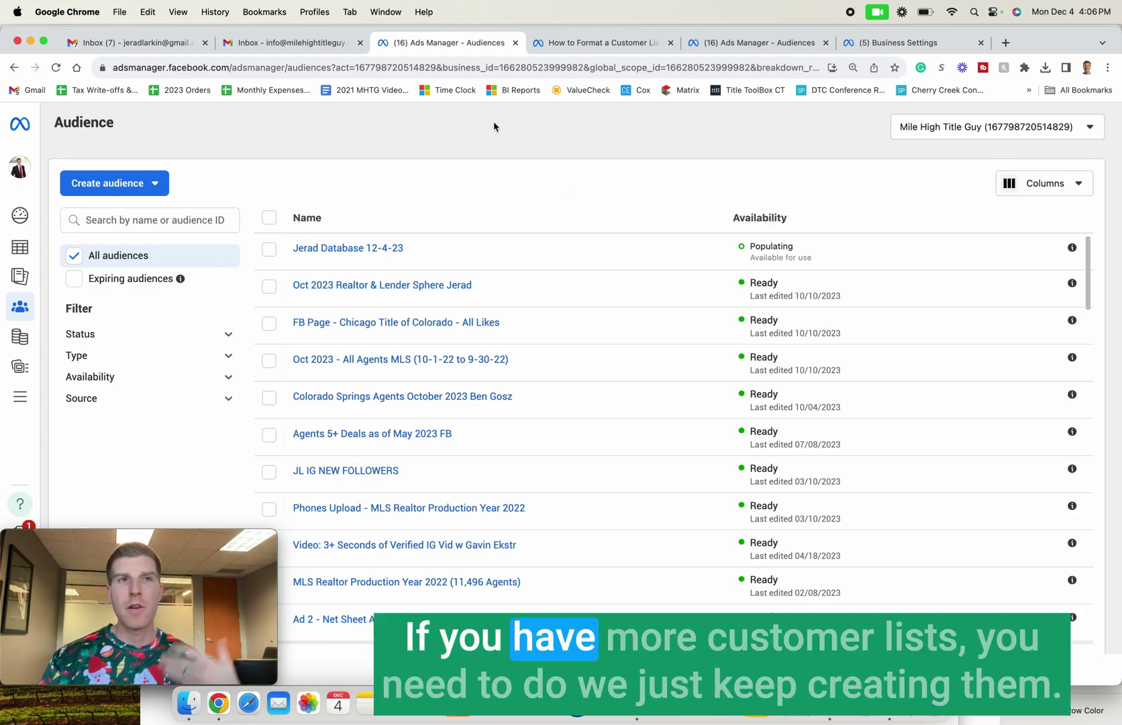
{"action": "left_click", "coordinate": [156, 183]}
Step: Drop the new custom audience and load milehightitleguy.com in a new Chrome tab
{"action": "left_click", "coordinate": [128, 218]}
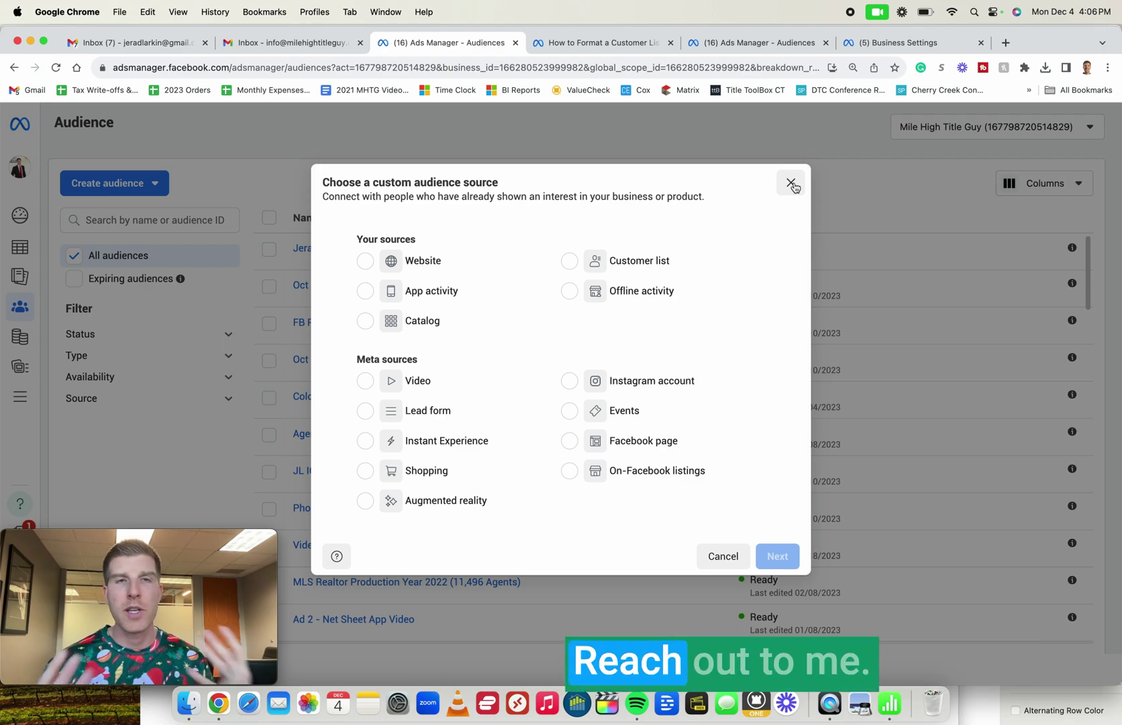
{"action": "key", "text": "super+t"}
{"action": "type", "text": "mil"}
{"action": "key", "text": "Return"}
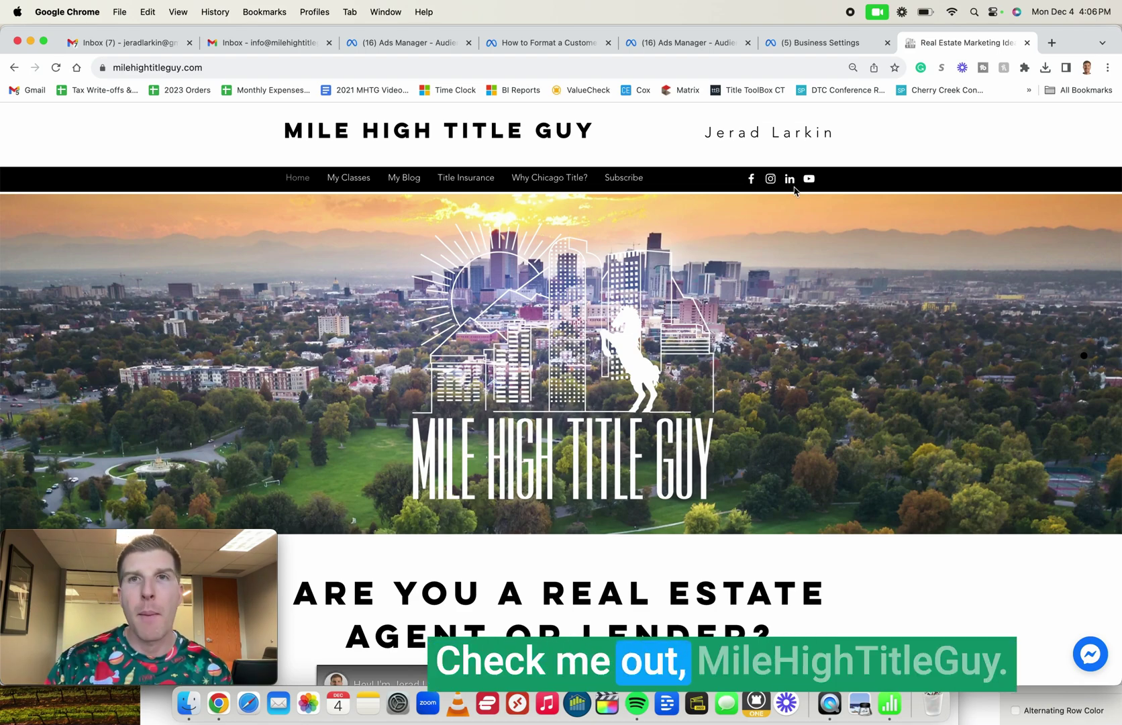
Step: Scroll the loaded Mile High Title Guy homepage down slightly to reveal its city banner
{"action": "scroll", "coordinate": [796, 211], "scroll_direction": "down", "scroll_amount": 1}
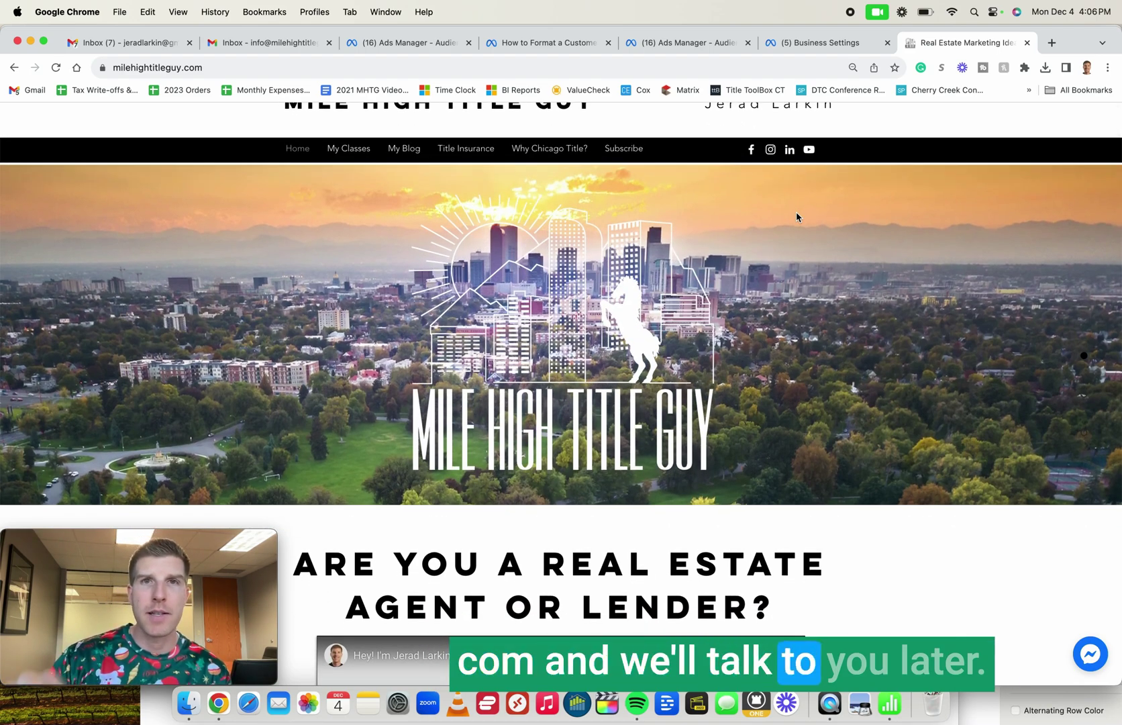